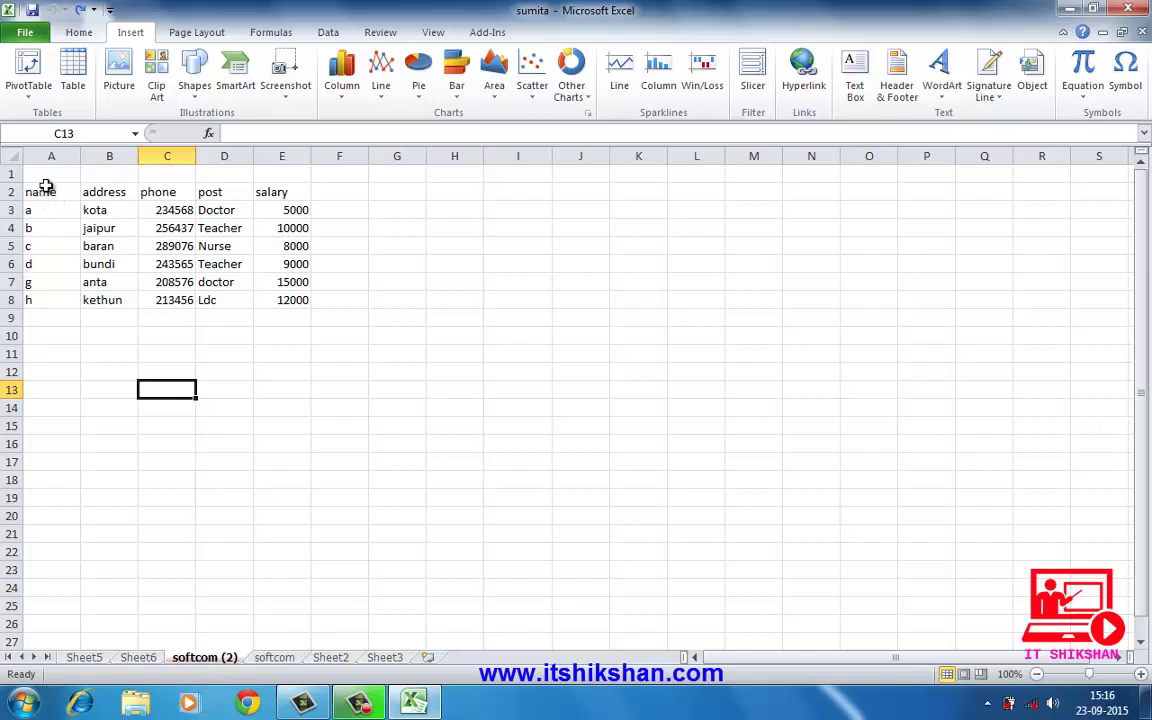
Hyperlink the 'name' heading in cell A2 to the document op.docx
left_click(43, 190)
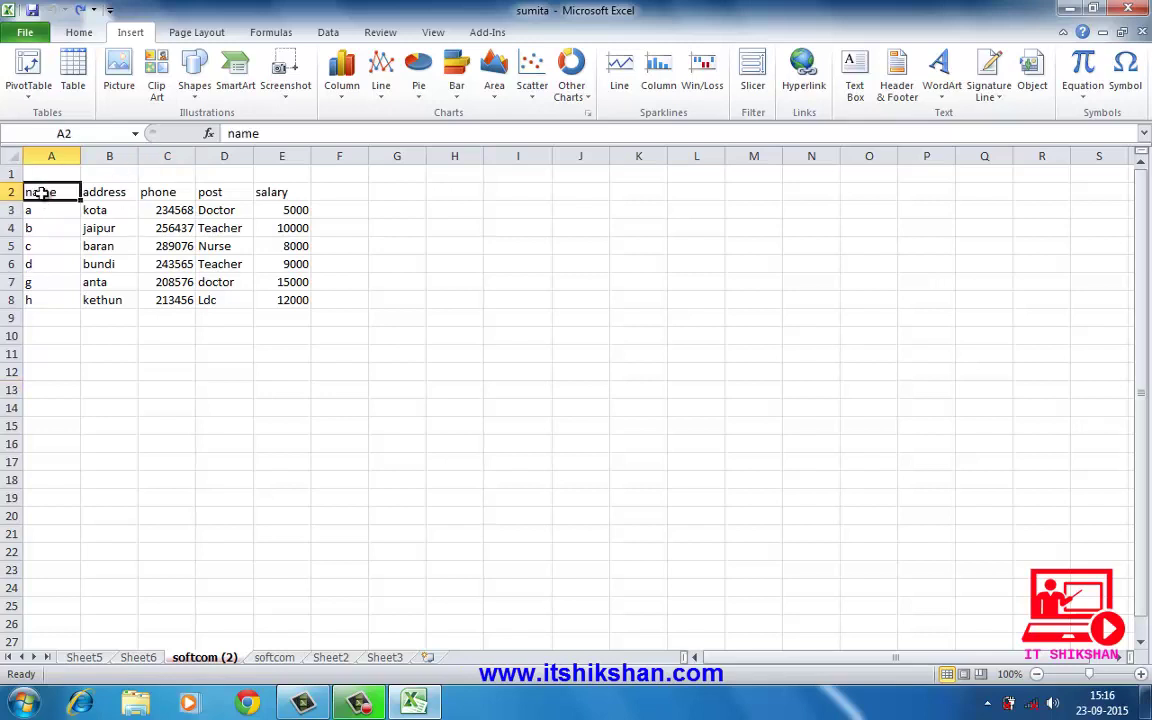
left_click(797, 80)
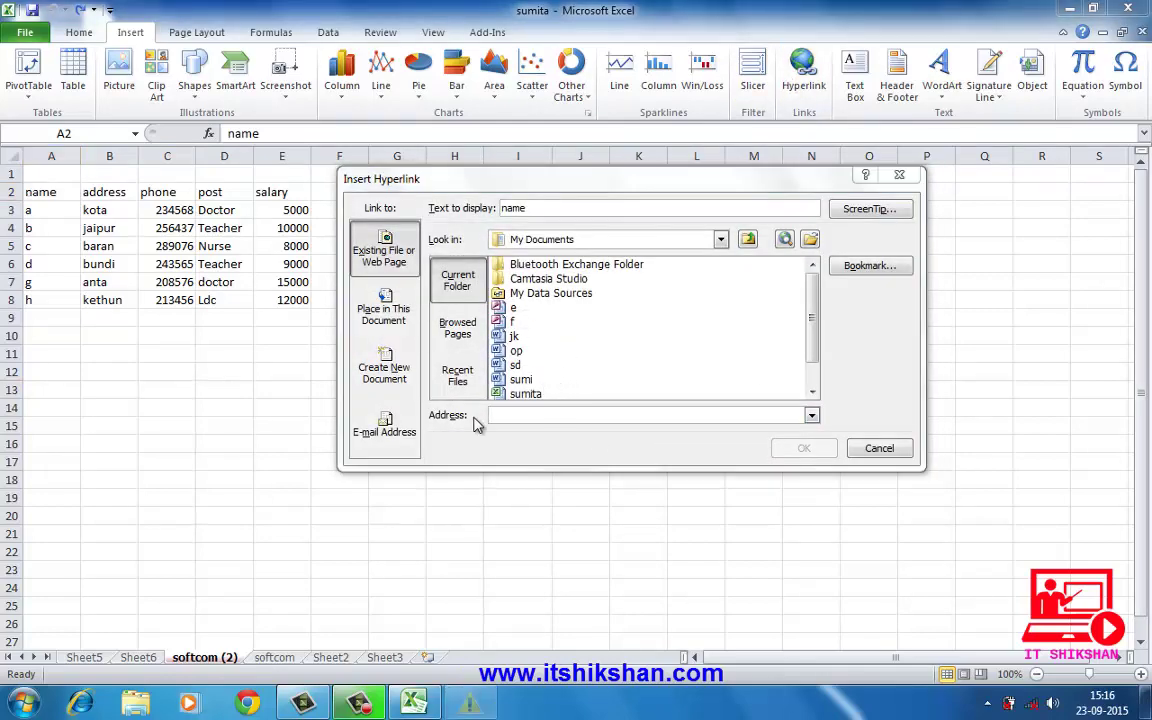
left_click(612, 337)
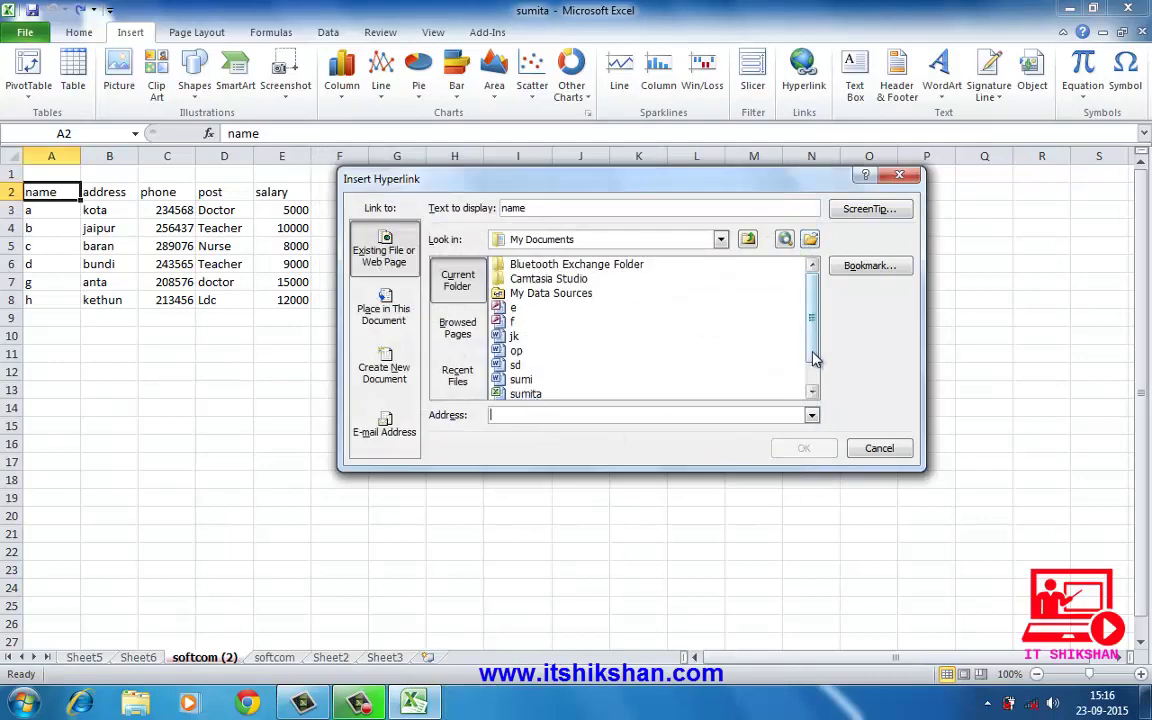
scroll(808, 352, "down", 1)
left_click(510, 322)
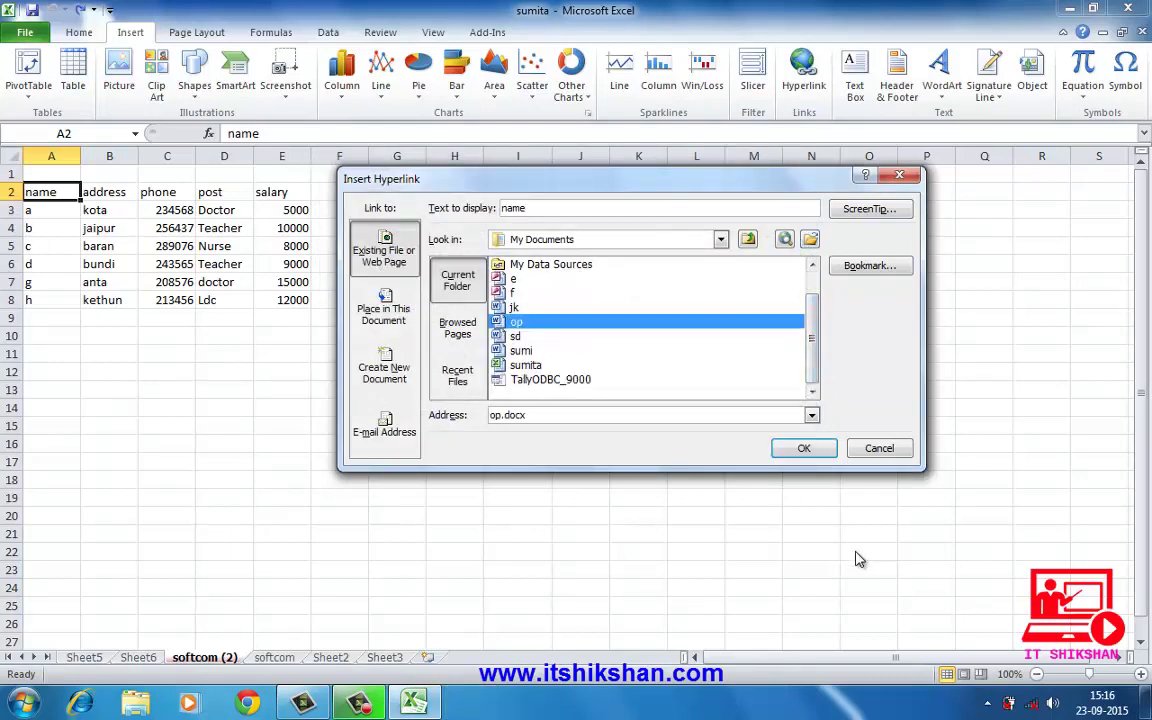
left_click(800, 448)
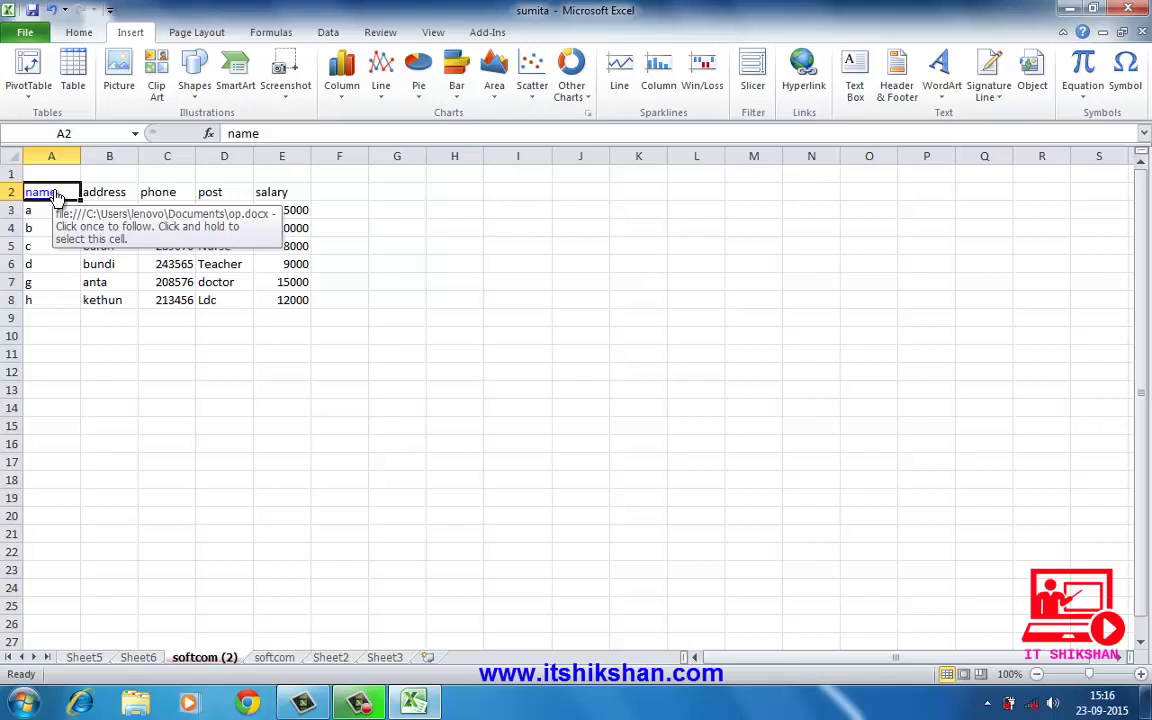
left_click(54, 192)
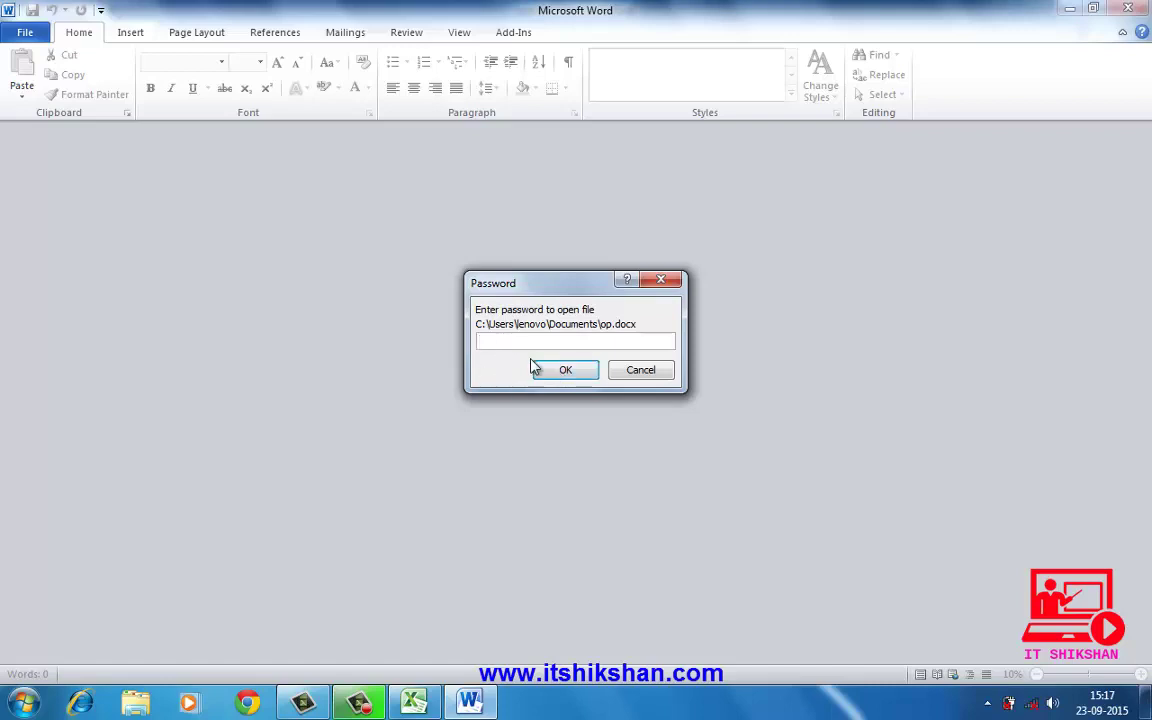
left_click(562, 369)
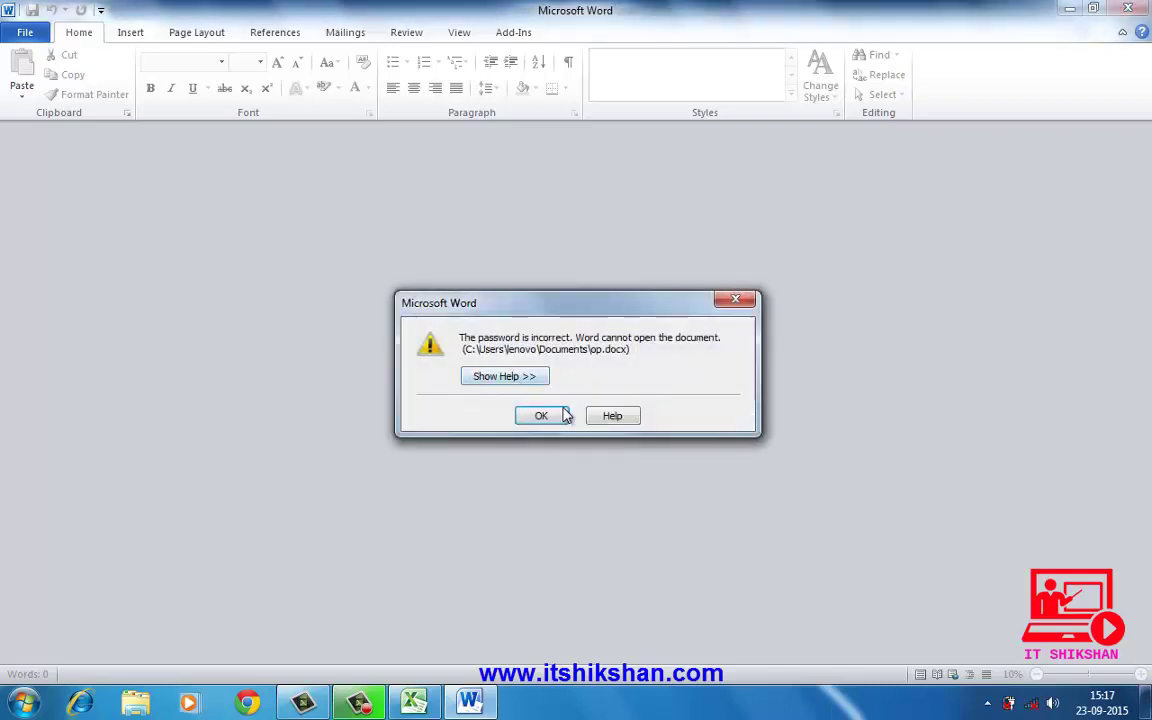
left_click(541, 415)
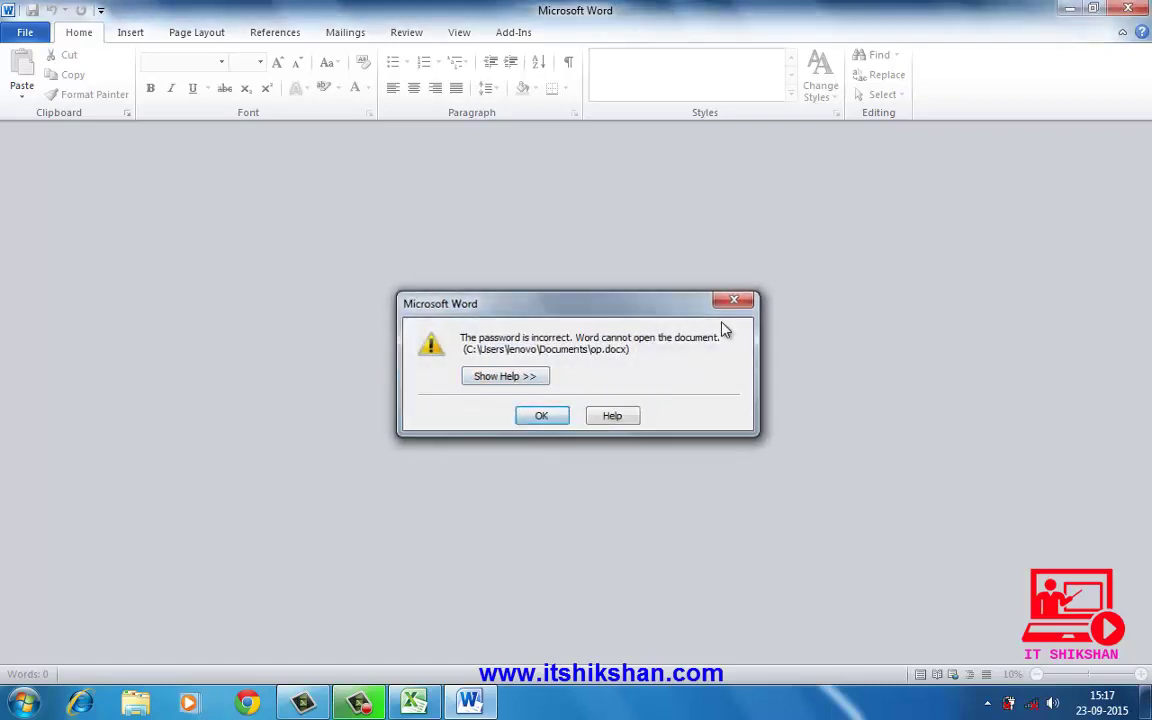
left_click(1130, 9)
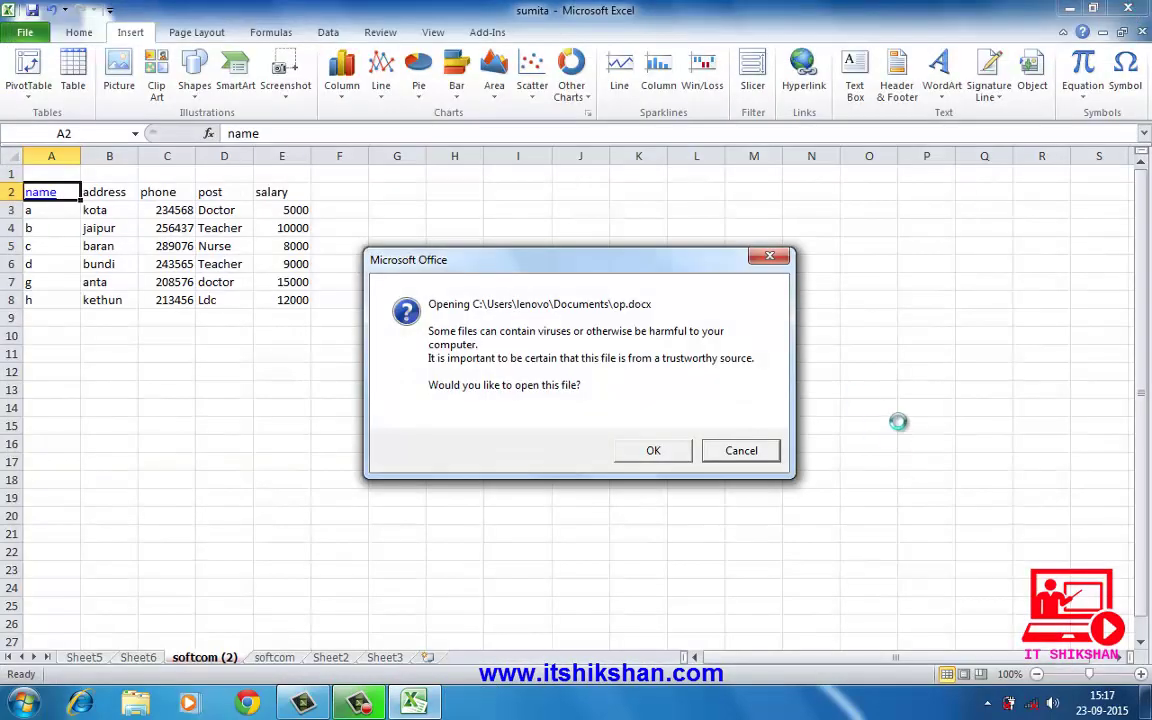
left_click(652, 451)
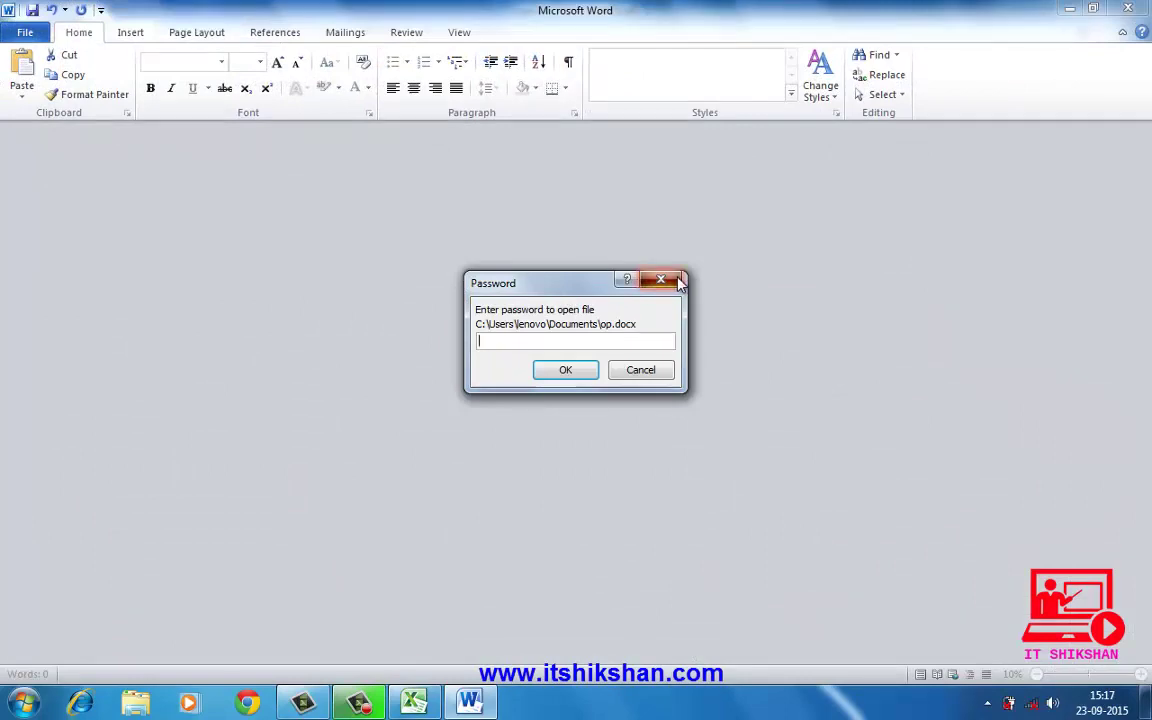
left_click(657, 281)
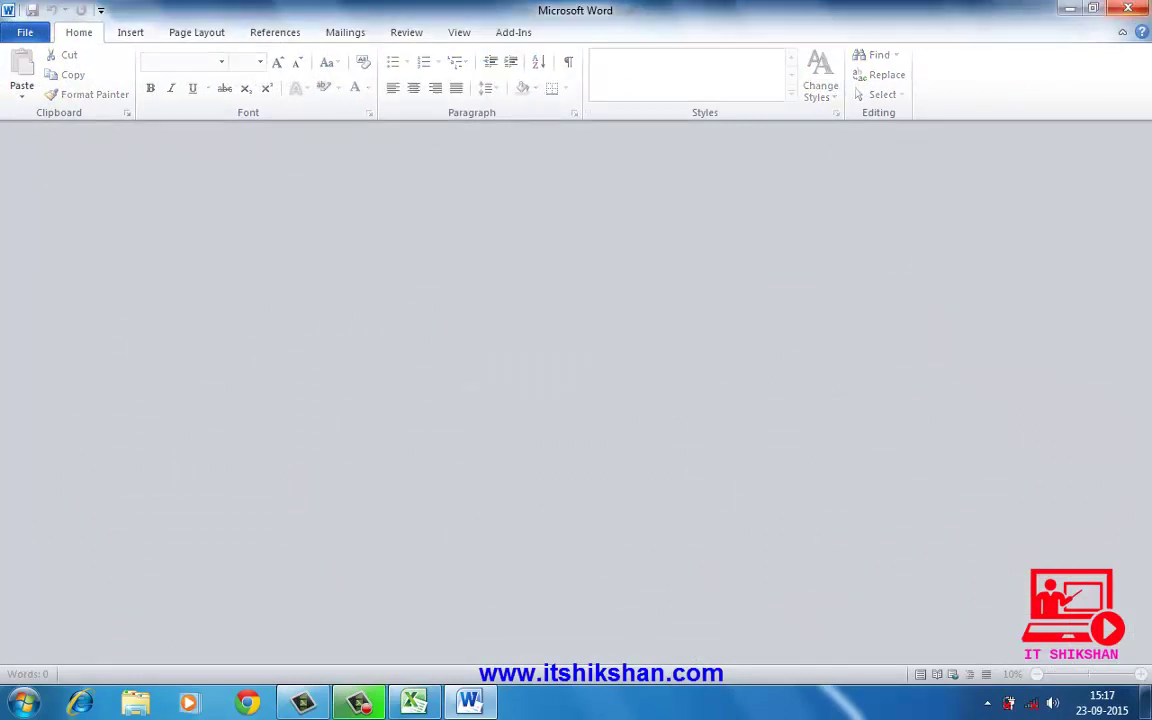
left_click(1125, 12)
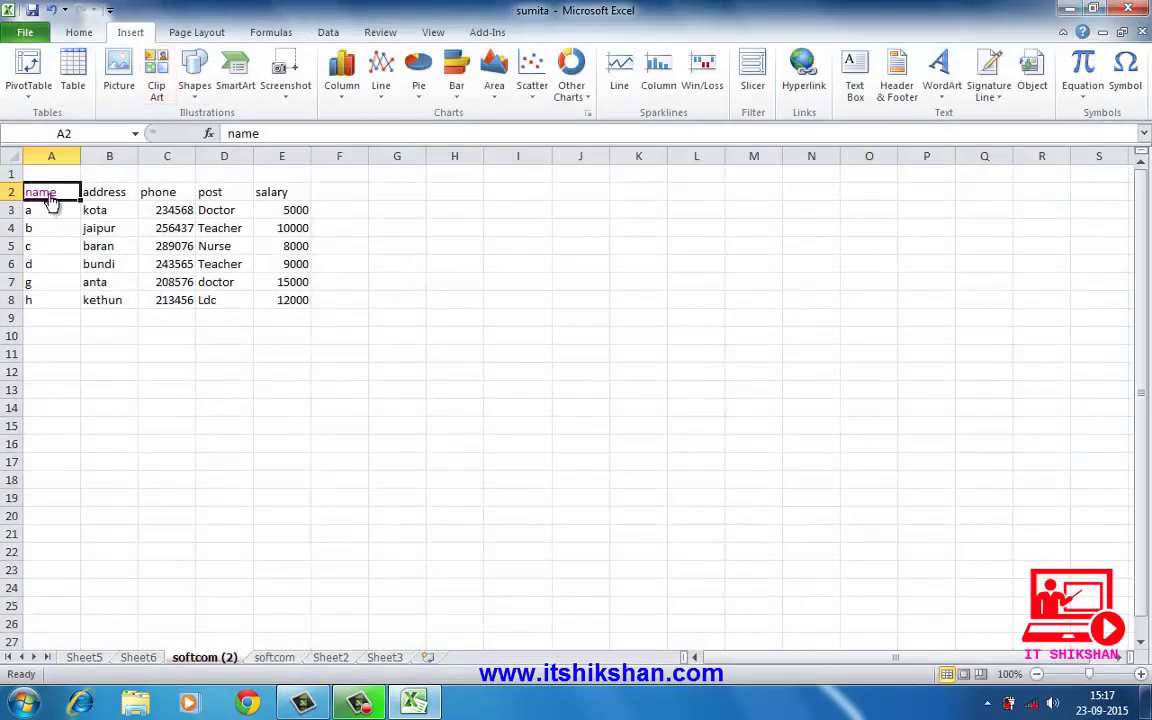
Remove the op.docx hyperlink from the 'name' heading in A2
left_click(803, 80)
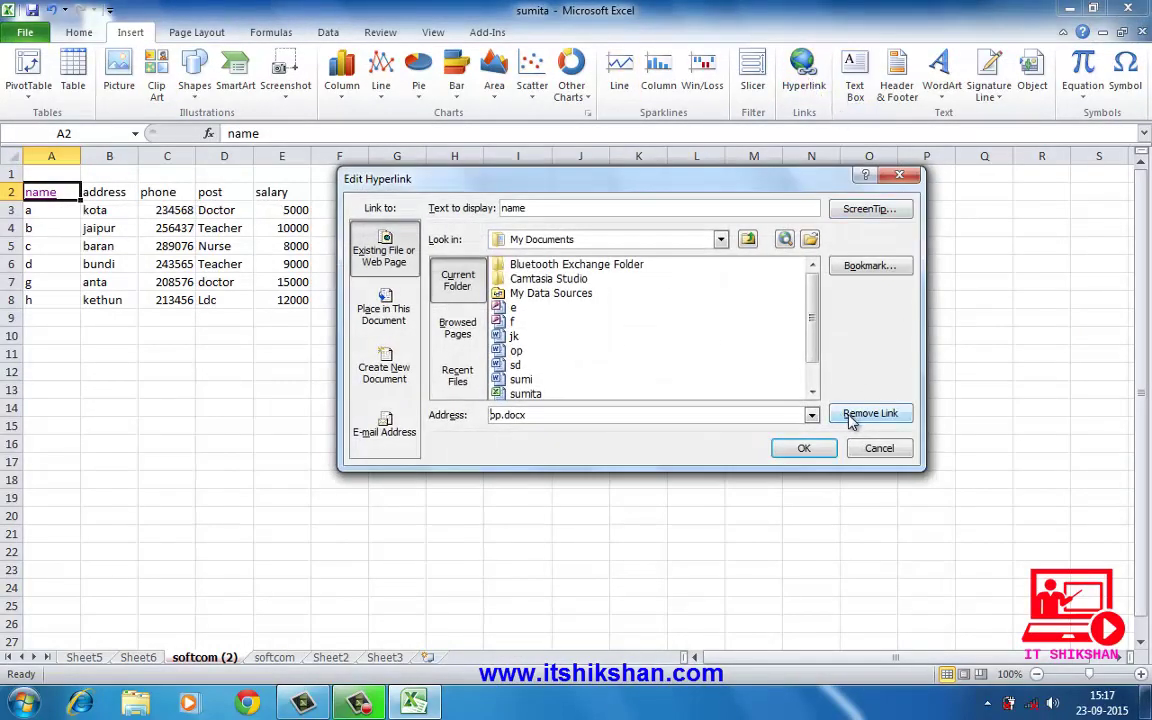
left_click(845, 413)
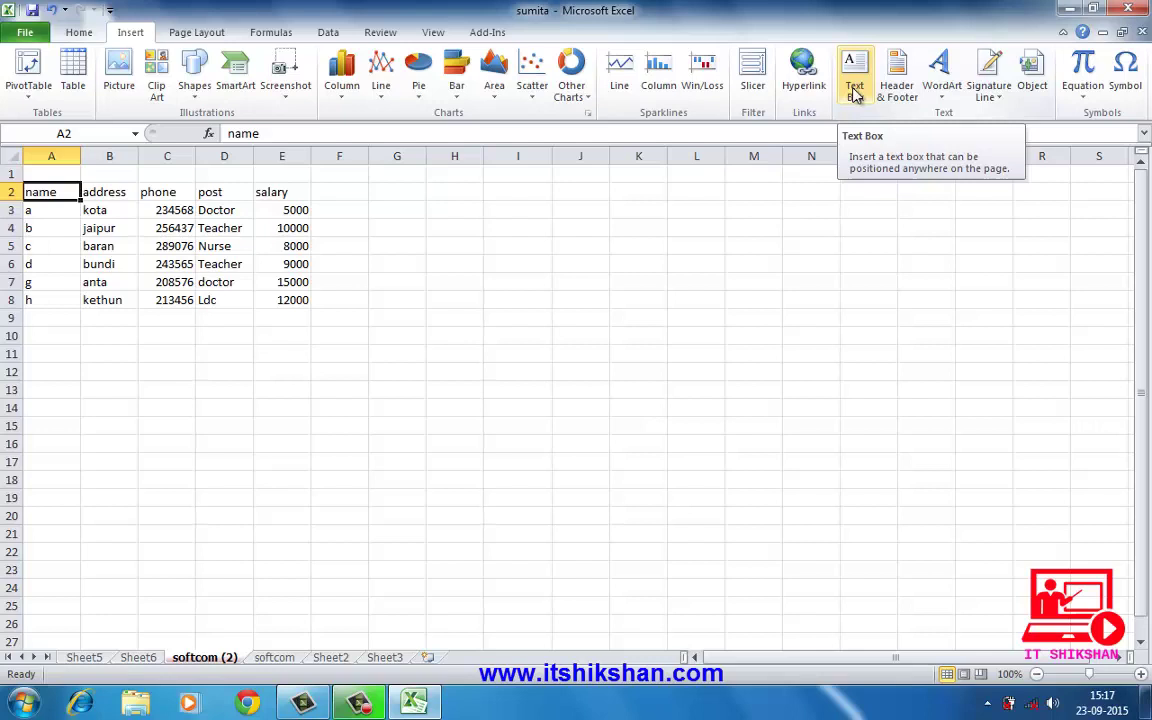
Draw a text box over columns H–J beside the table and fill it with repeated 'drt' text
left_click(855, 97)
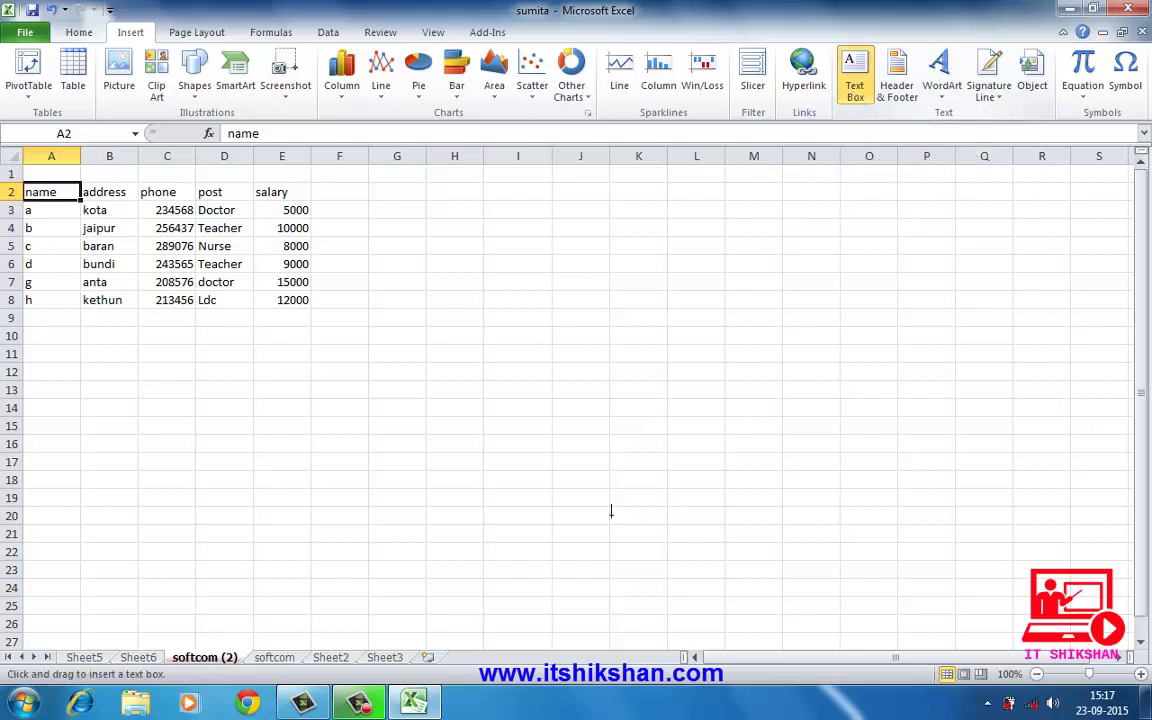
mouse_move(436, 229)
left_mouse_down()
mouse_move(826, 403)
mouse_move(631, 325)
left_mouse_up()
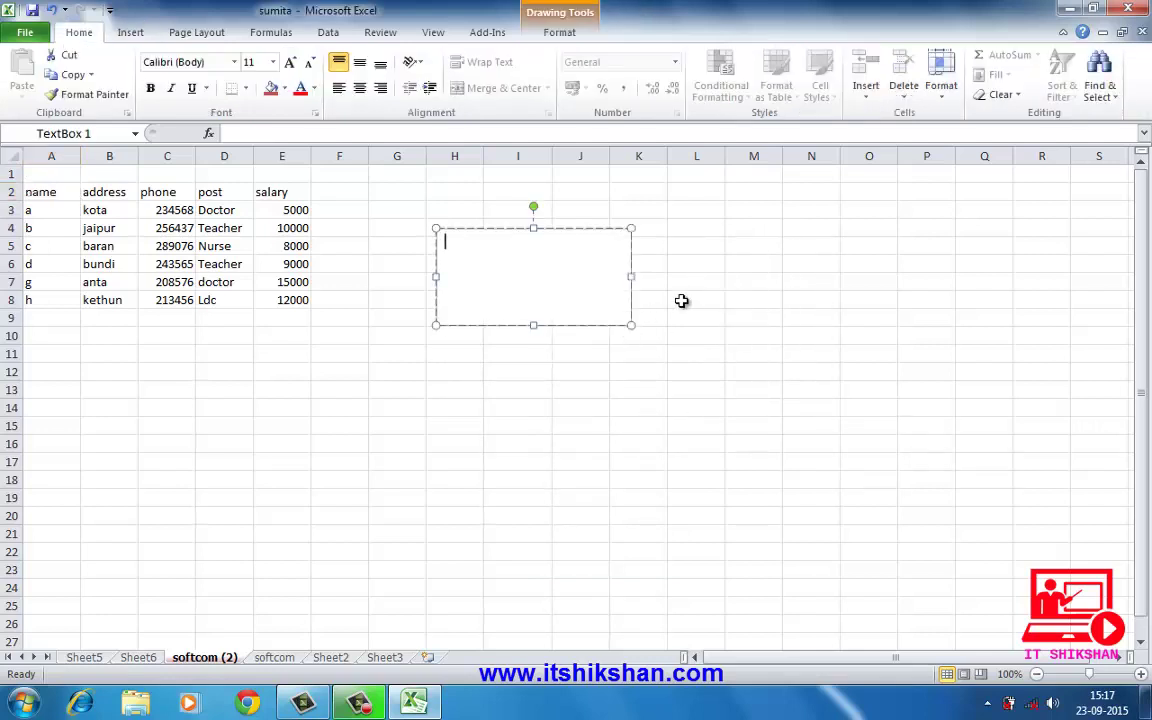
type("rdrtdrtdrtdrtdrtdrt")
type("drtdrtdrtdrtdrtd")
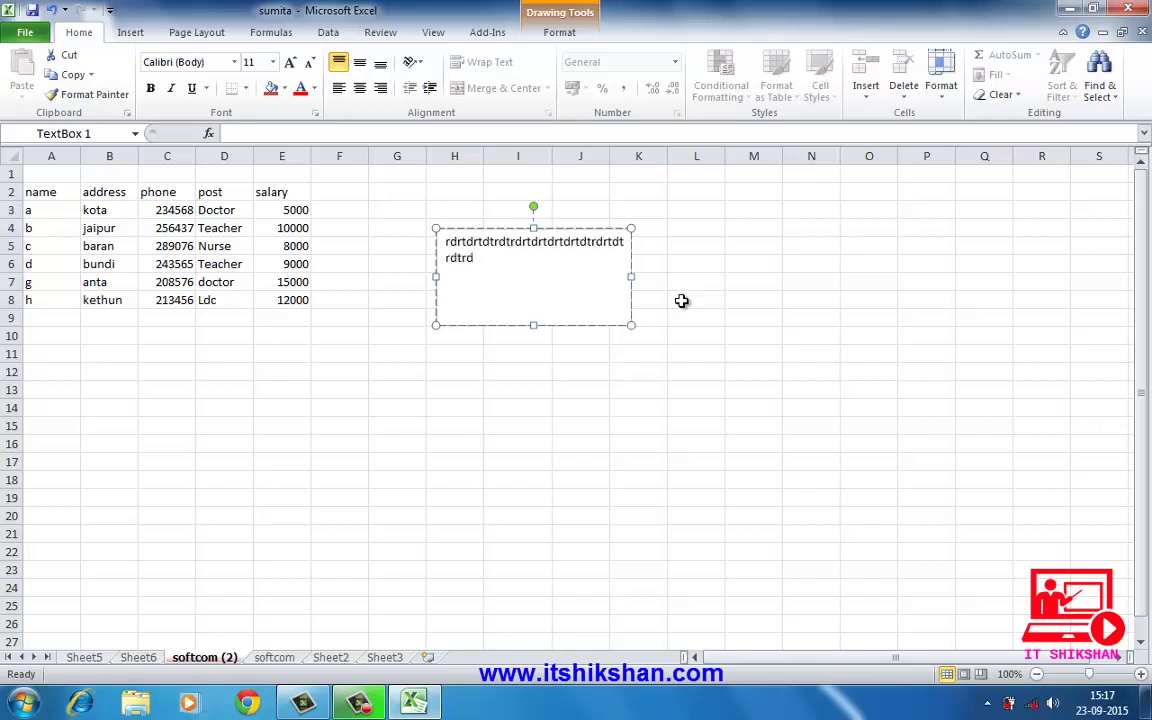
left_click(731, 248)
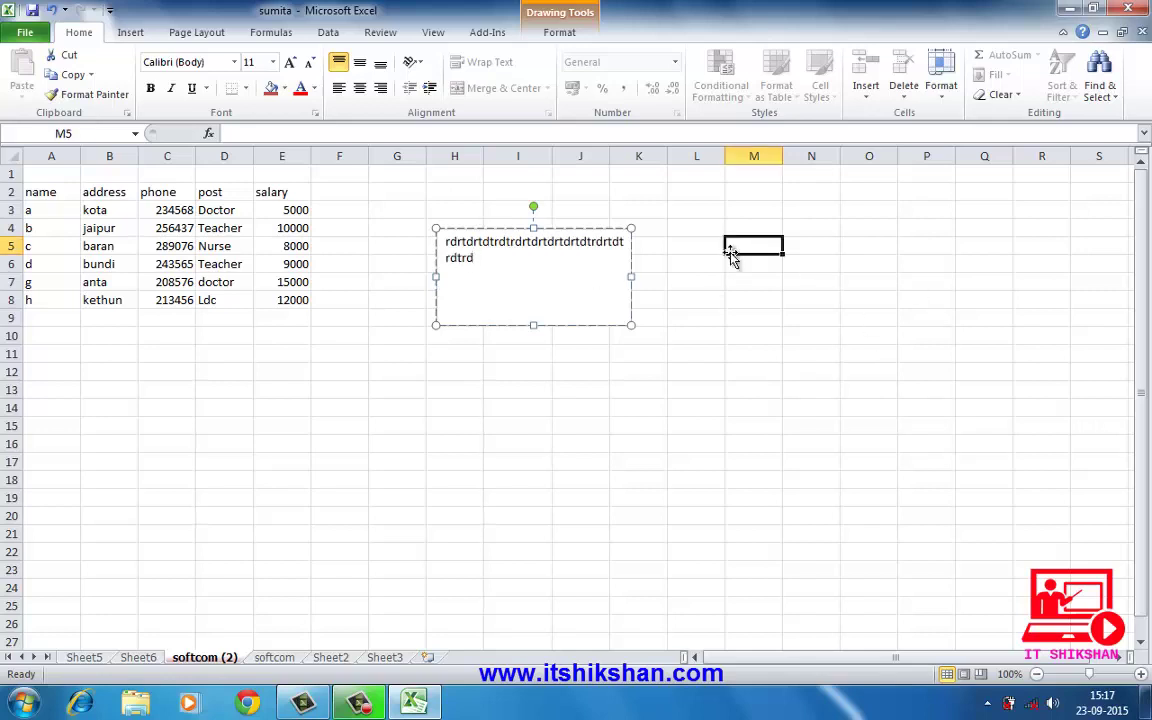
left_click(560, 240)
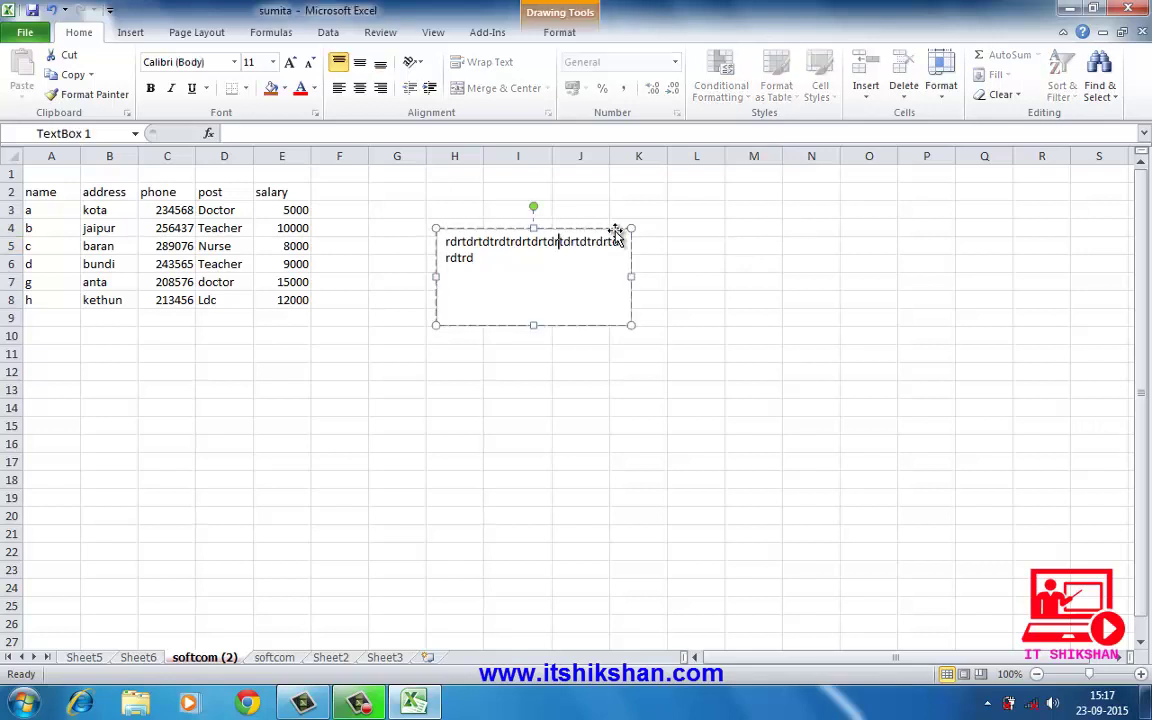
left_click(680, 300)
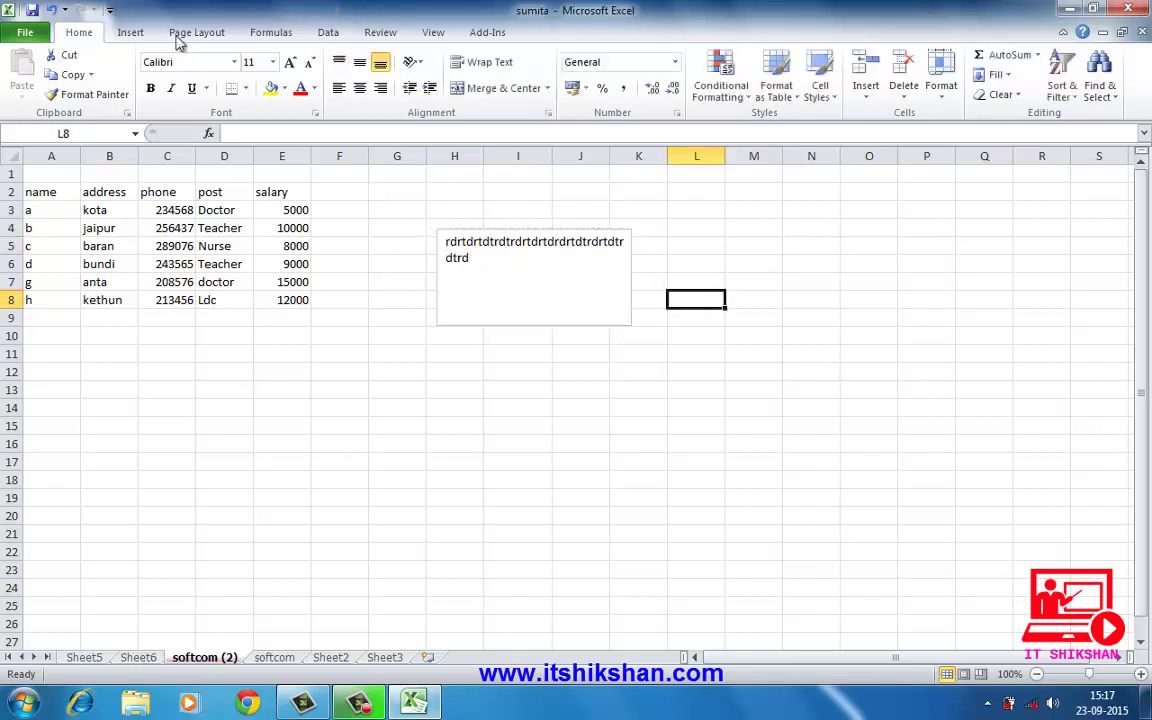
left_click(130, 32)
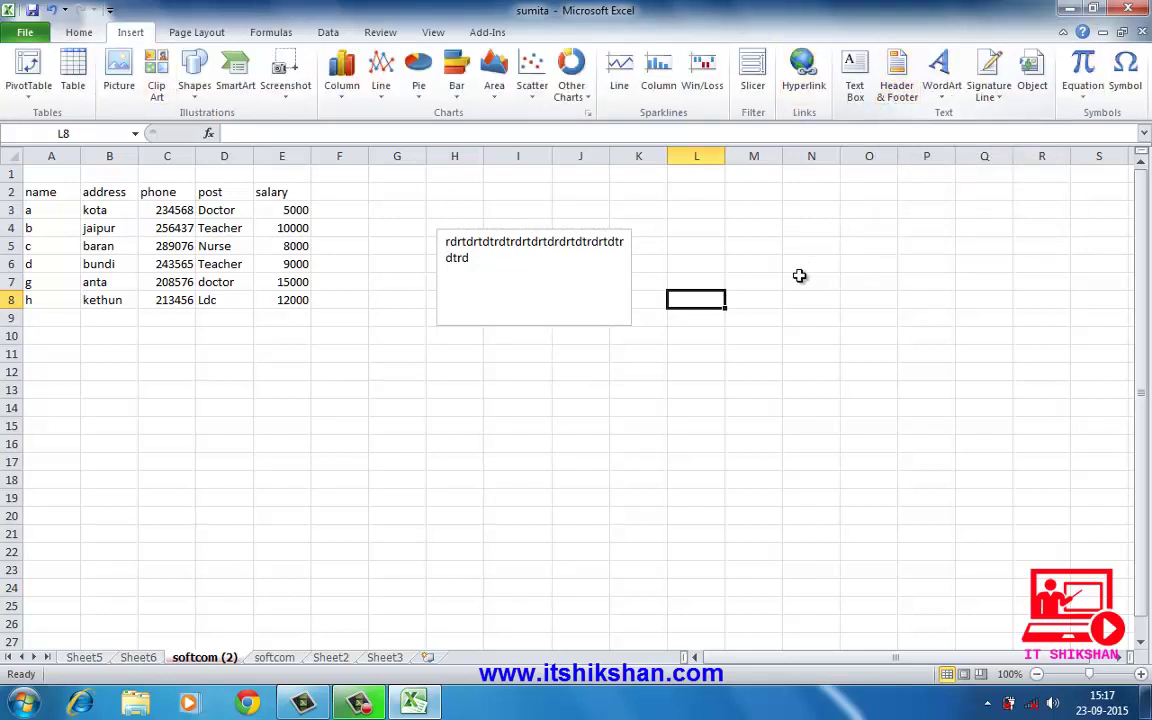
left_click(757, 298)
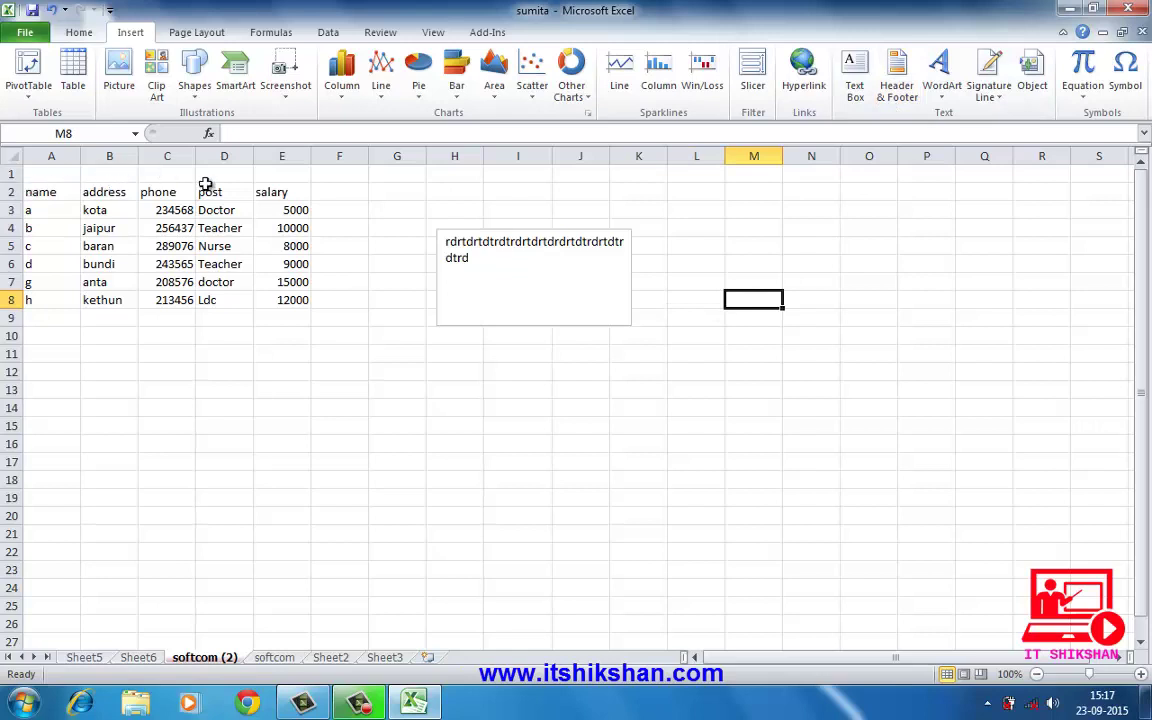
Enter COMPUTER, PROJECT and FILE in the header's left, centre and right sections
left_click(900, 95)
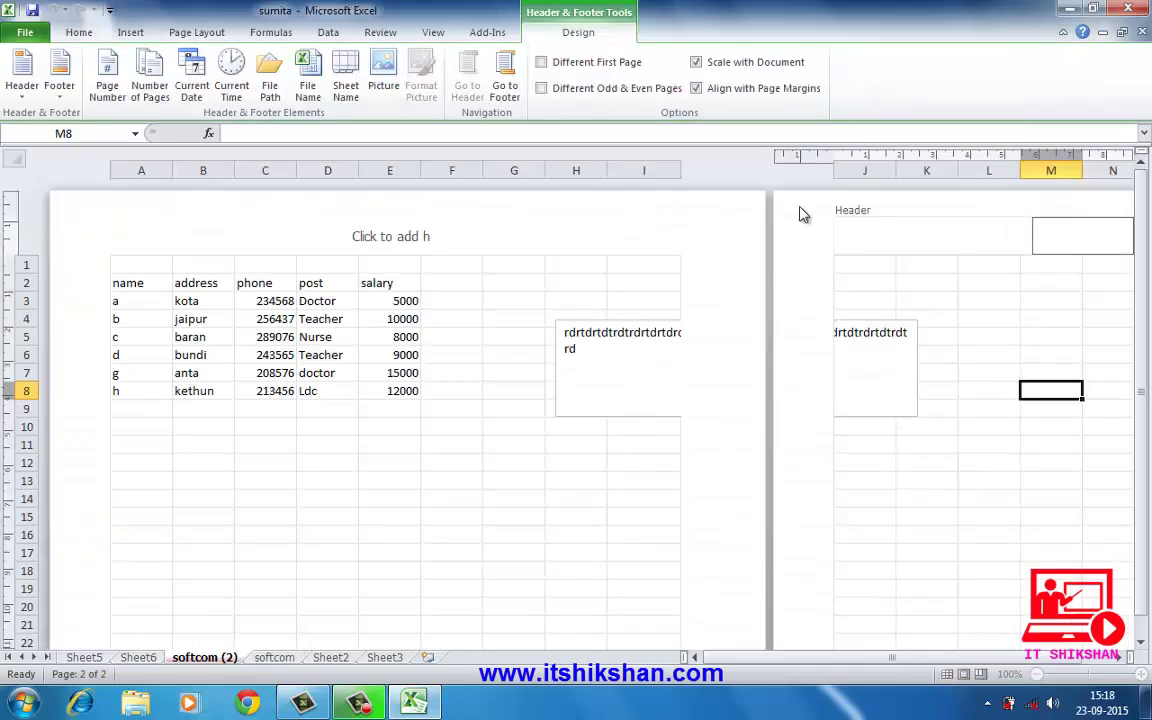
left_click(386, 240)
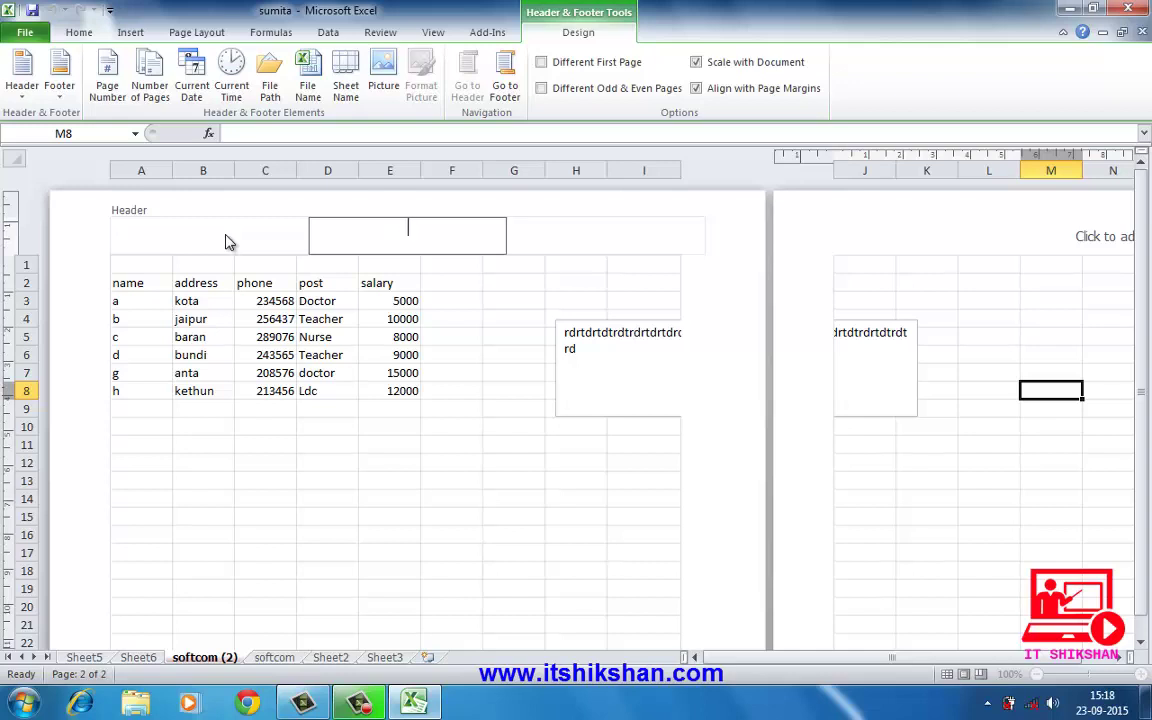
key("Caps_Lock")
type("C")
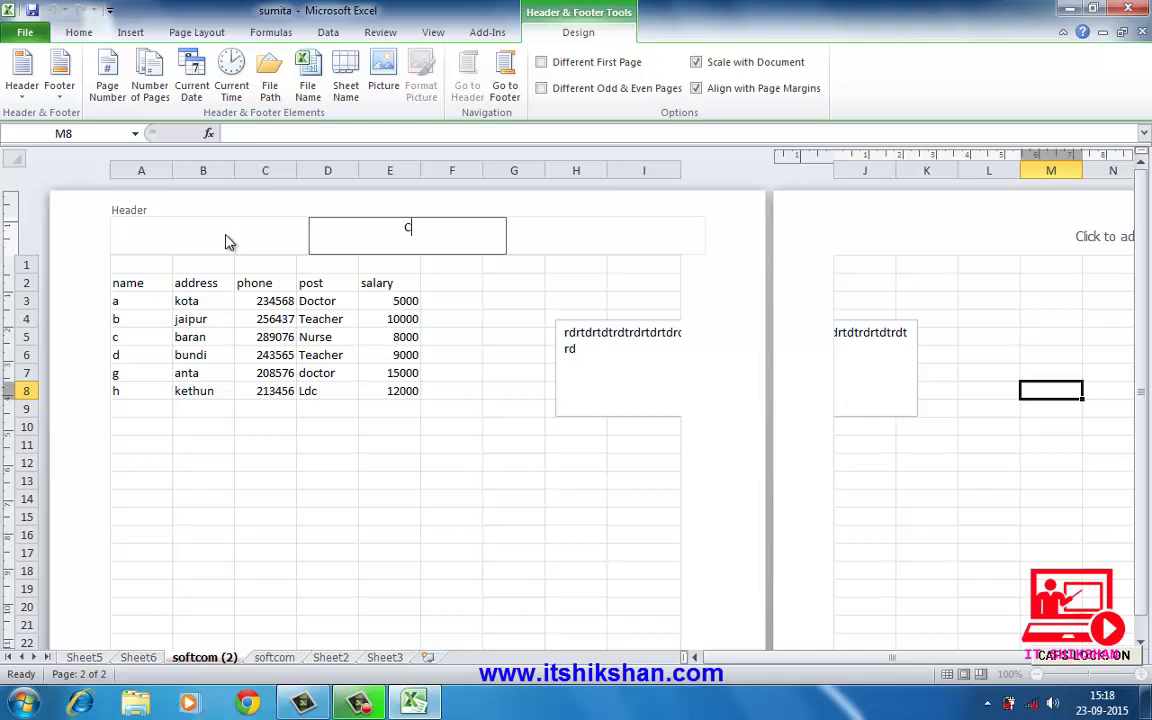
type("OMPUT")
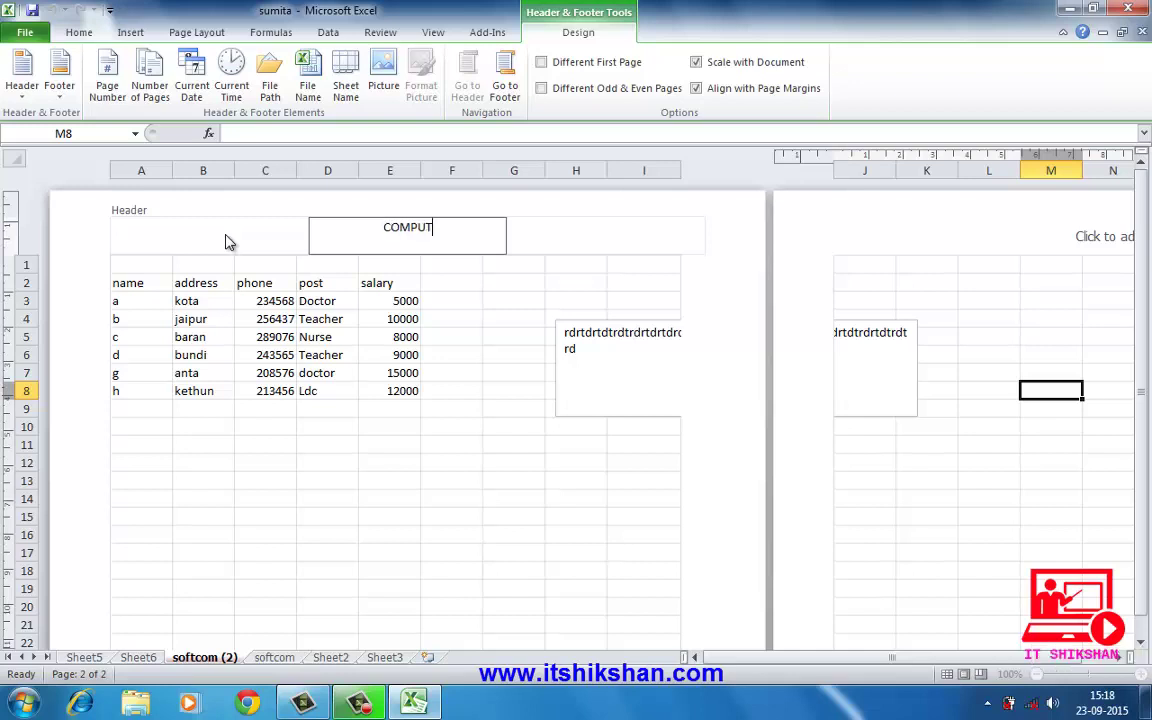
type("ER")
left_click(249, 235)
type("COMPUT")
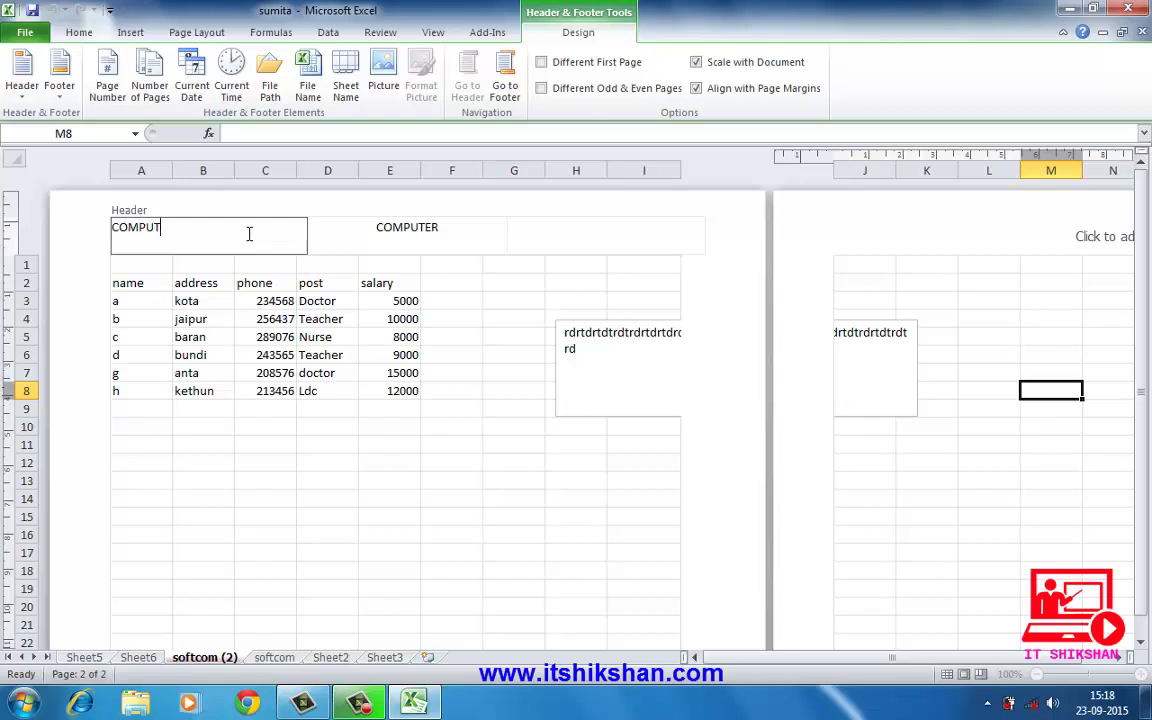
type("ER")
left_click(452, 232)
type("PR")
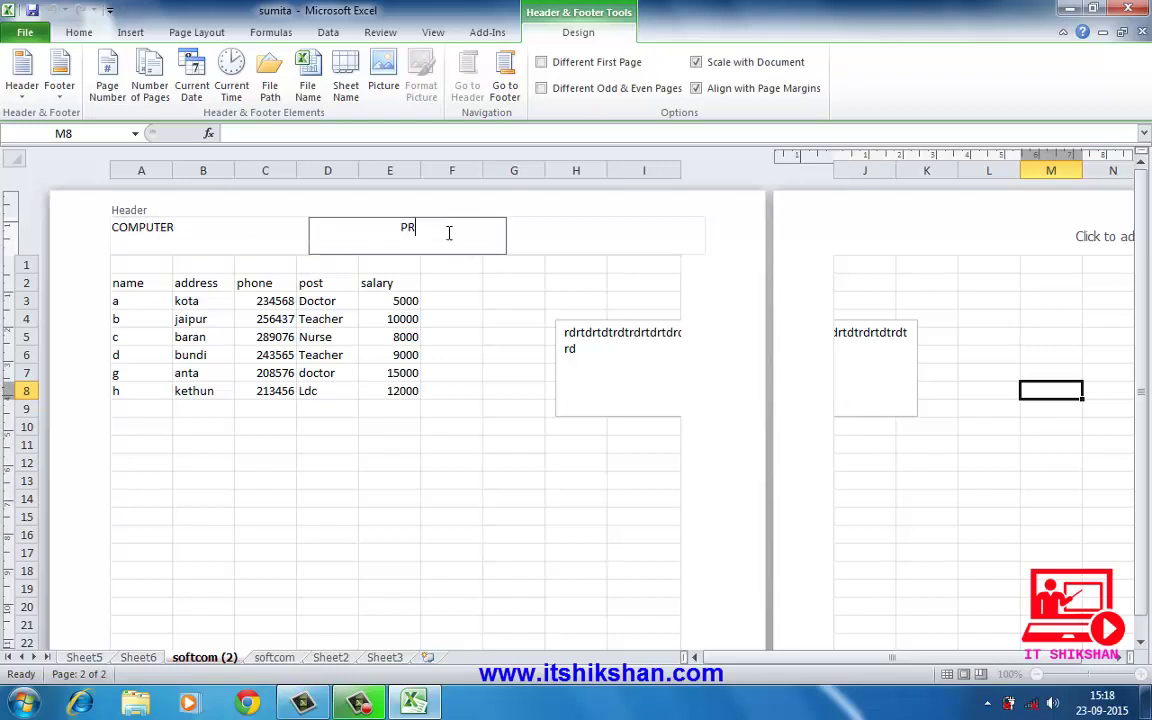
type("OJECT")
left_click(580, 226)
type("FILE")
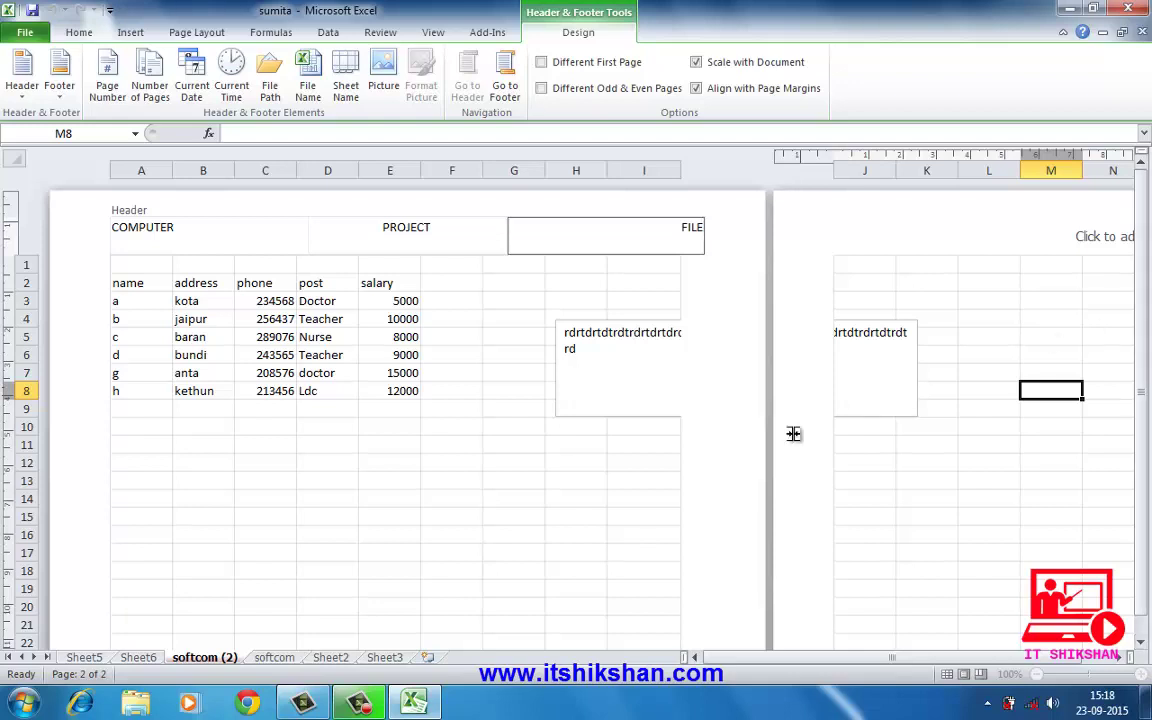
left_click(712, 391)
scroll(646, 384, "down", 5)
scroll(646, 384, "down", 5)
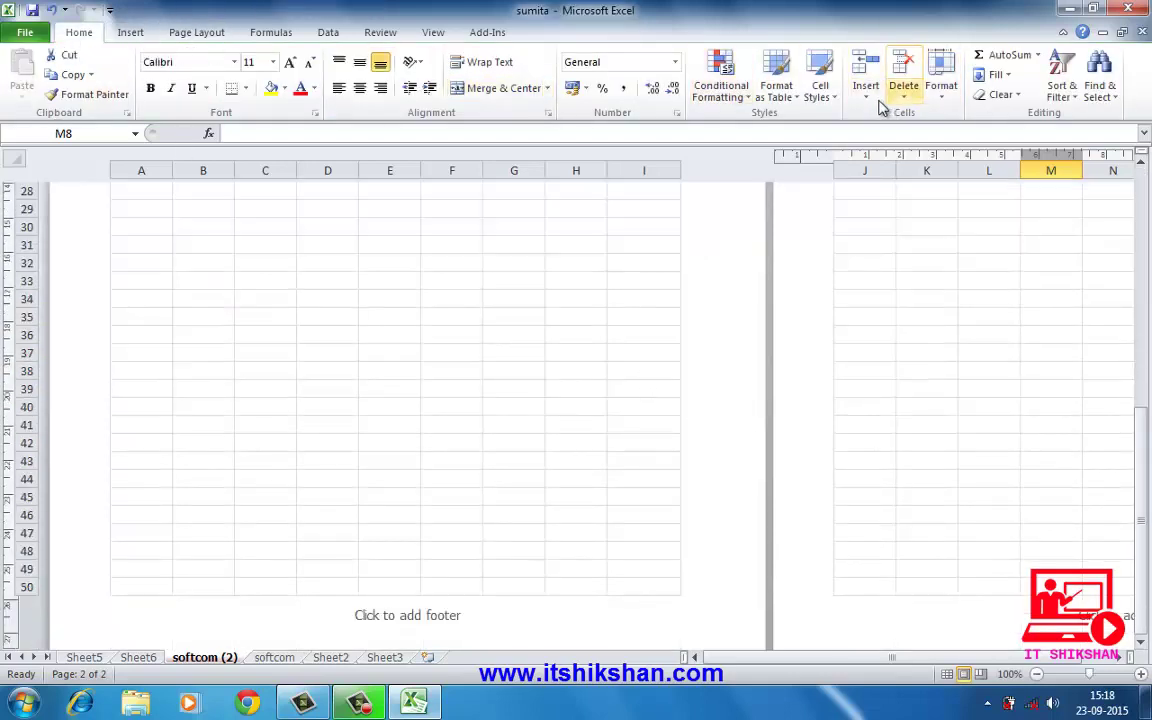
Reopen header and footer editing and scroll down to the page footer
left_click(133, 38)
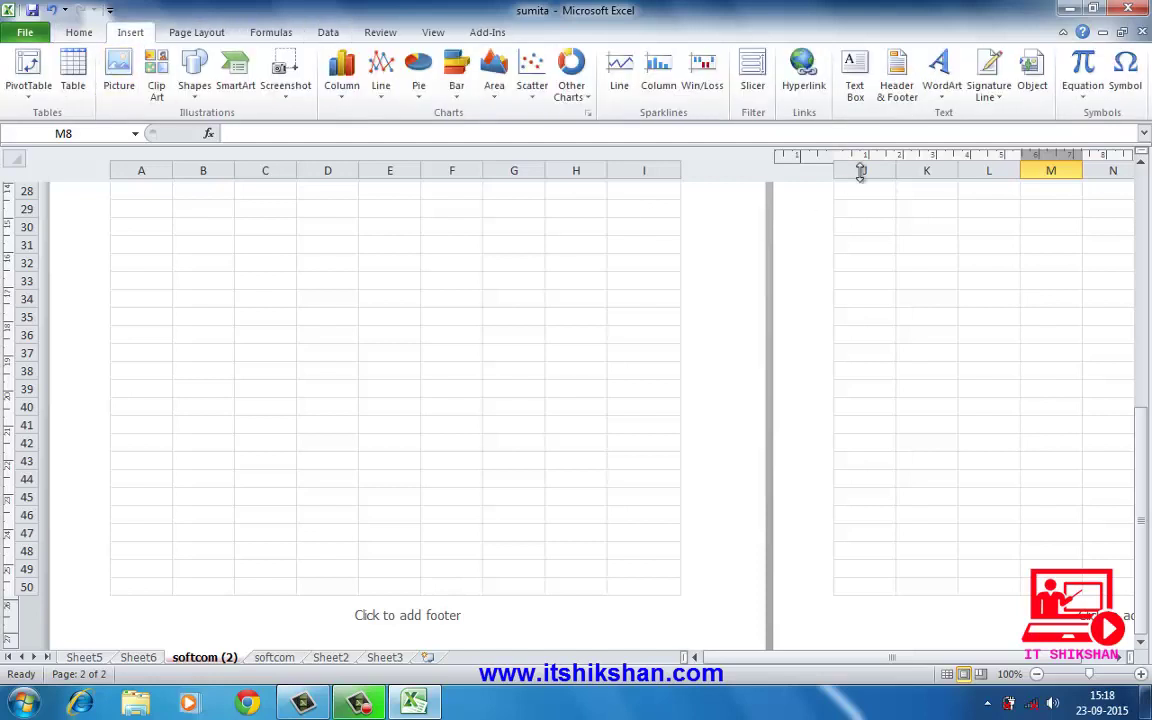
left_click(880, 92)
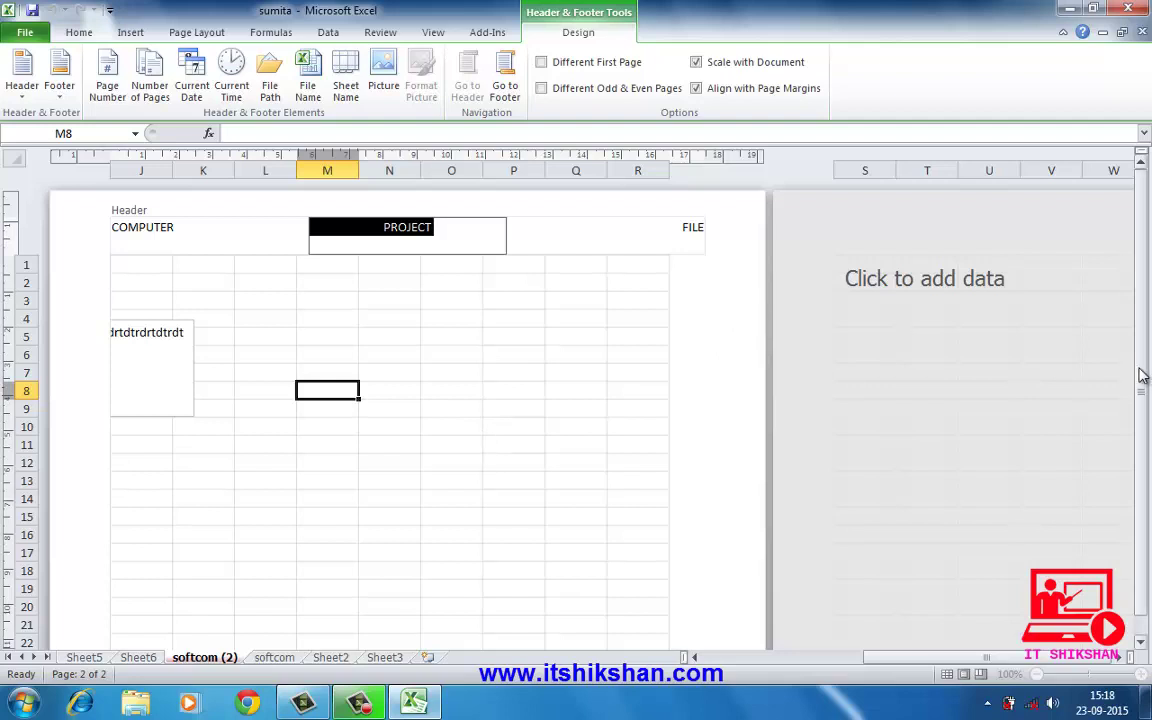
left_click_drag(1144, 378, 1148, 487)
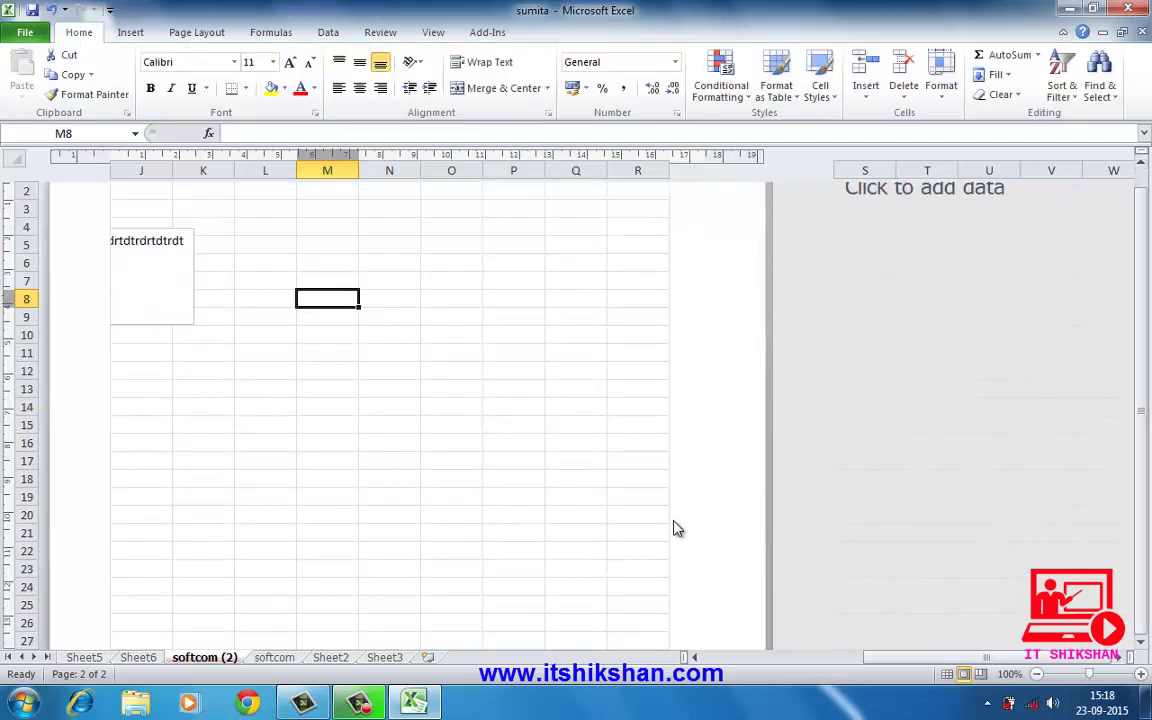
scroll(677, 527, "down", 7)
scroll(617, 512, "down", 2)
scroll(477, 540, "down", 5)
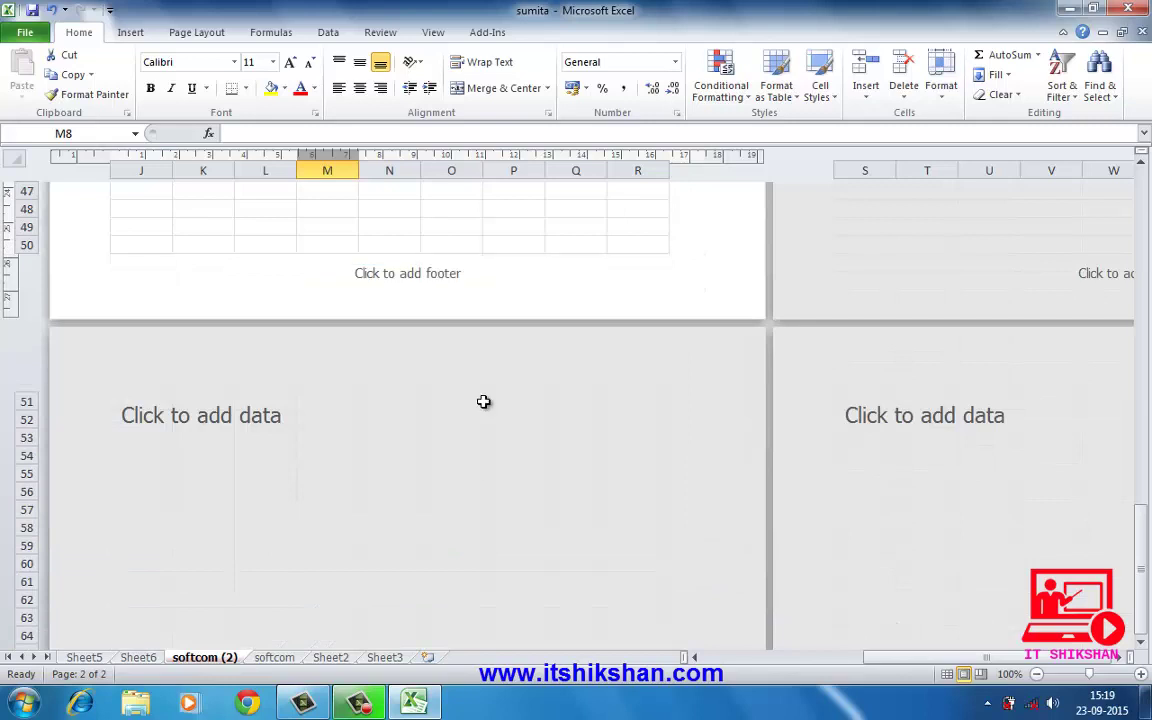
scroll(483, 403, "up", 4)
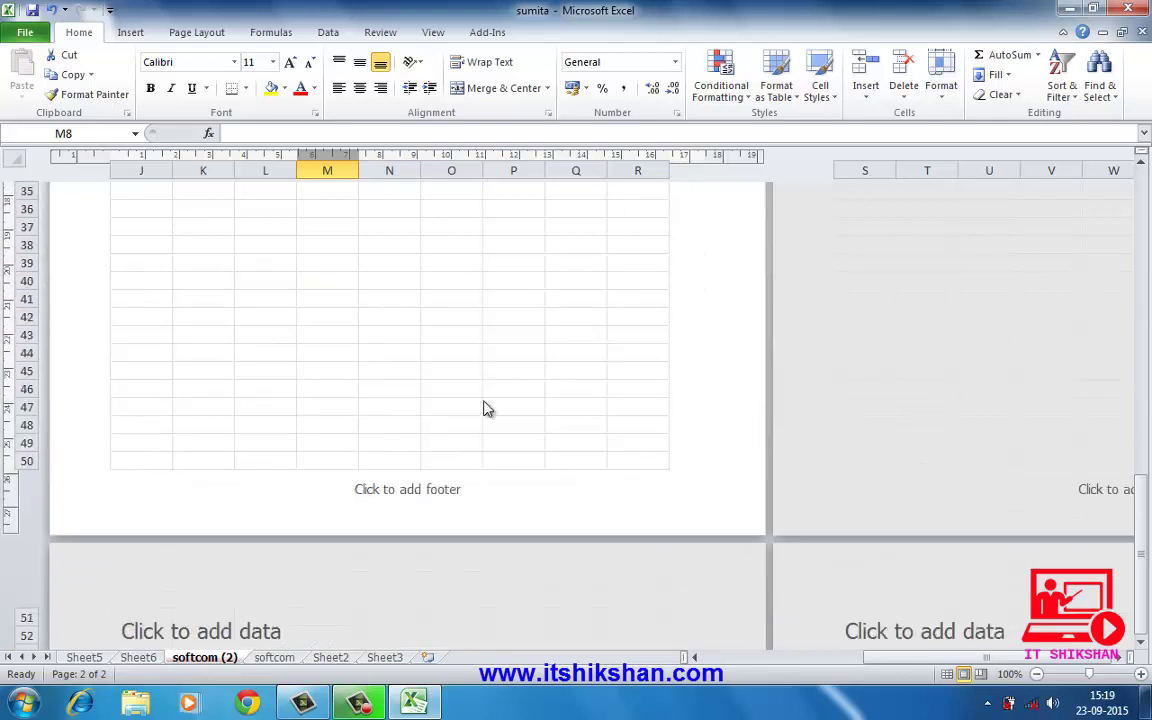
Enter PALIWAL MARKET GUMANPURA, 12:15 and KOTA in the footer's left, centre and right sections
left_click(411, 490)
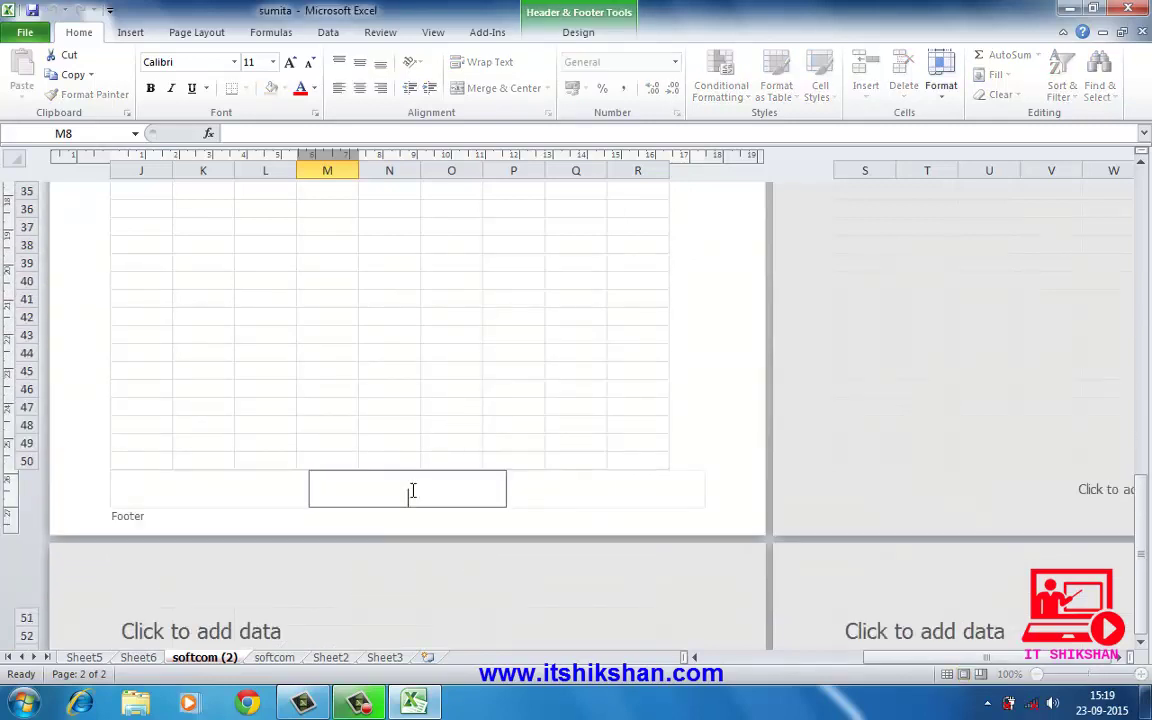
left_click(208, 492)
type("PALIWAL MARKET")
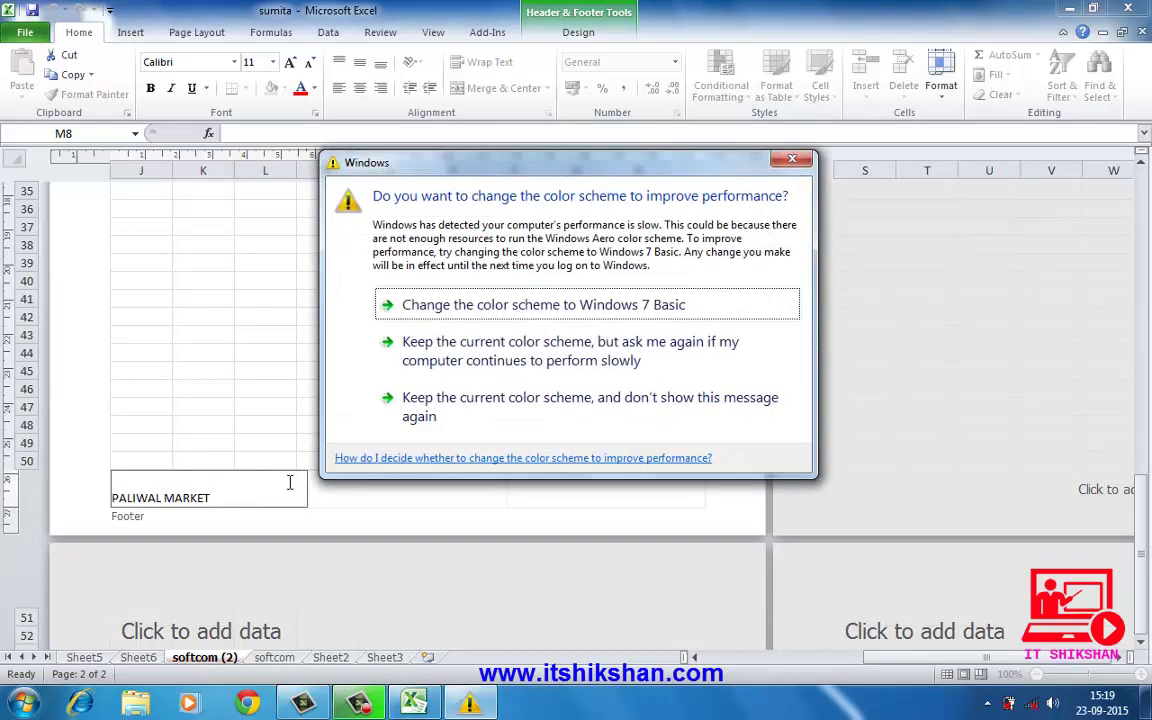
left_click(792, 162)
type("GUMANPURA")
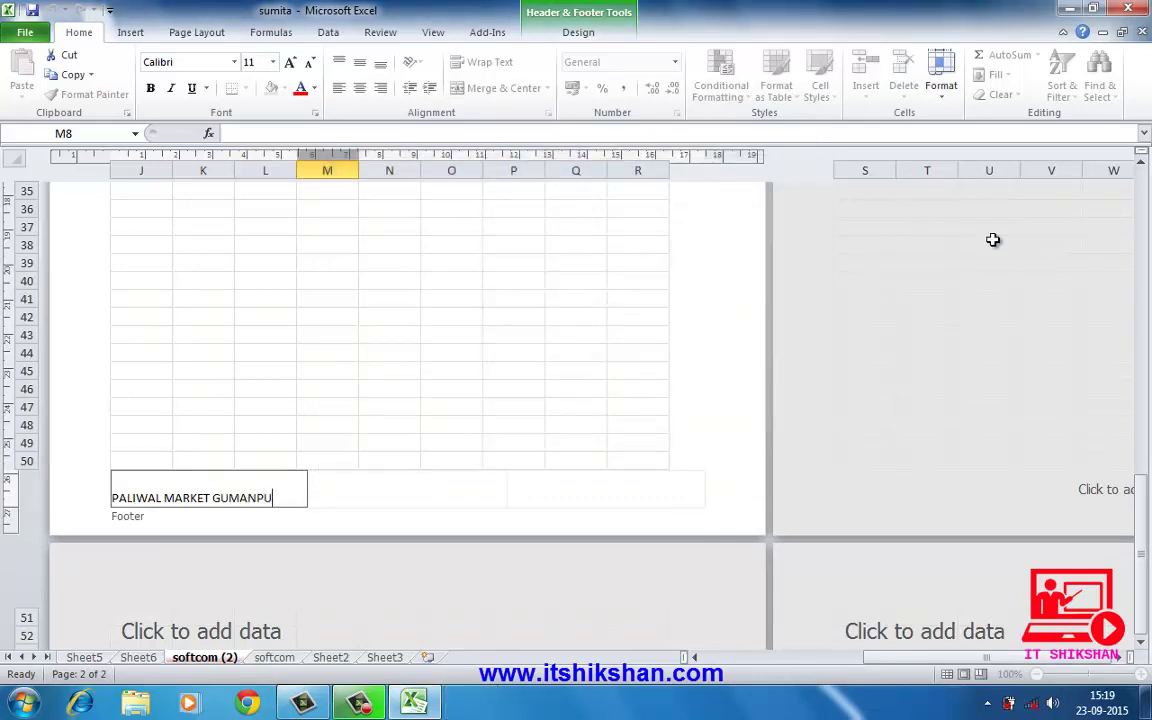
left_click(380, 481)
type("12:15")
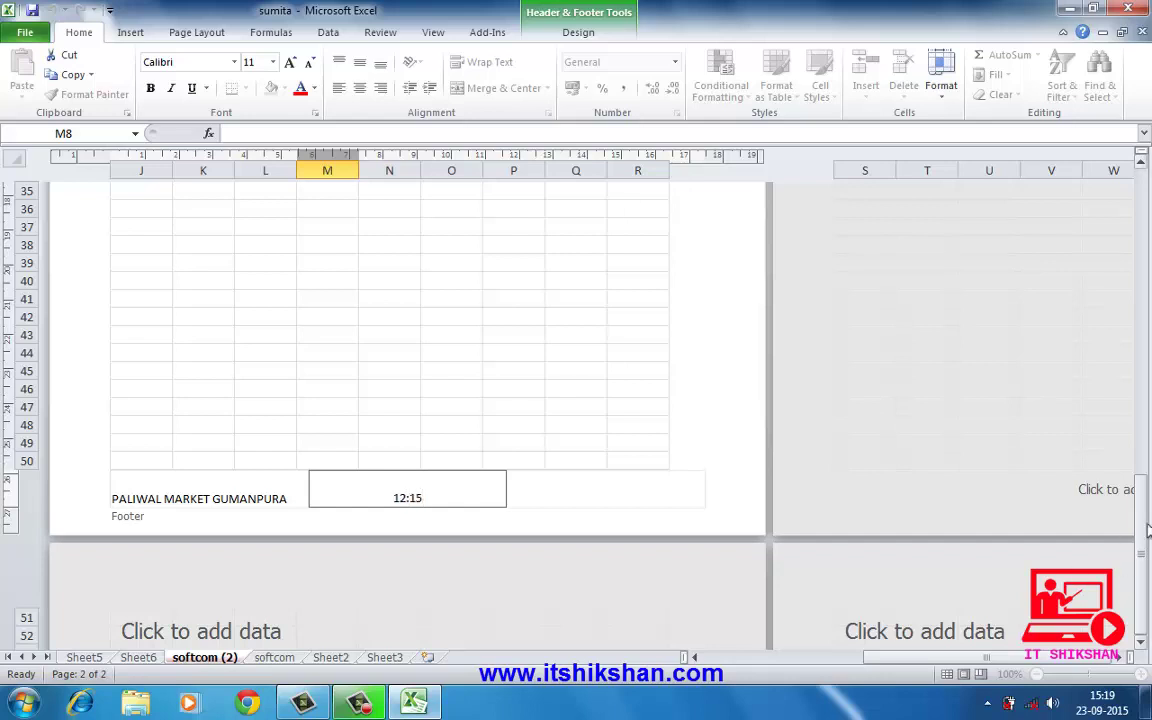
left_click(549, 483)
type("KOTA")
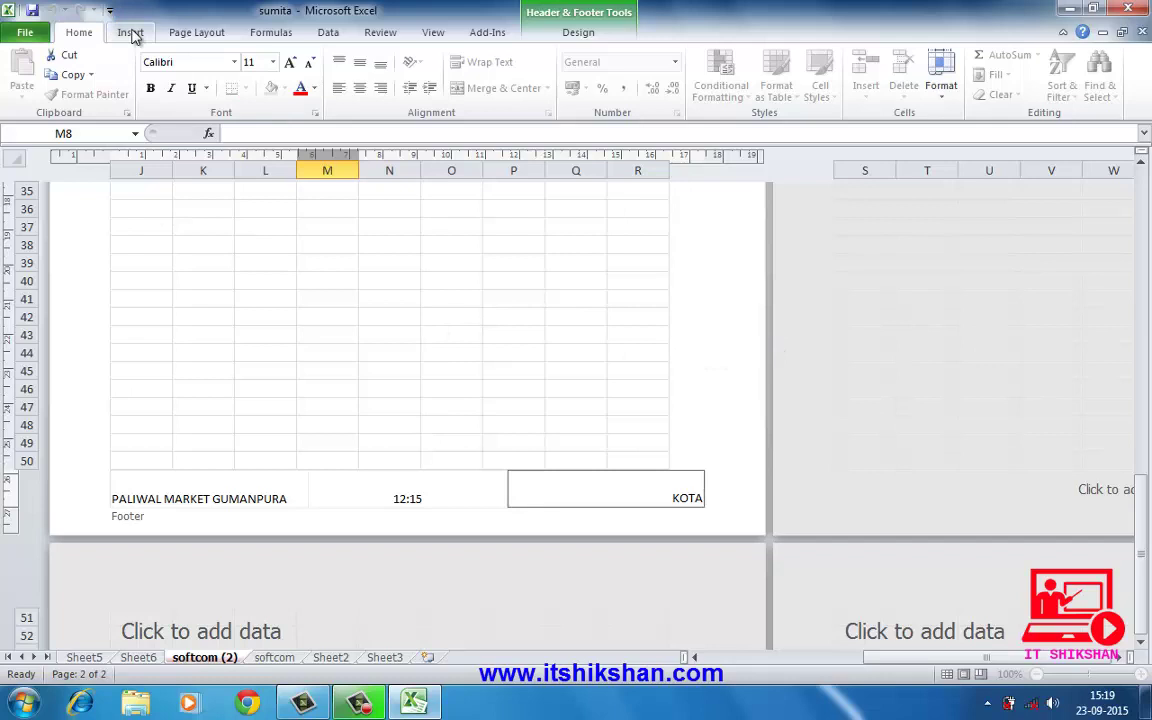
Leave the footer and switch the softcom (2) sheet back to Normal view
left_click(434, 33)
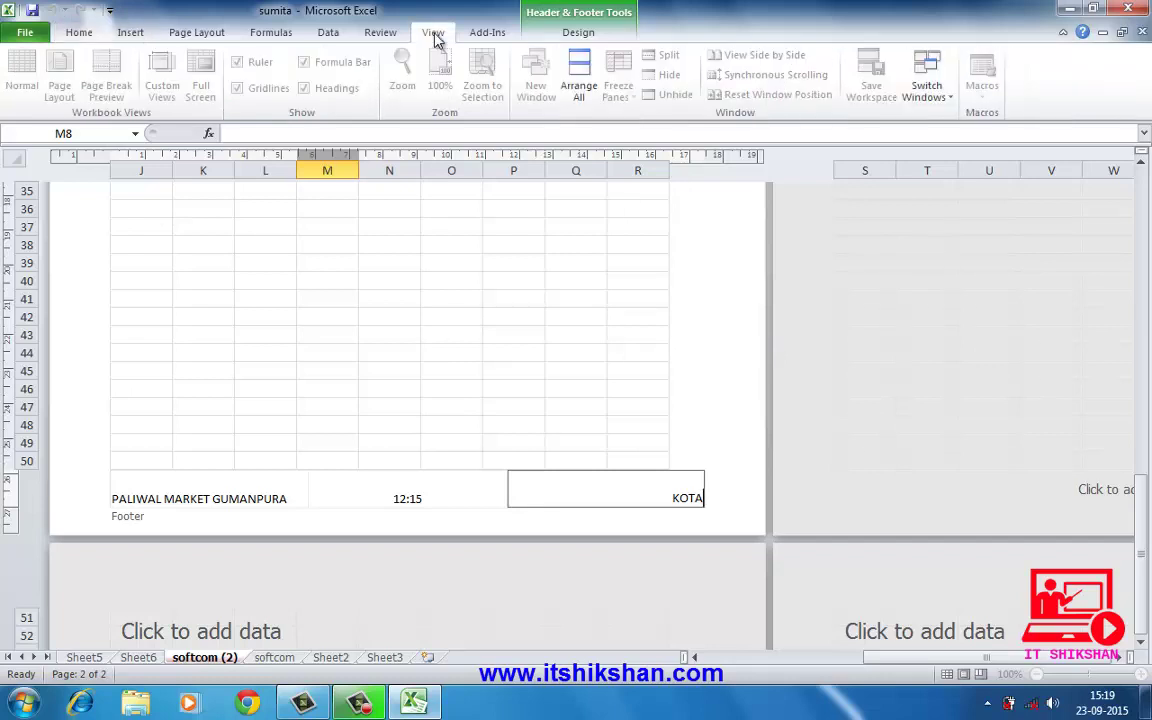
left_click(236, 334)
left_click(30, 88)
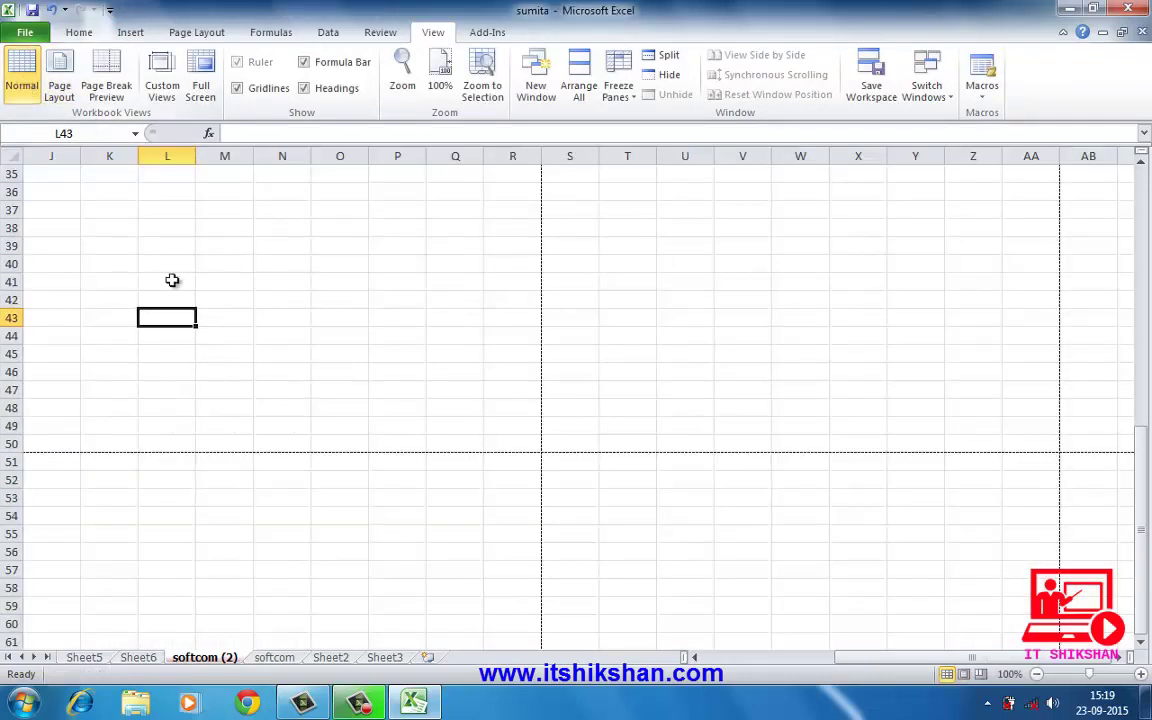
scroll(434, 447, "up", 6)
scroll(434, 447, "up", 5)
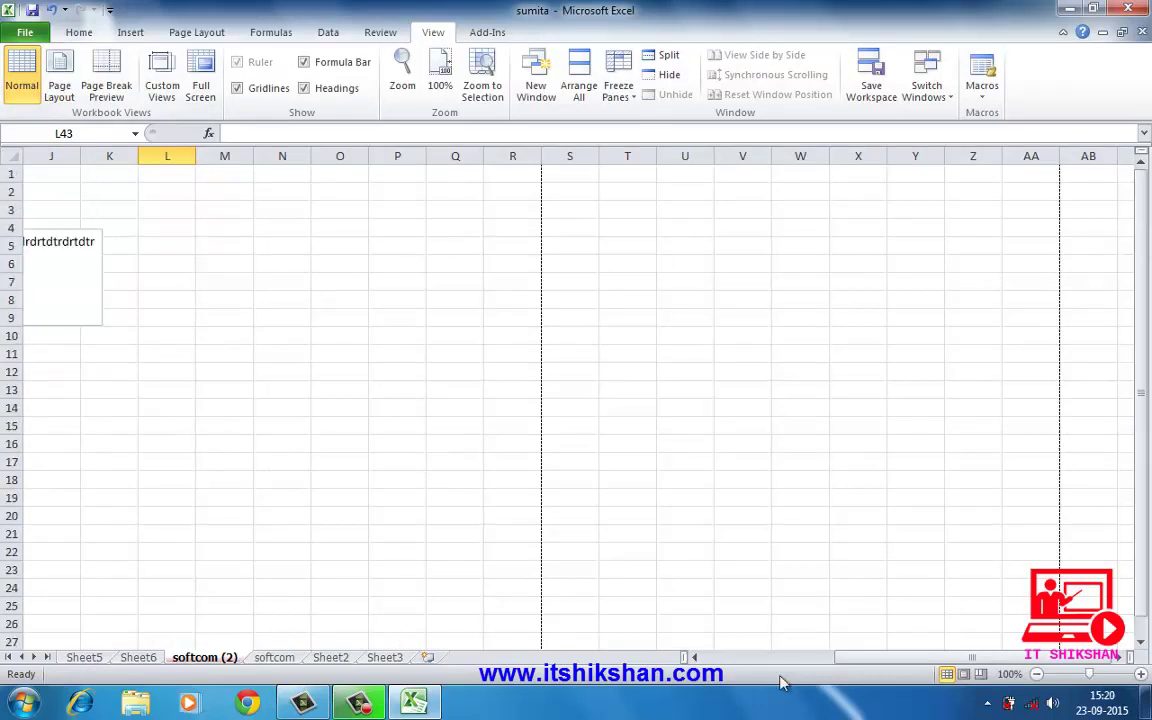
left_click_drag(887, 658, 728, 658)
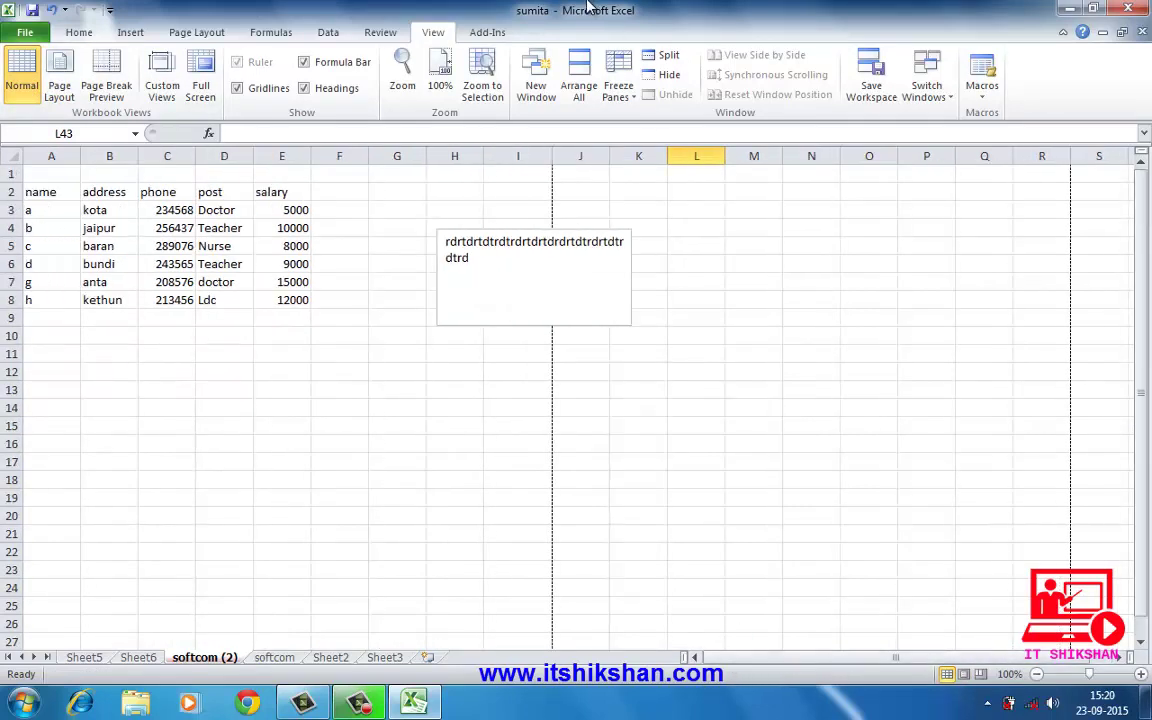
left_click(25, 32)
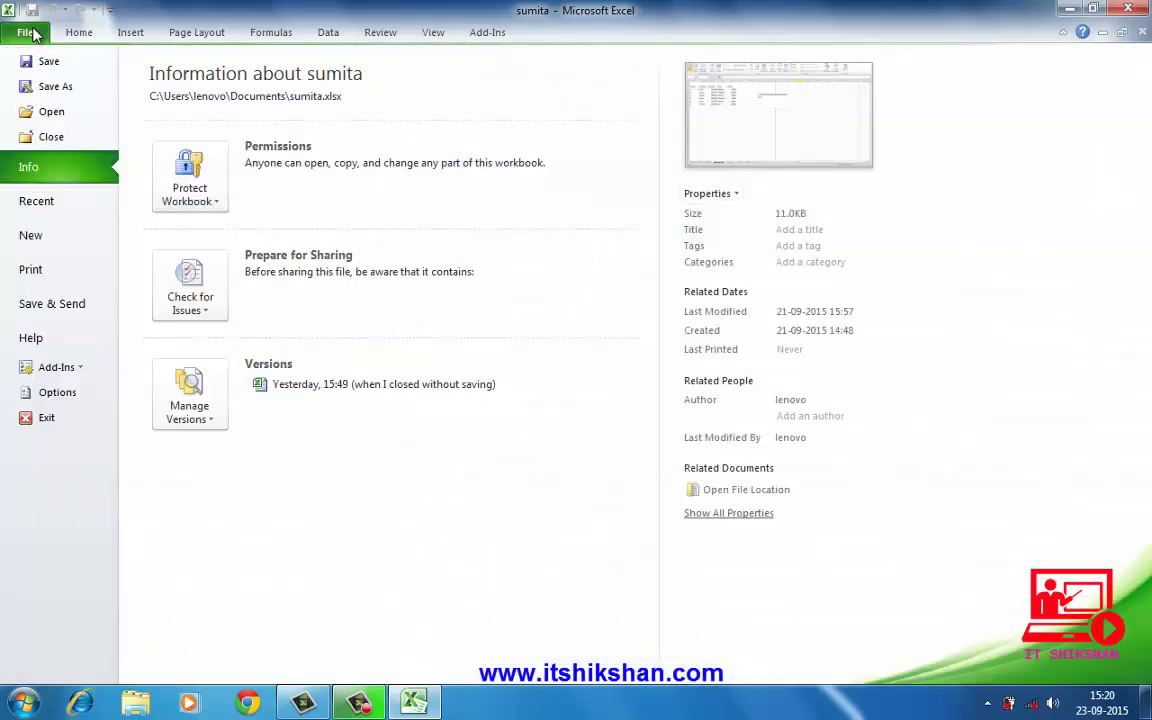
left_click(32, 270)
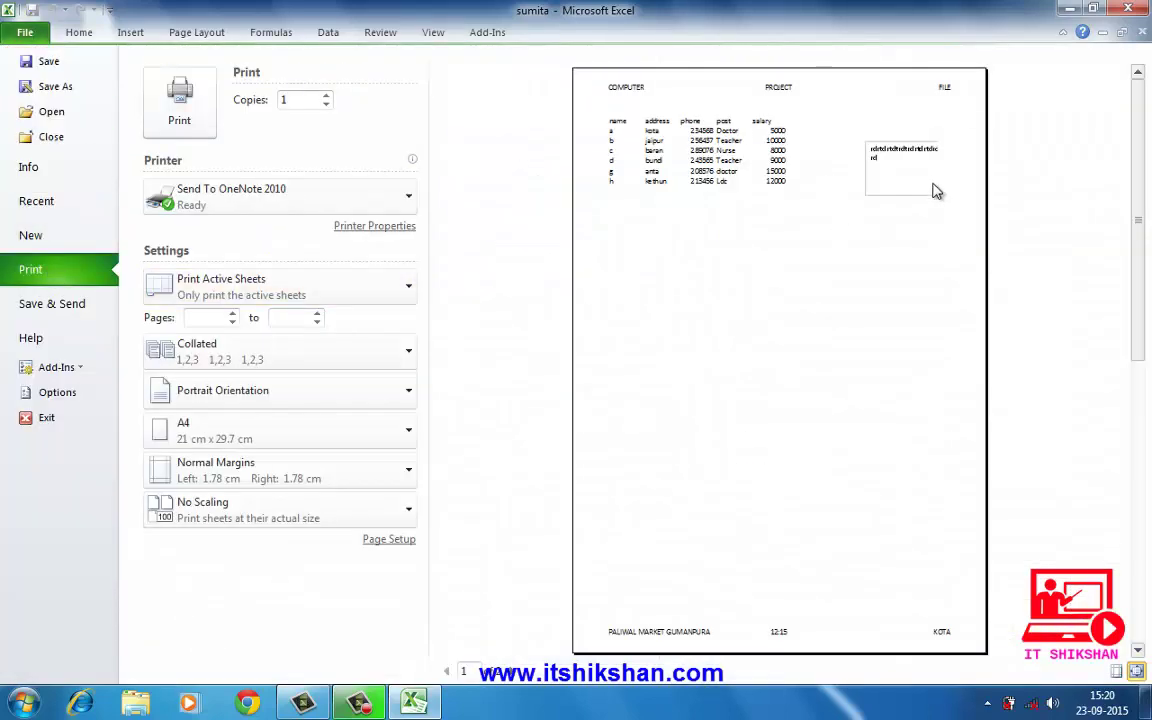
left_click(1133, 10)
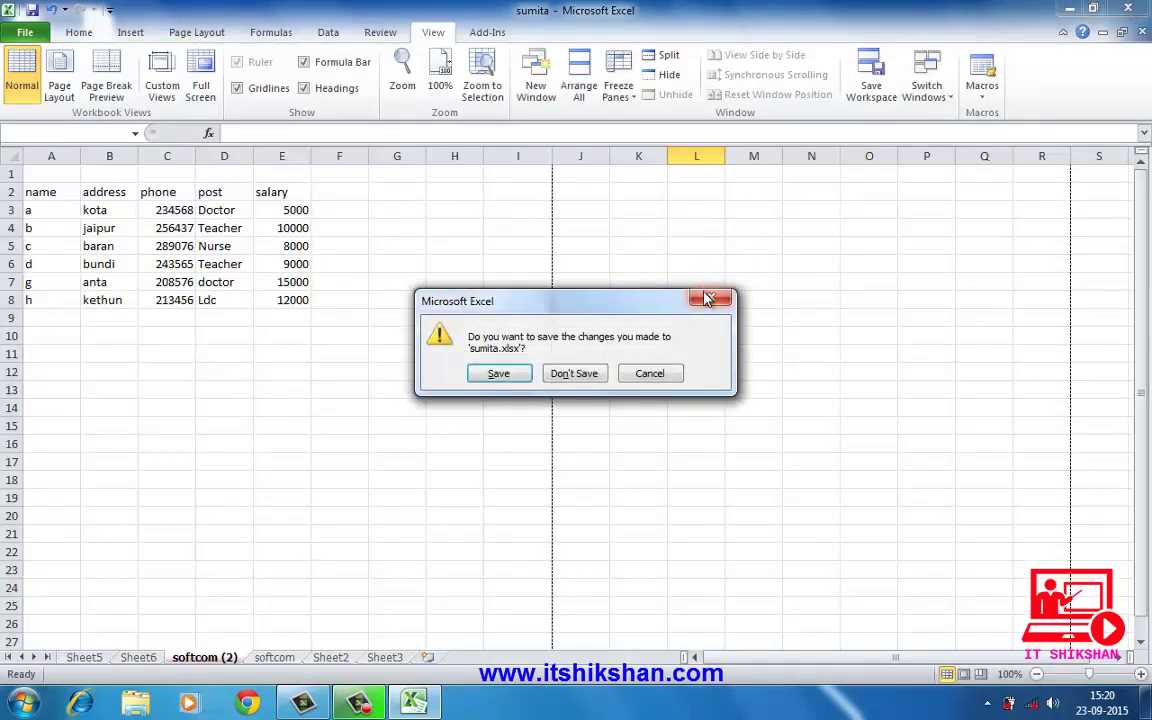
left_click(649, 373)
left_click(131, 32)
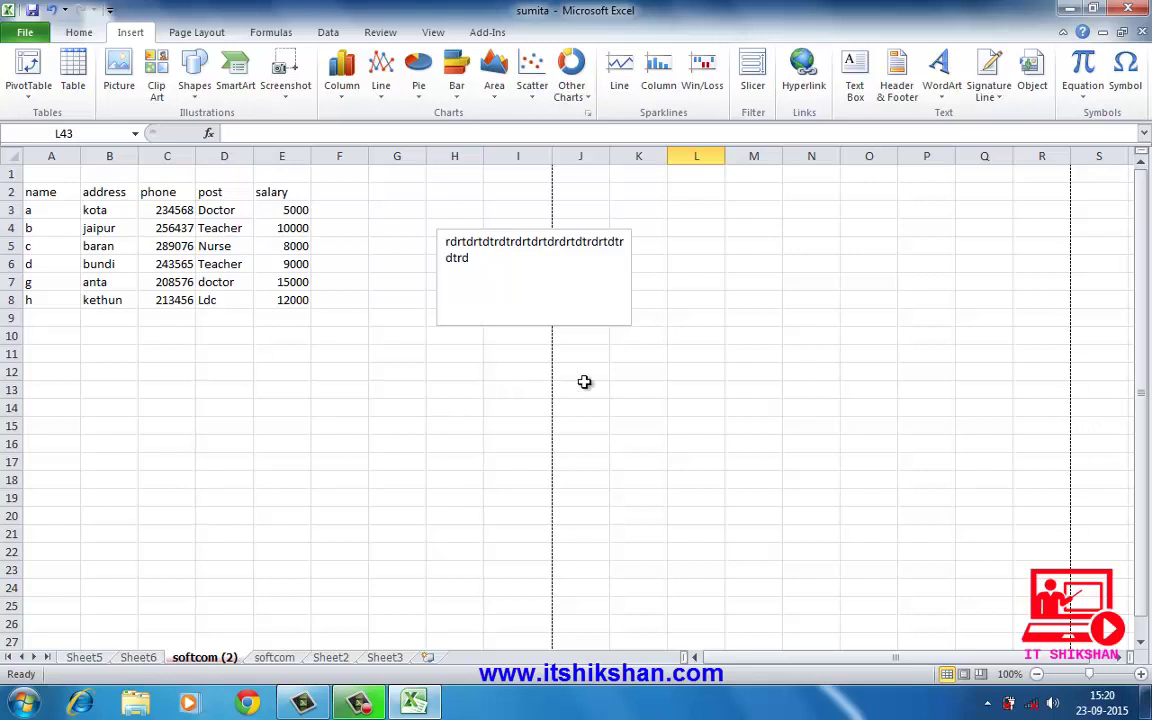
Insert a red shadowed WordArt reading 'Your text here' below the table
scroll(722, 326, "down", 4)
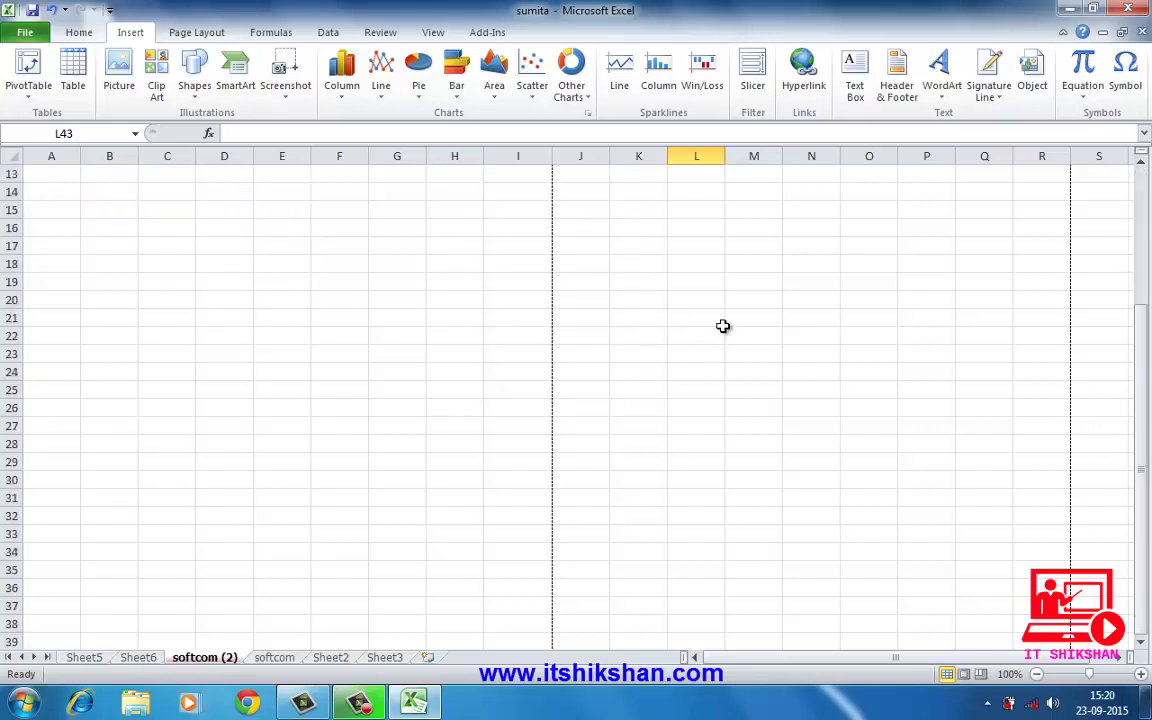
scroll(722, 326, "up", 3)
scroll(743, 322, "up", 1)
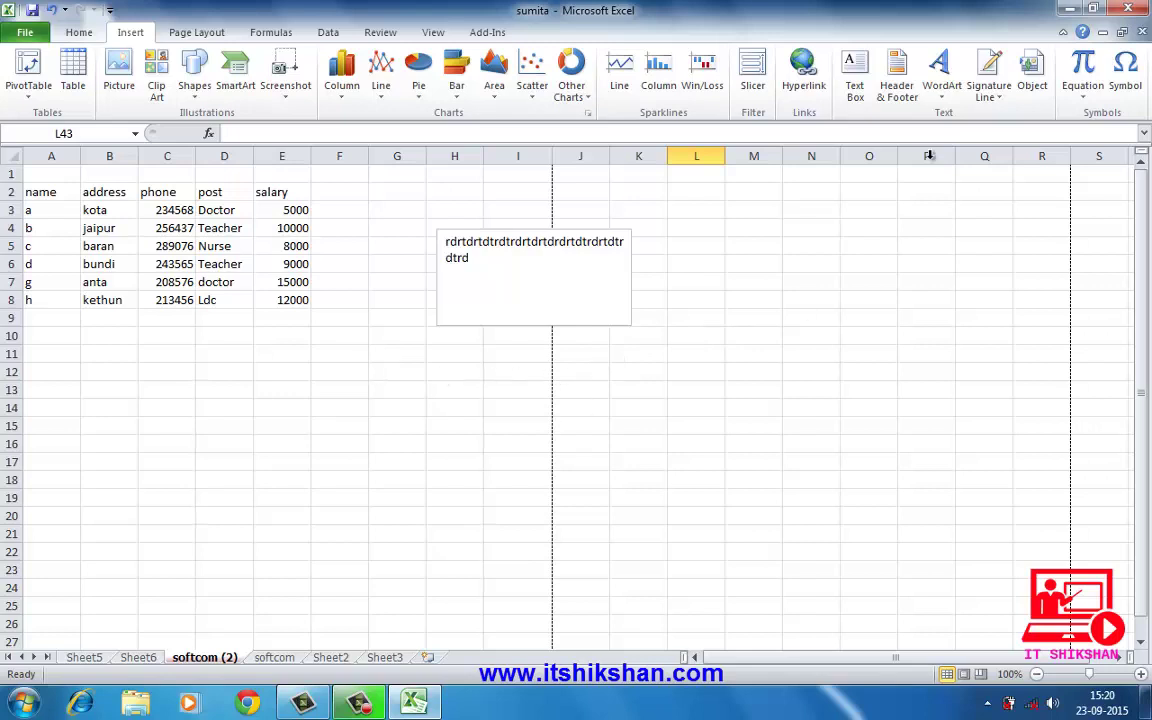
left_click(956, 88)
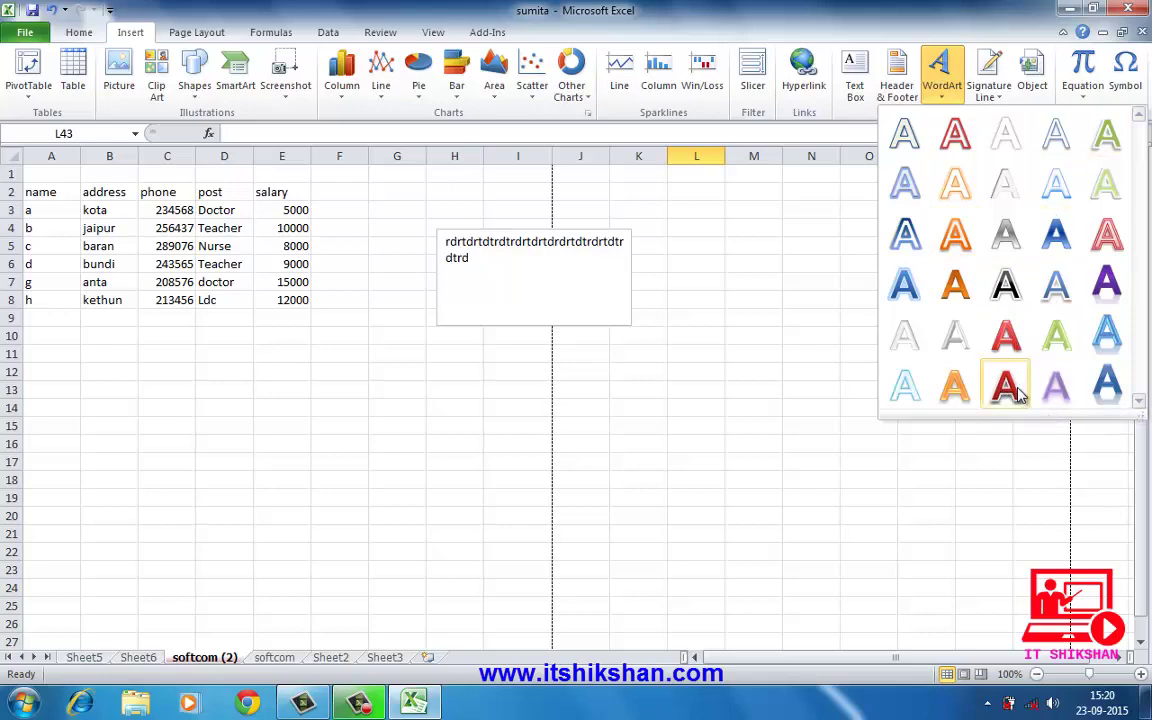
left_click(1007, 390)
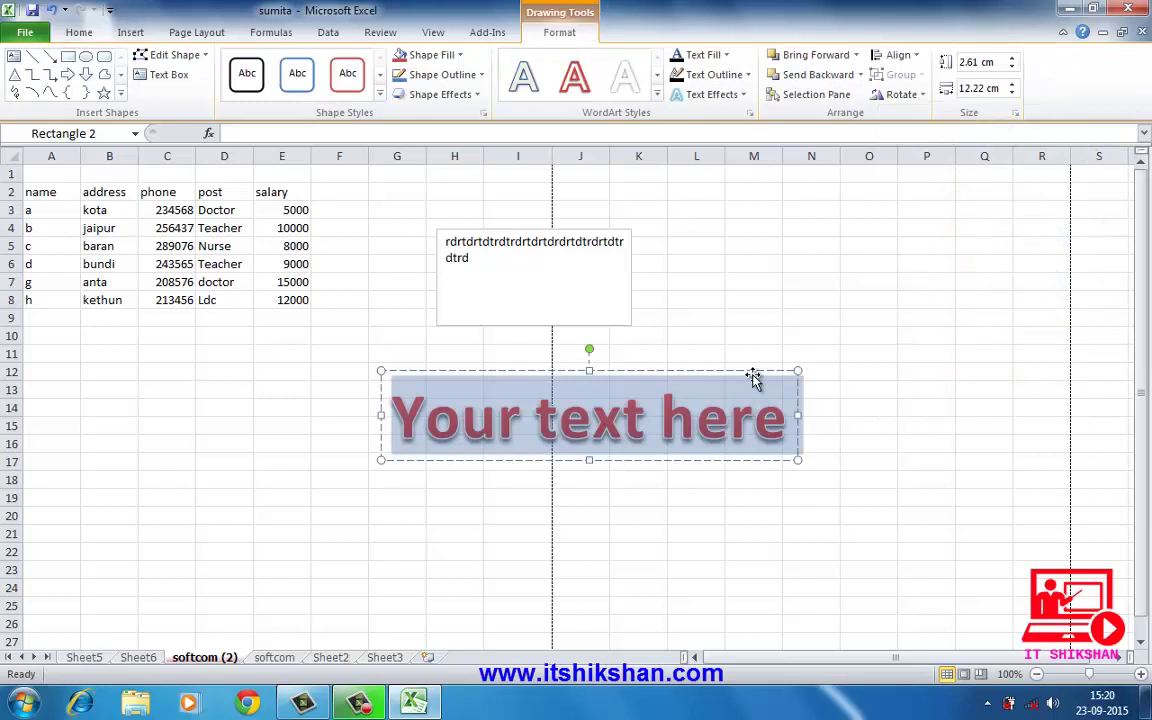
Type SOFTCOM COMPUTER over the WordArt placeholder text
type("S")
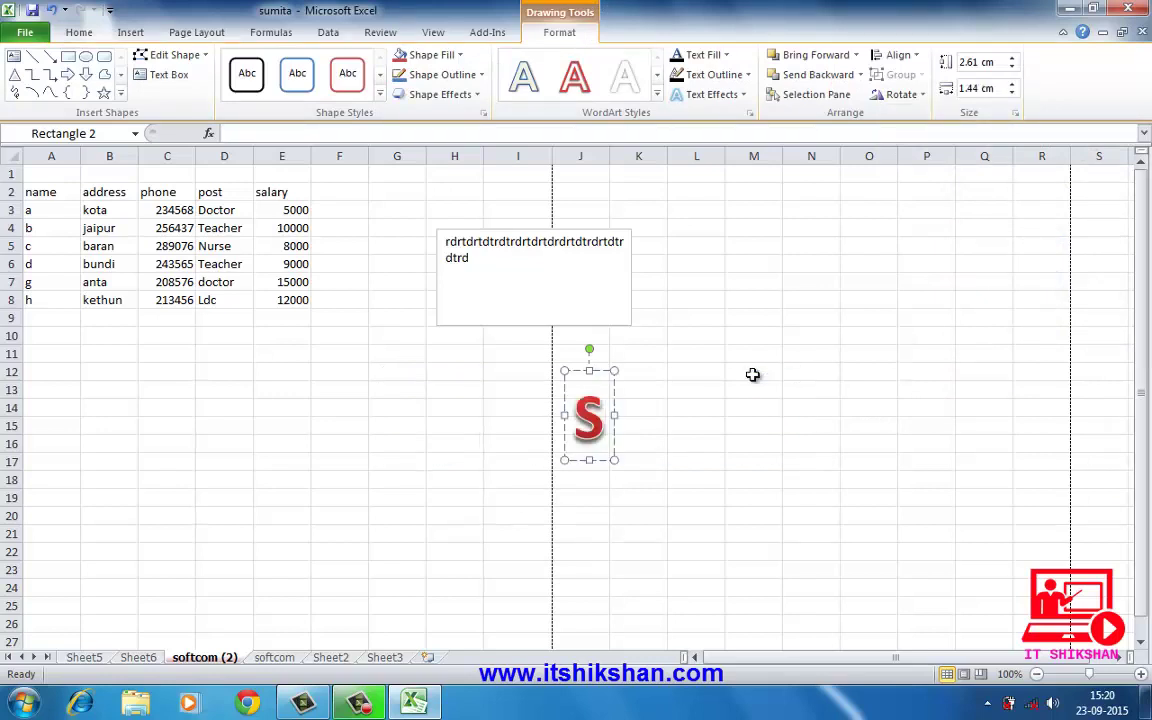
type("OFT")
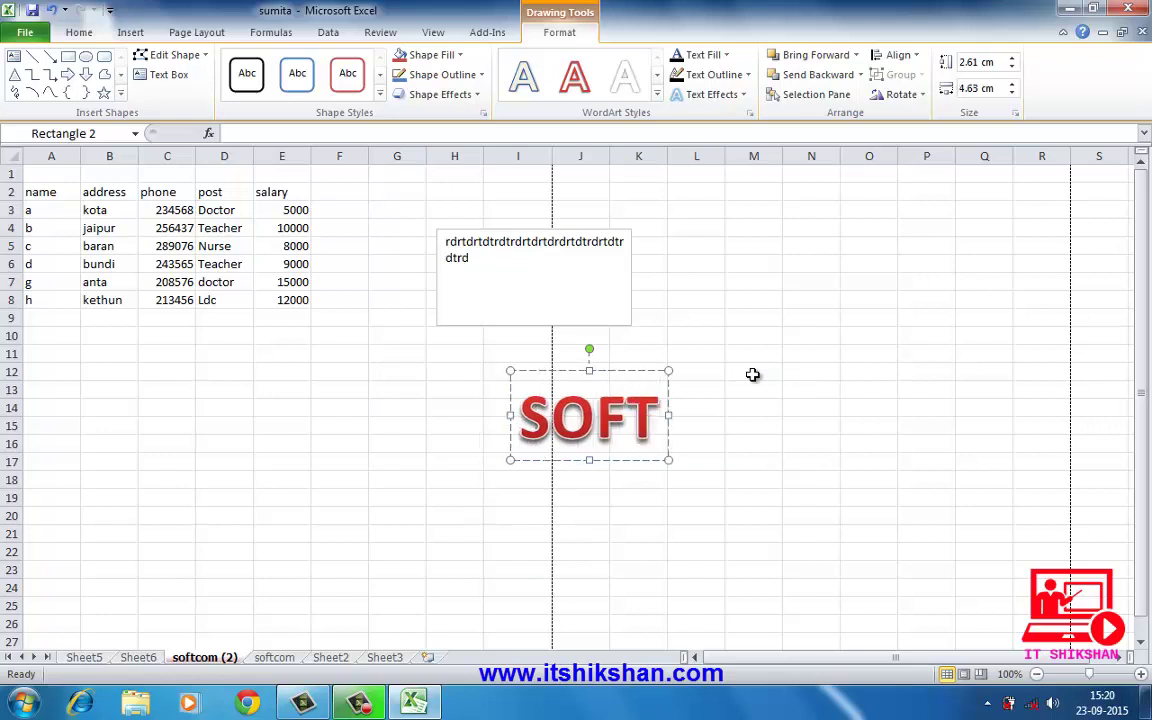
type("CO")
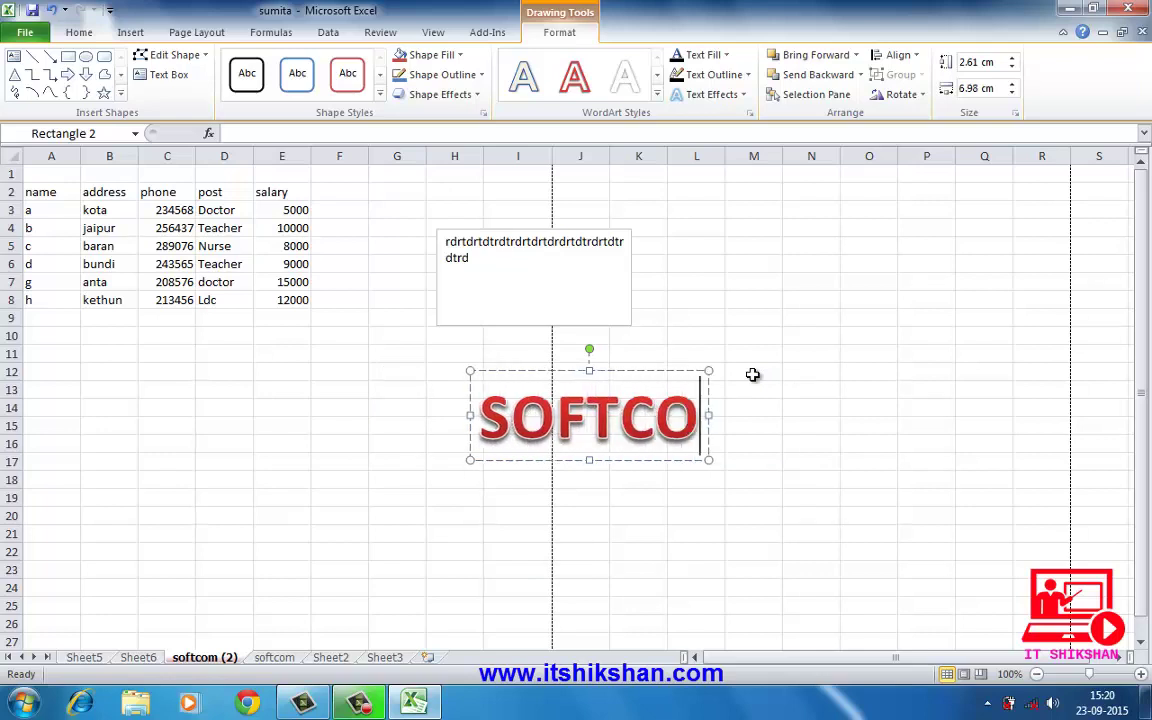
type("M CO")
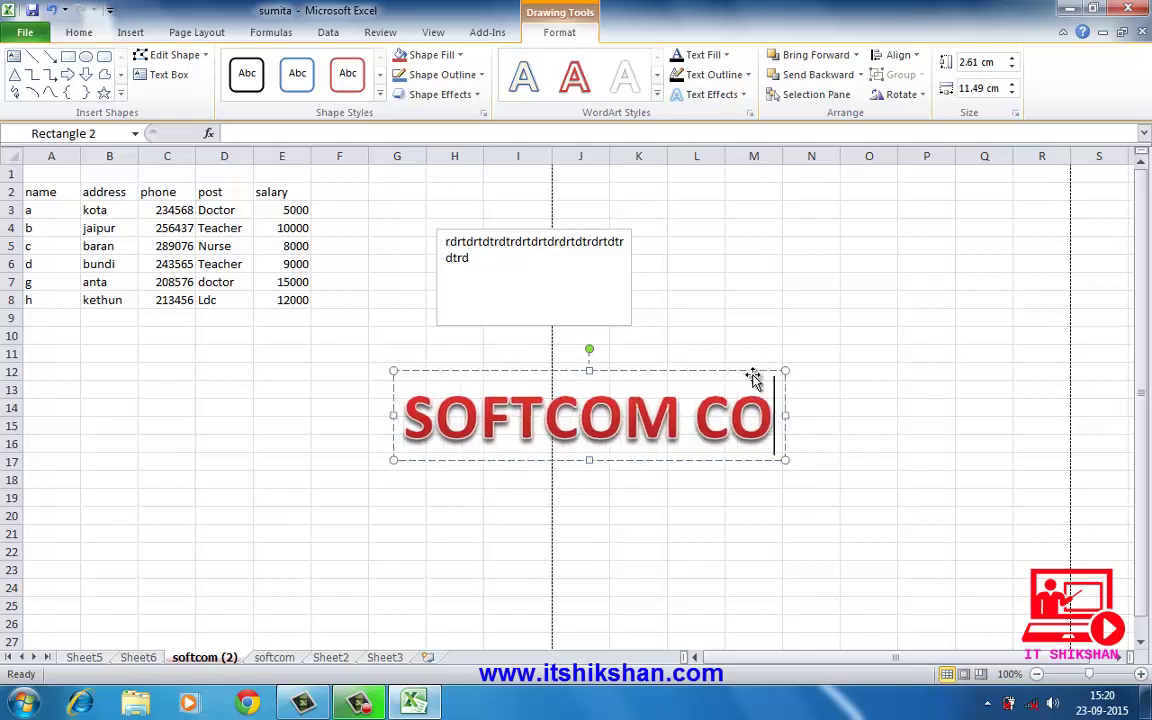
type("MPUTER")
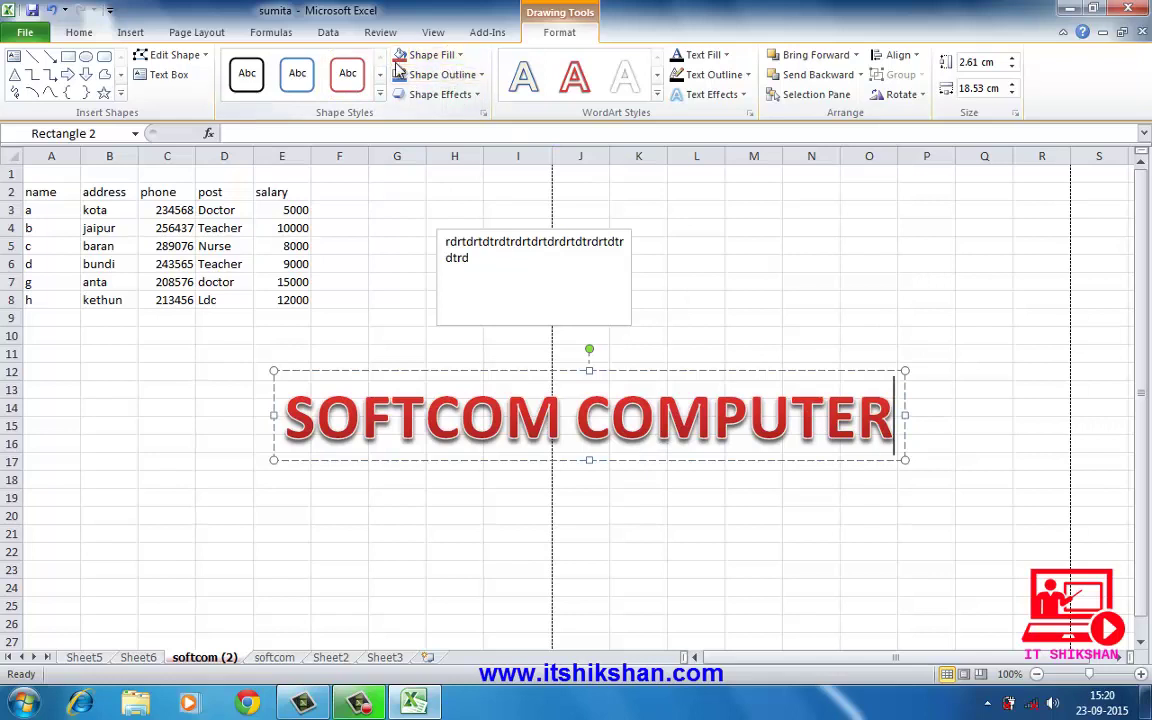
Apply the red Intense Effect shape style to the banner and fill it teal
left_click(380, 94)
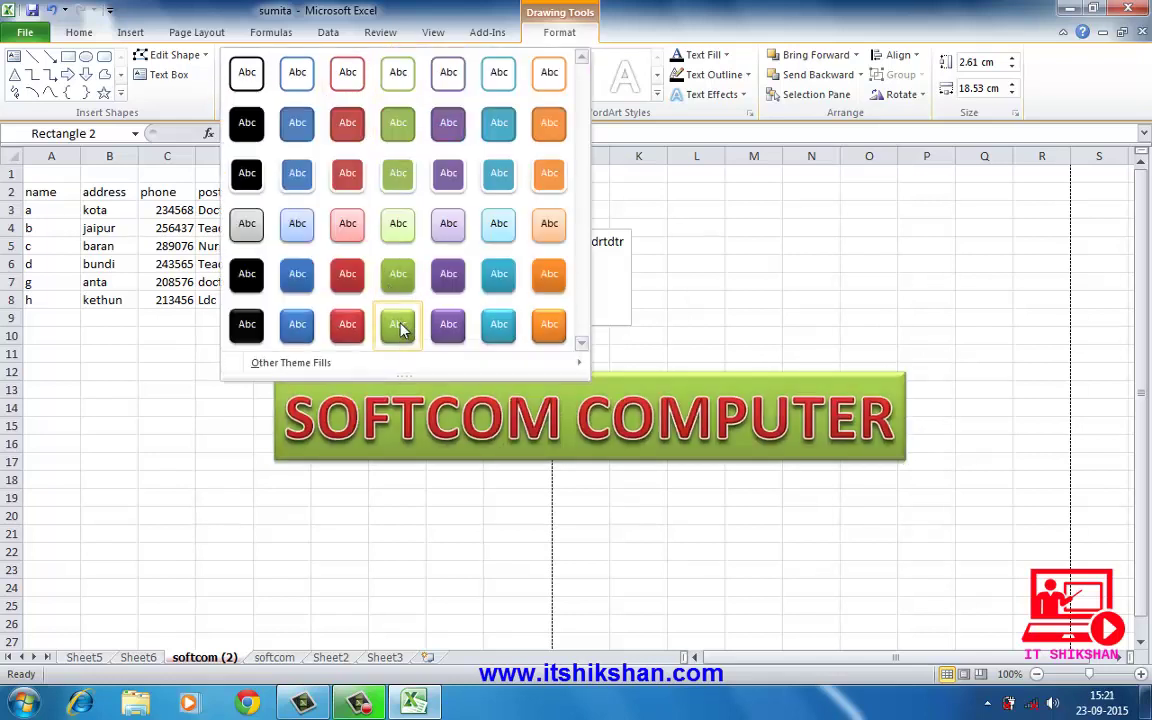
left_click(347, 326)
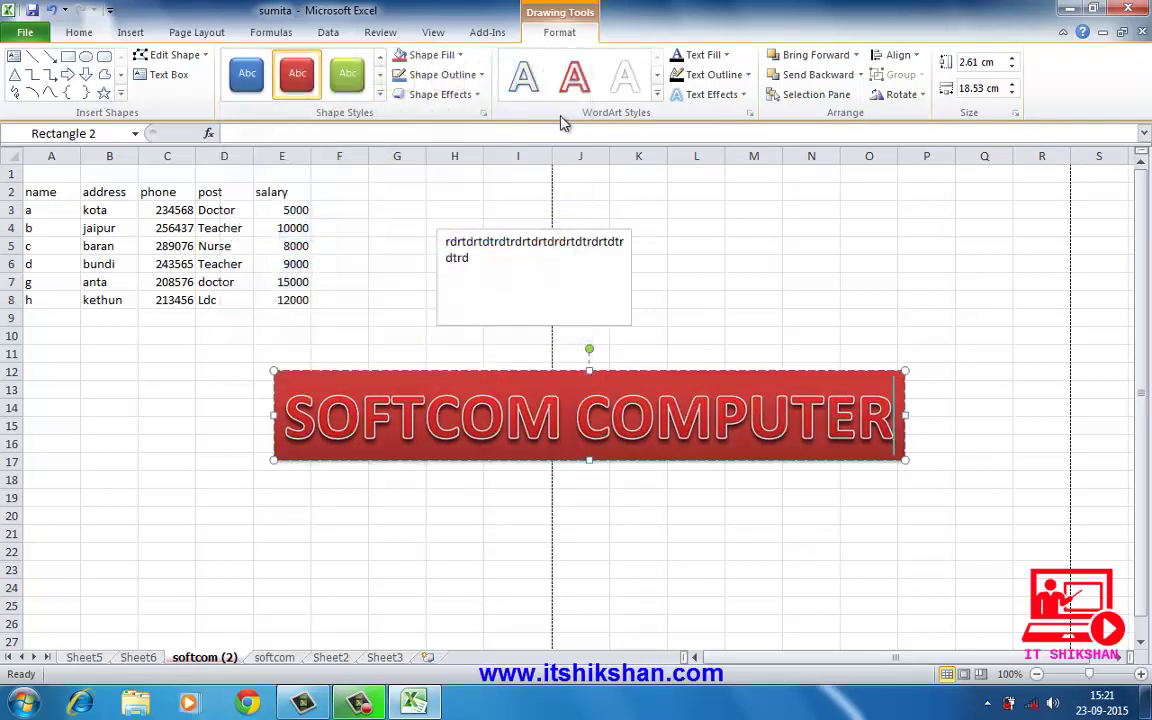
left_click(461, 55)
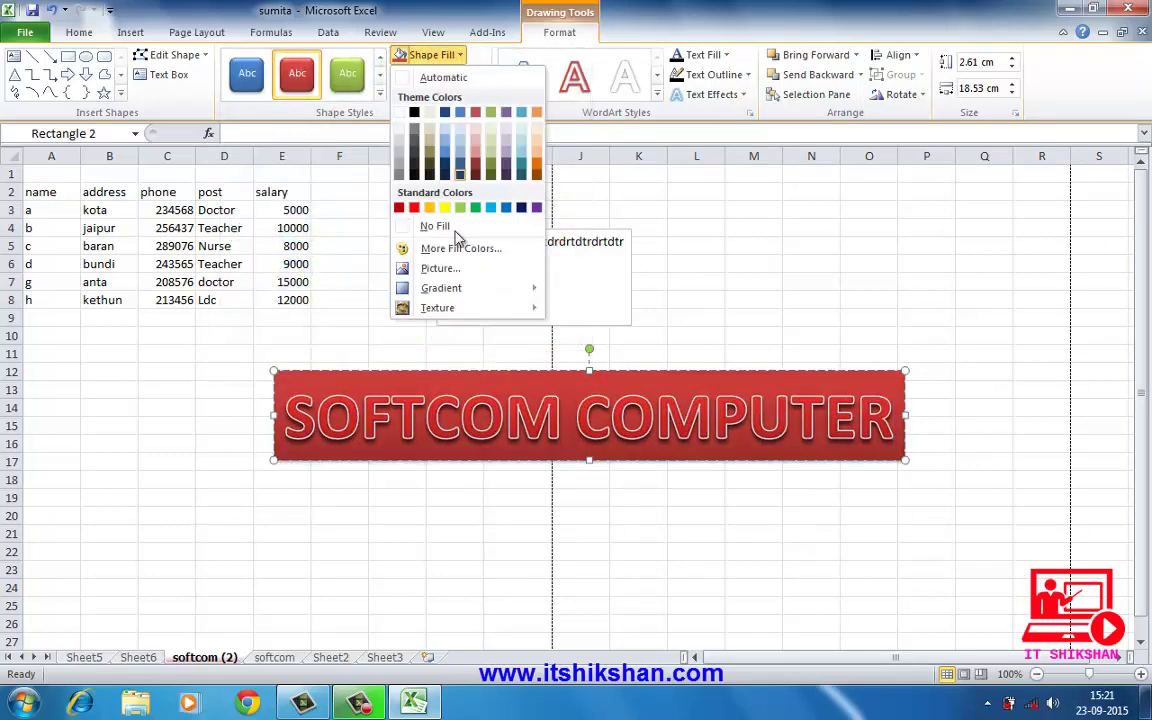
left_click(521, 170)
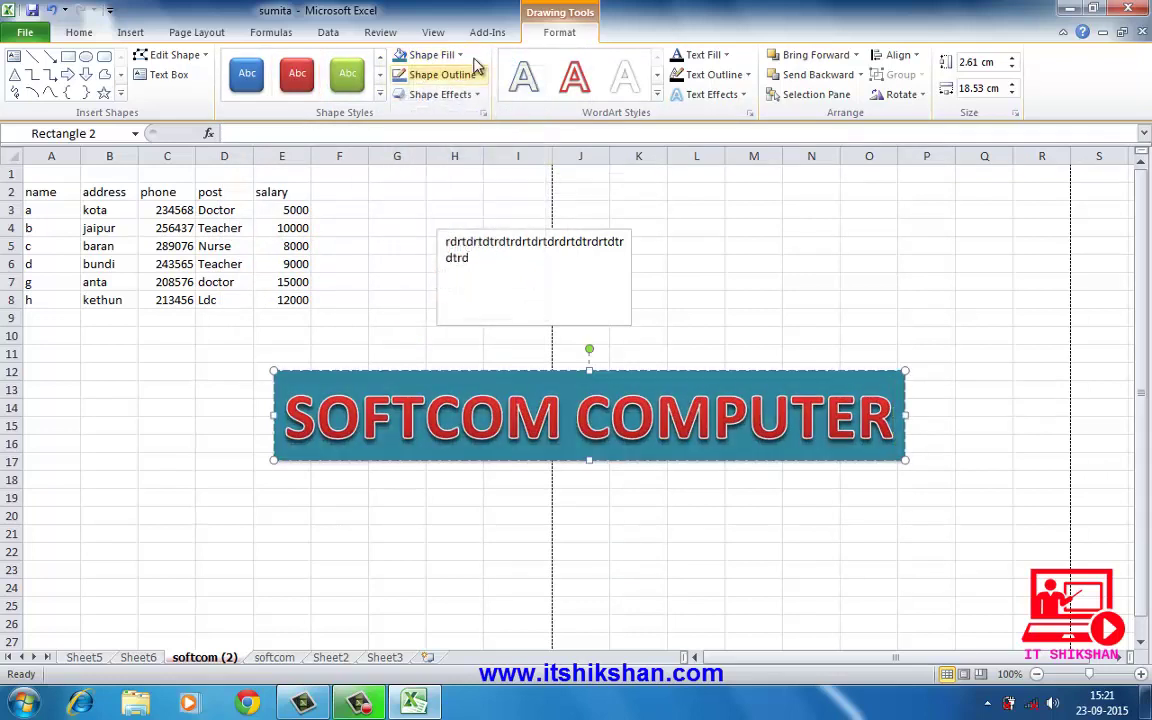
left_click(460, 55)
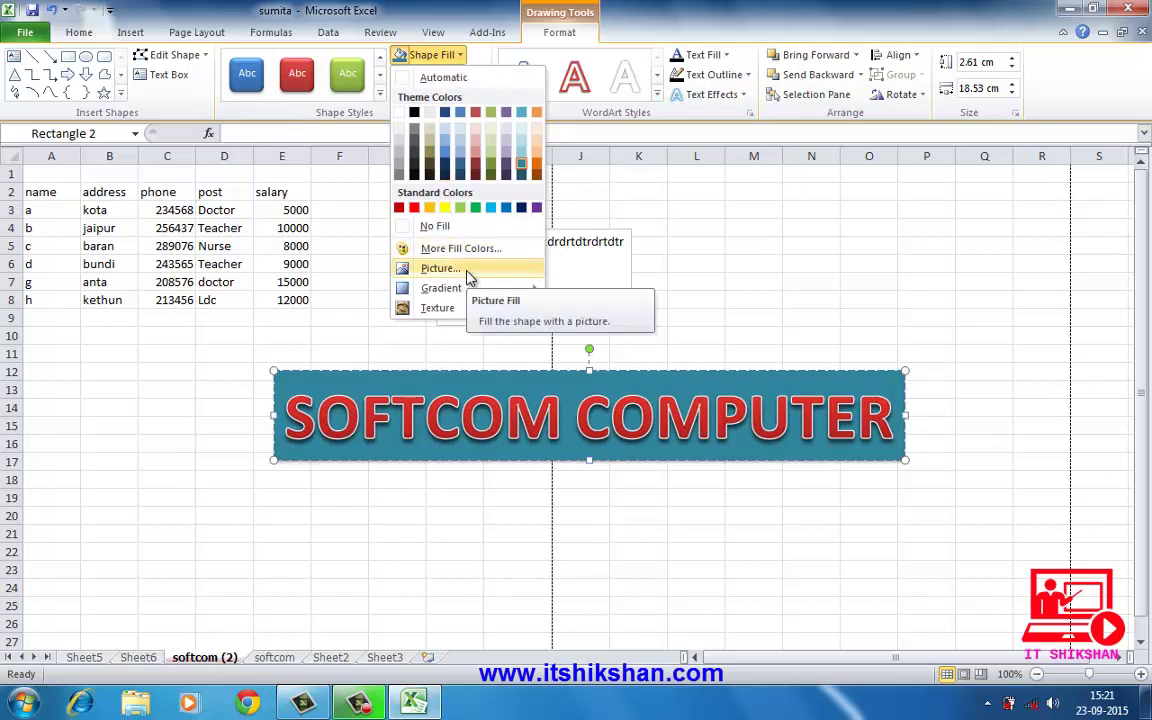
Use the Penguins image from Sample Pictures as the banner's background fill
left_click(440, 268)
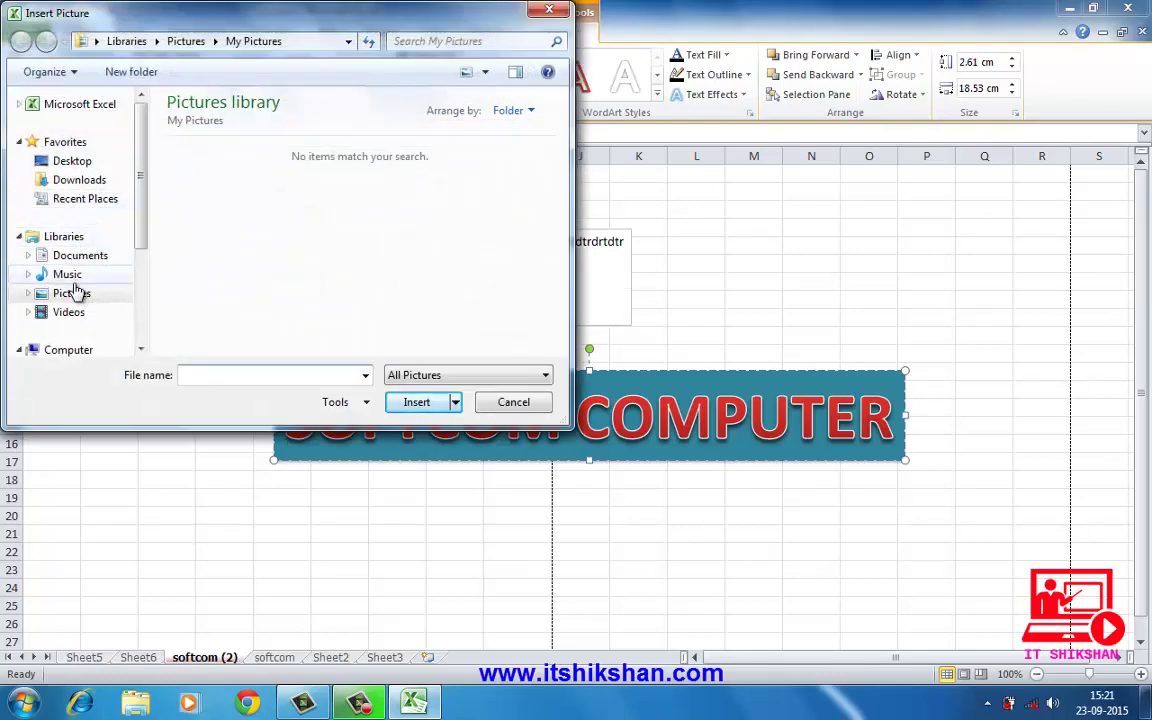
mouse_move(72, 293)
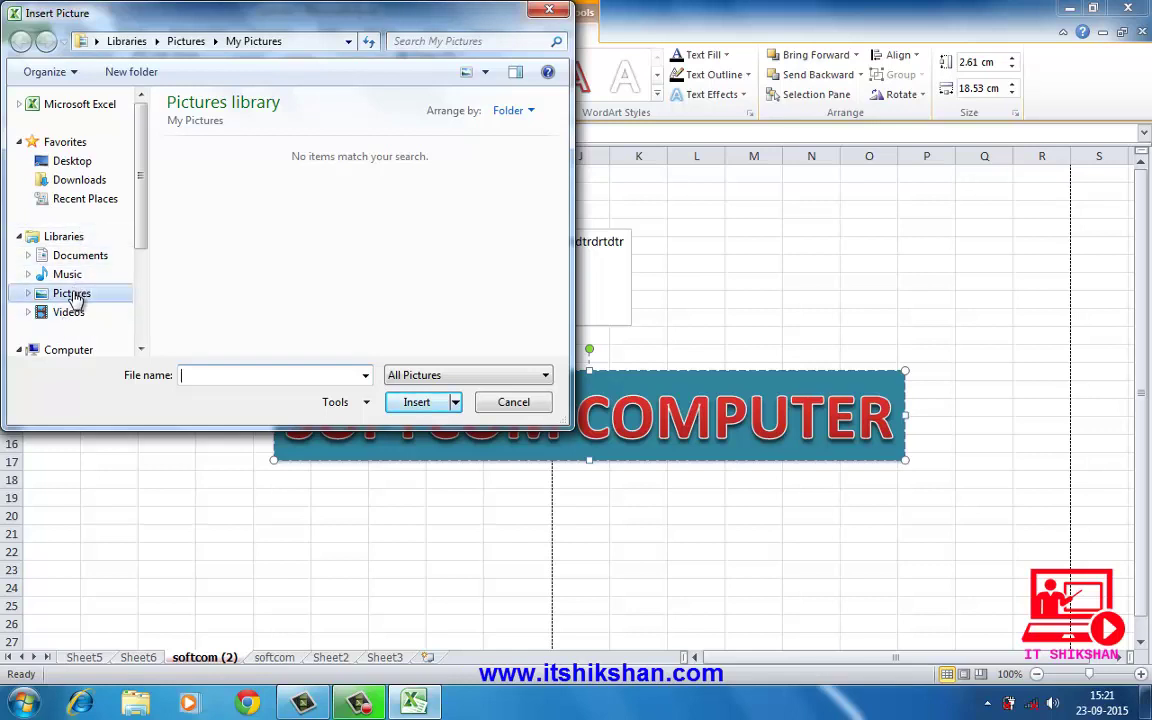
left_click(74, 293)
double_click(207, 217)
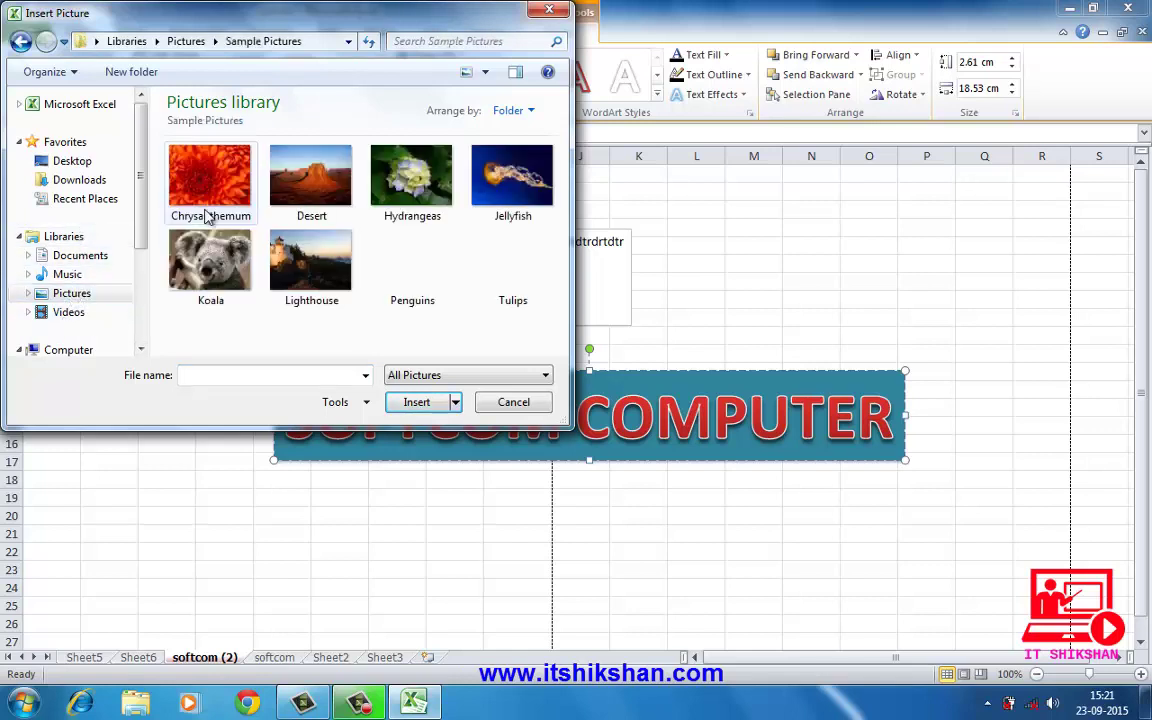
left_click(411, 297)
left_click(417, 403)
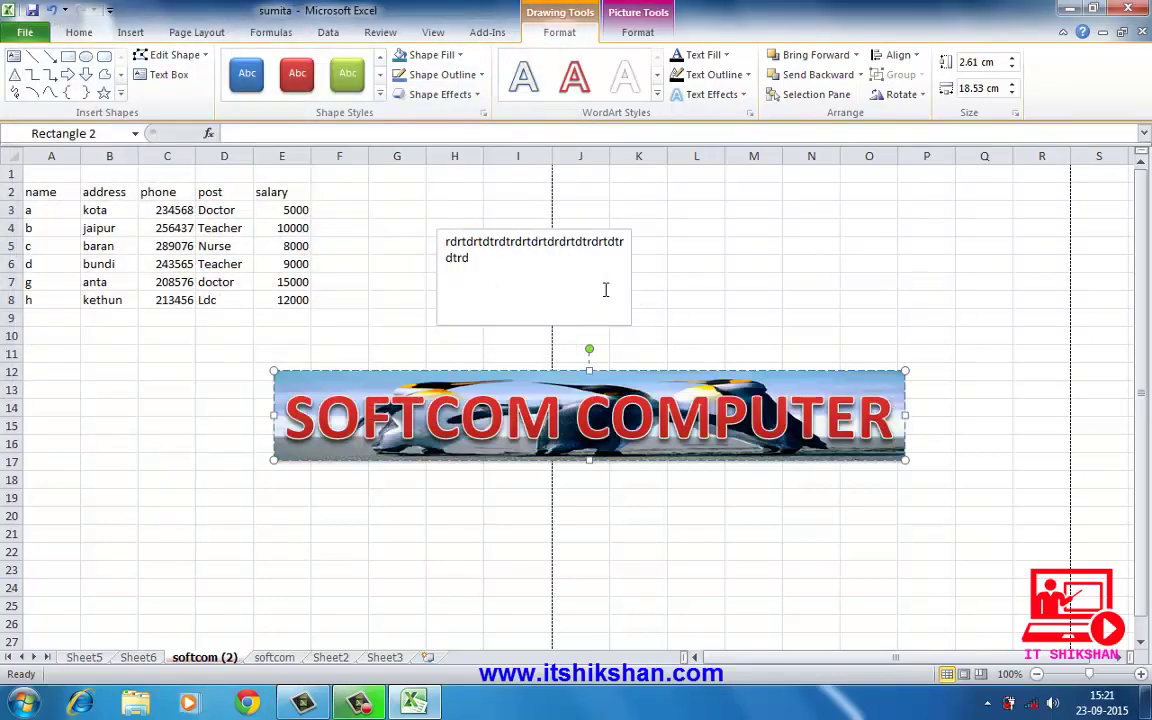
left_click(456, 56)
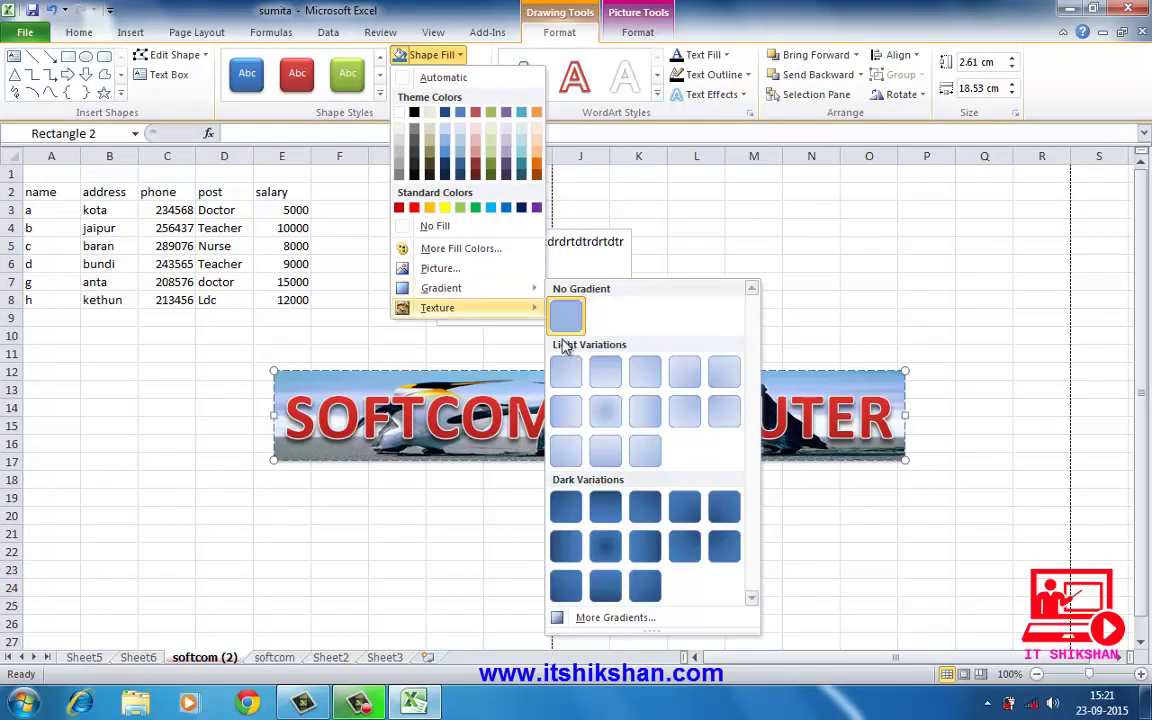
mouse_move(441, 288)
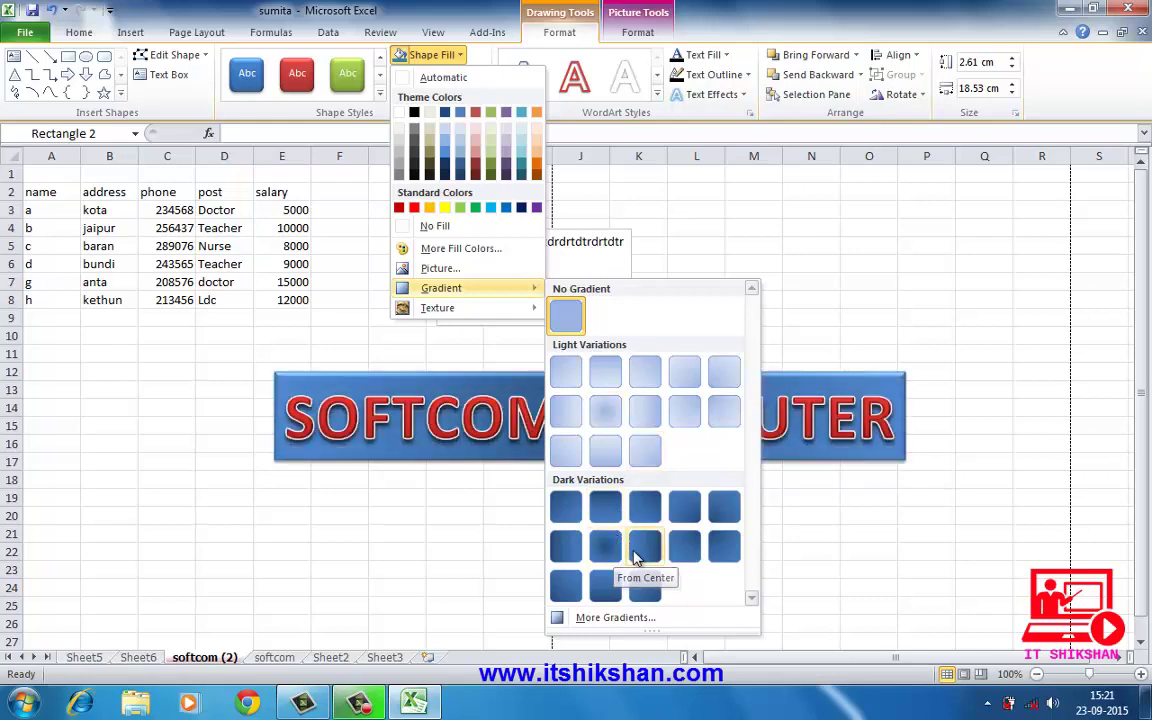
Try a dark blue gradient fill, then give the banner the Paper bag texture instead
left_click(645, 557)
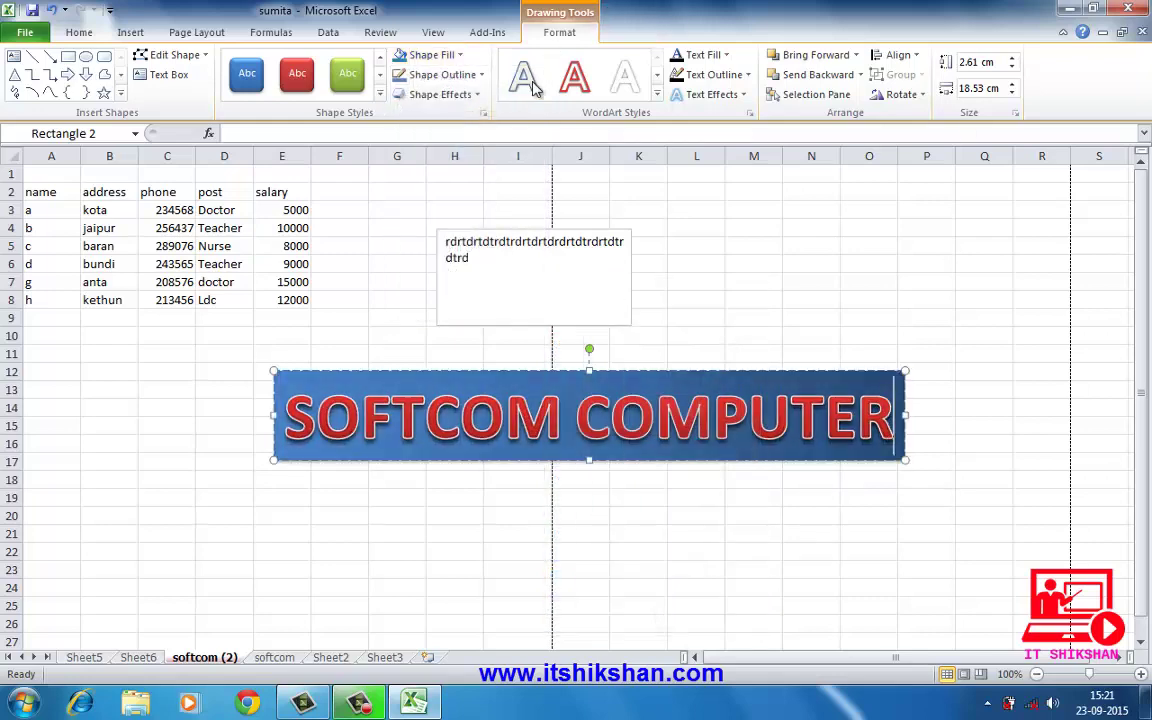
left_click(452, 55)
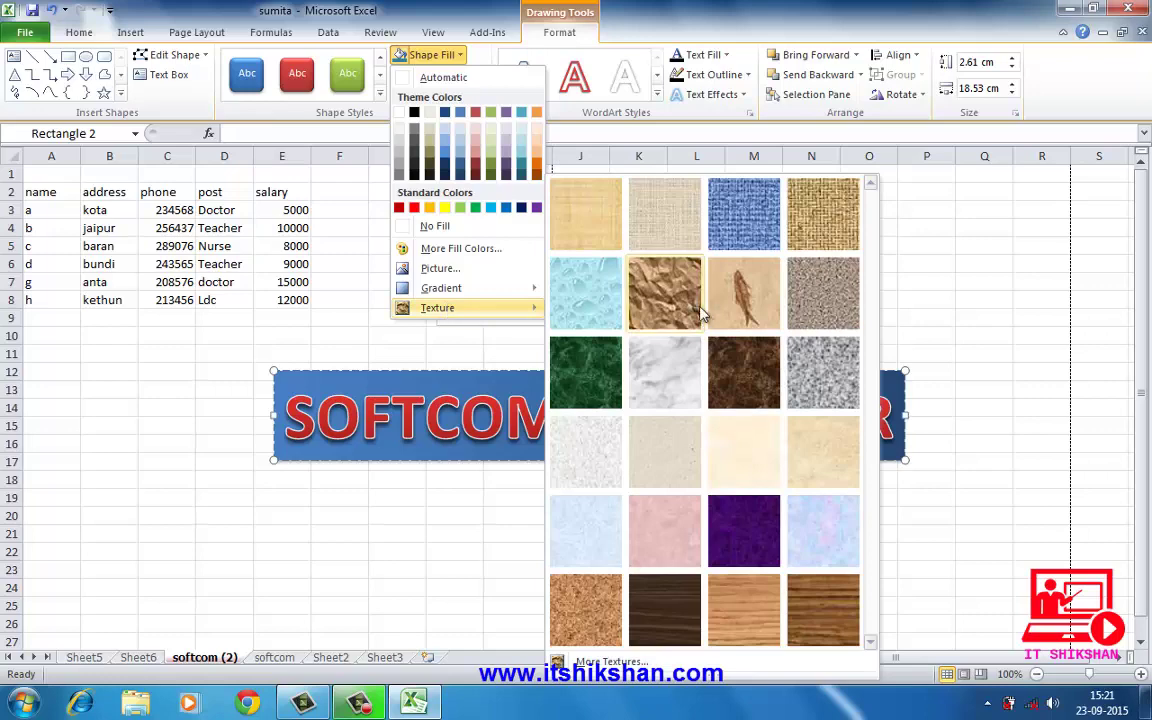
mouse_move(437, 308)
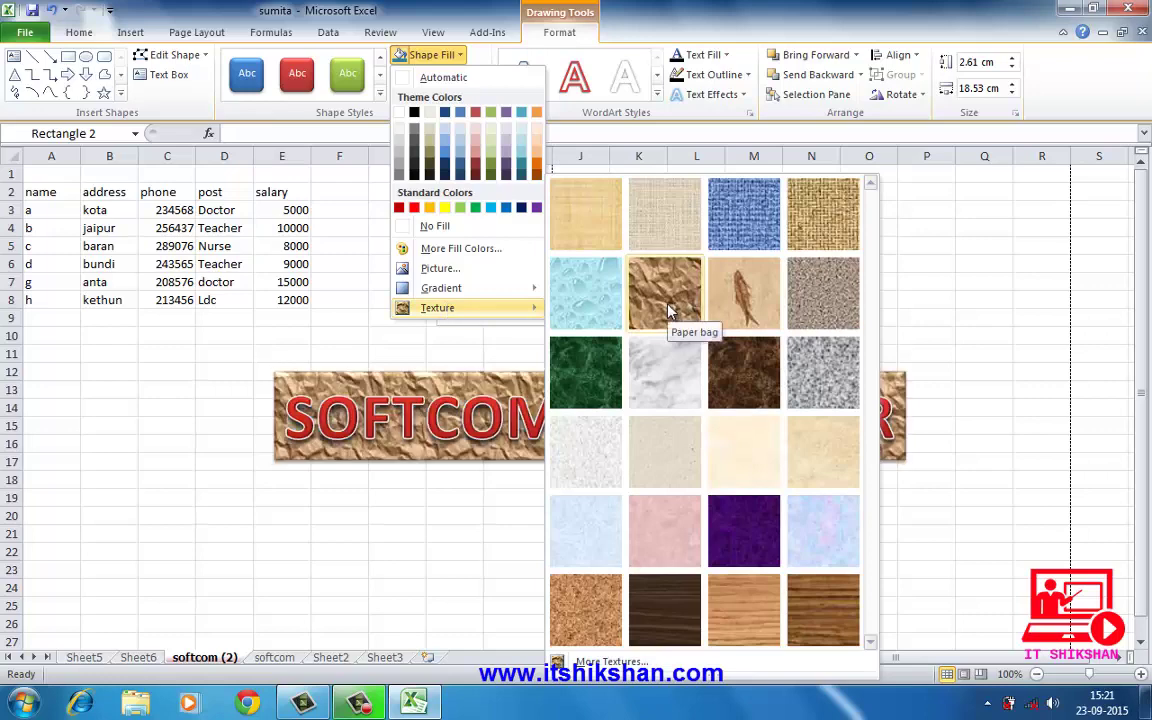
left_click(665, 305)
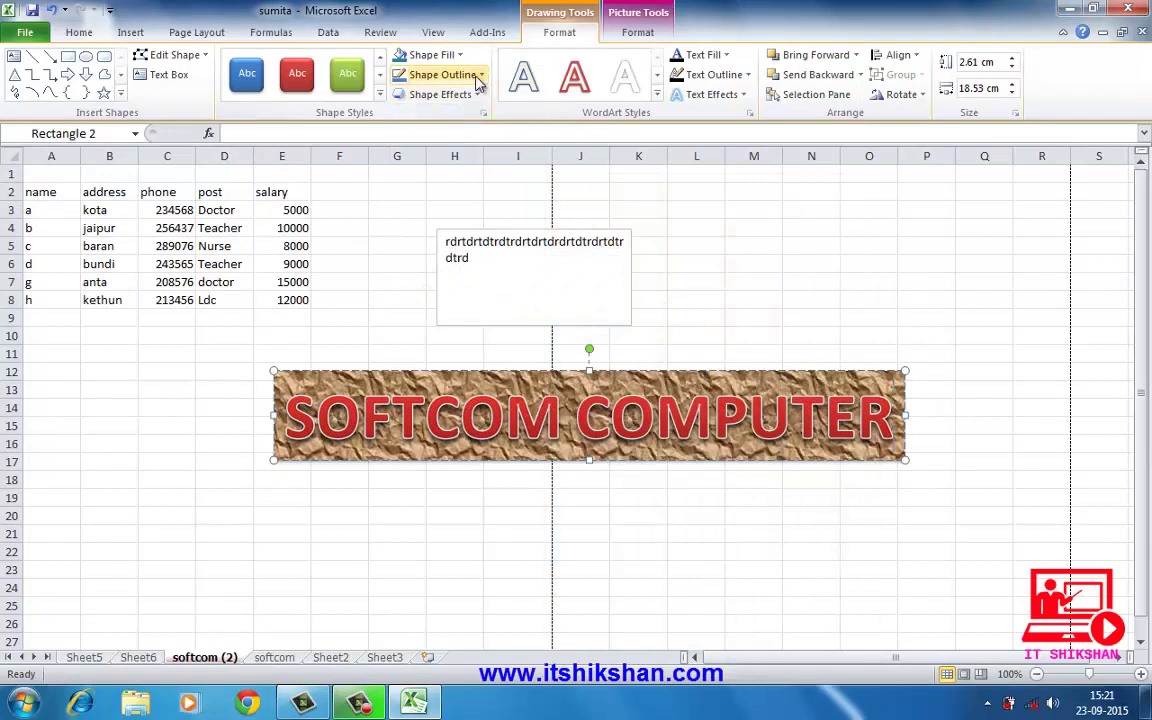
Give the banner outline a 6 pt weight, a green theme colour and a dashed style
left_click(479, 76)
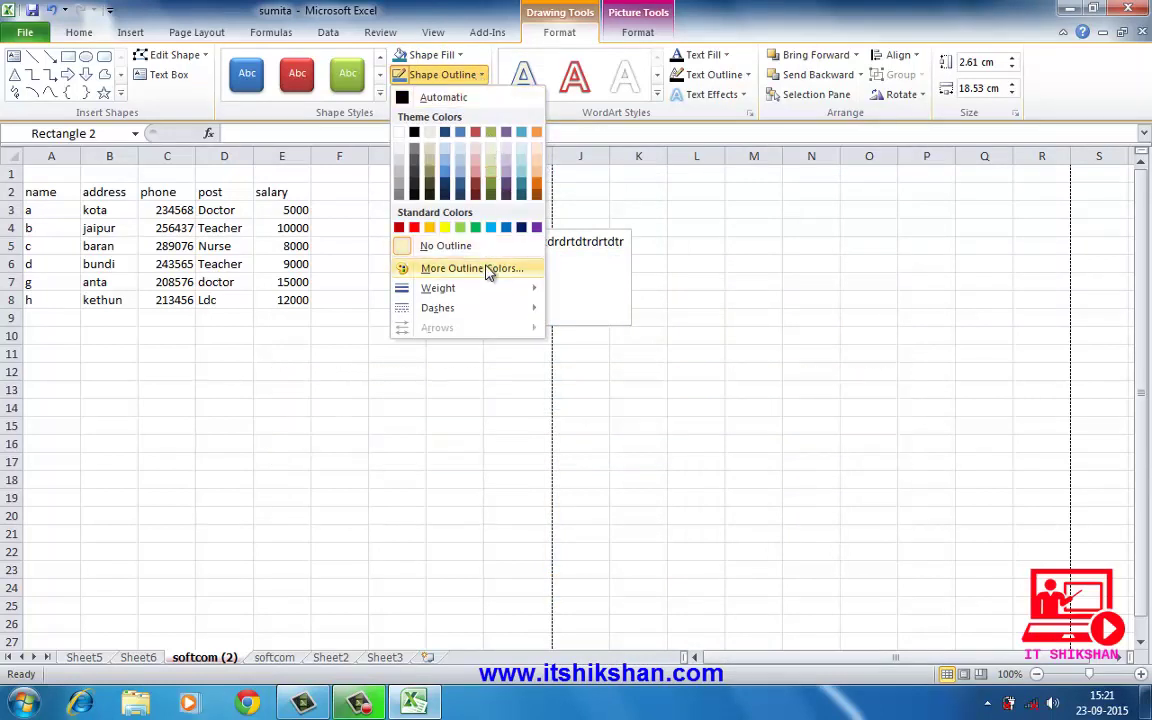
mouse_move(438, 288)
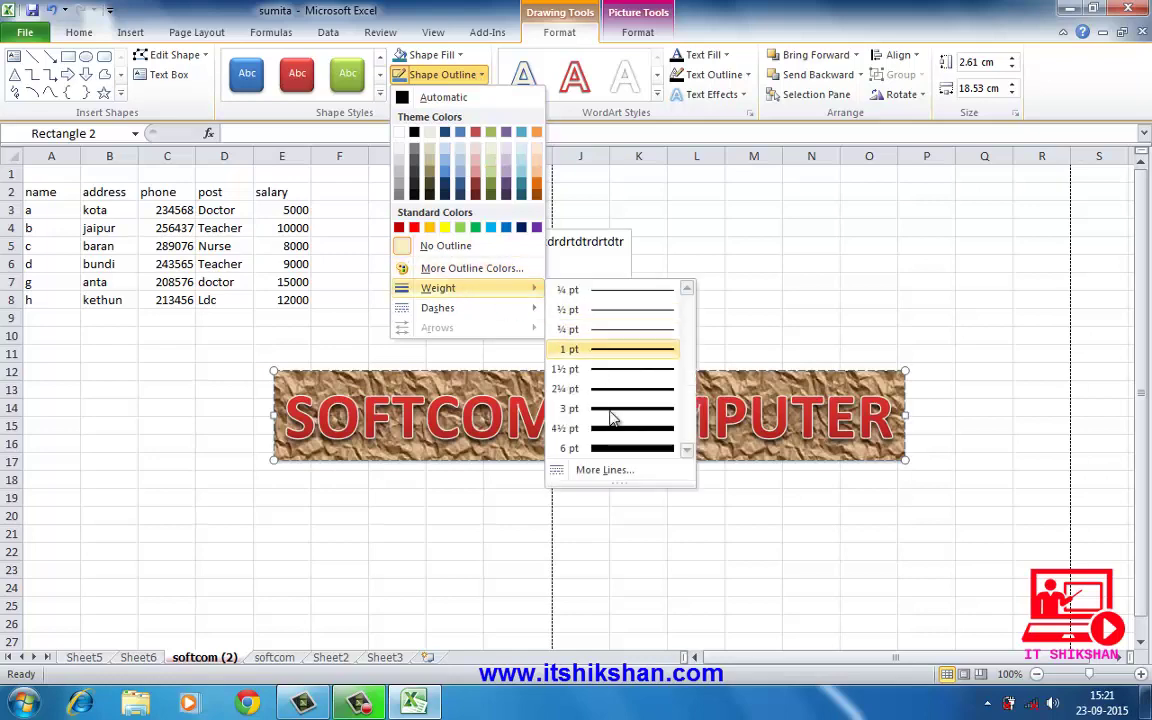
left_click(615, 448)
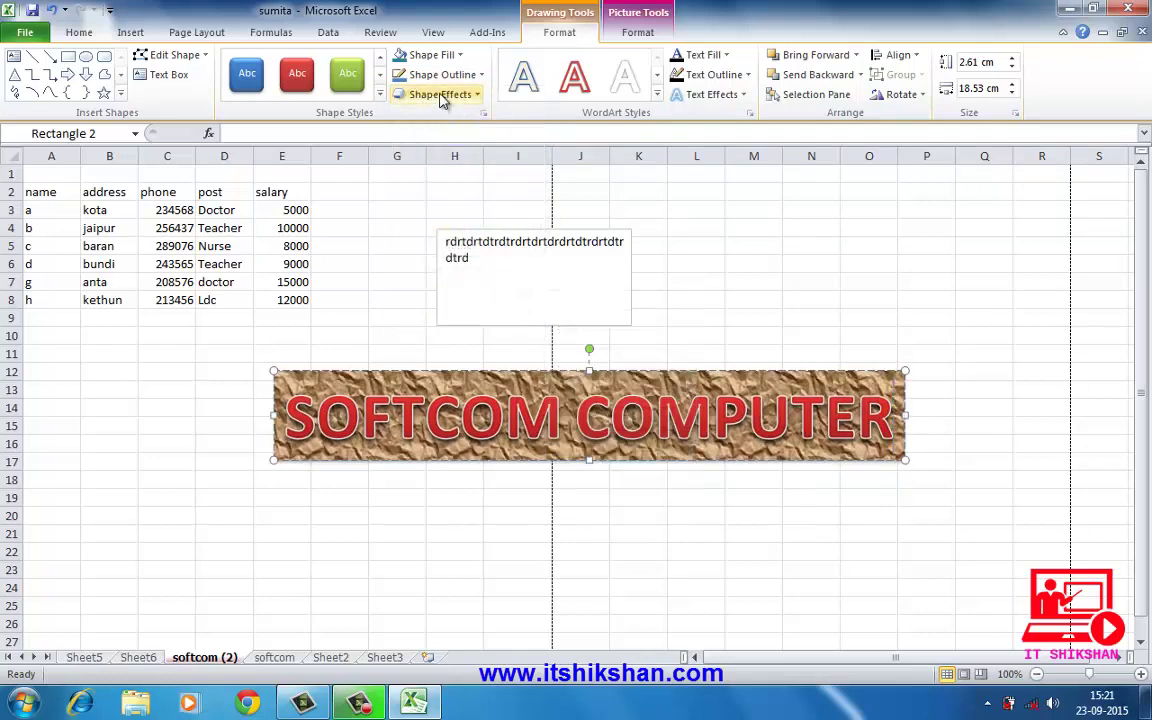
left_click(443, 74)
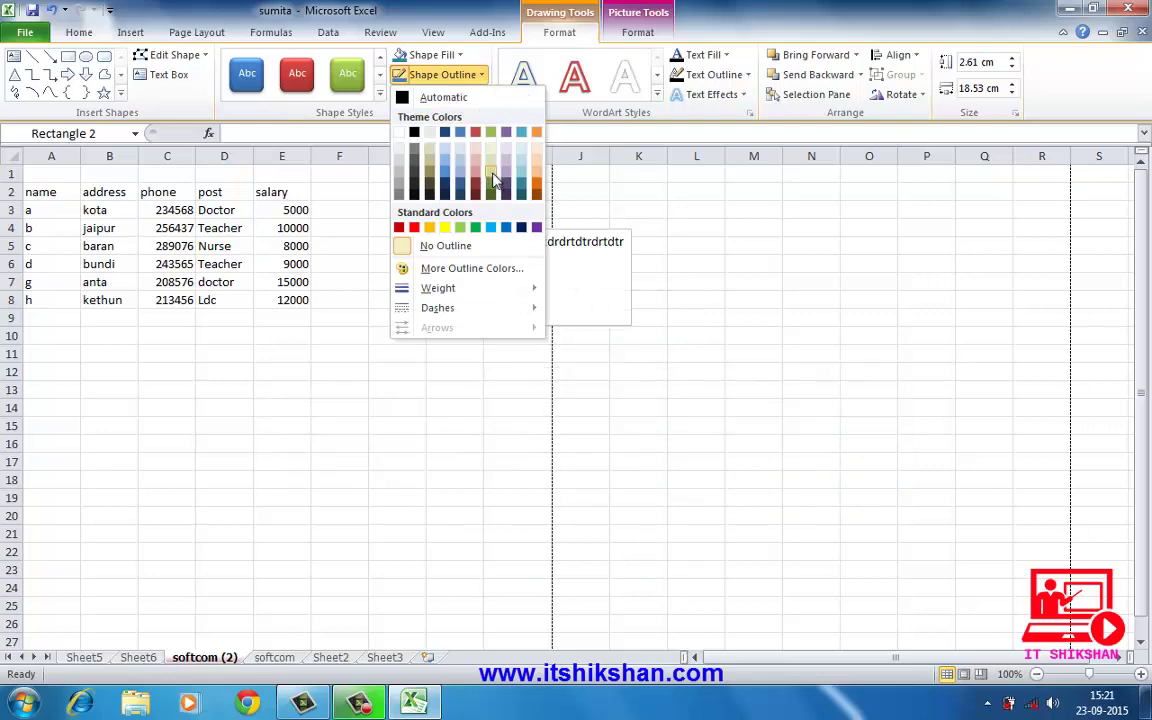
left_click(446, 166)
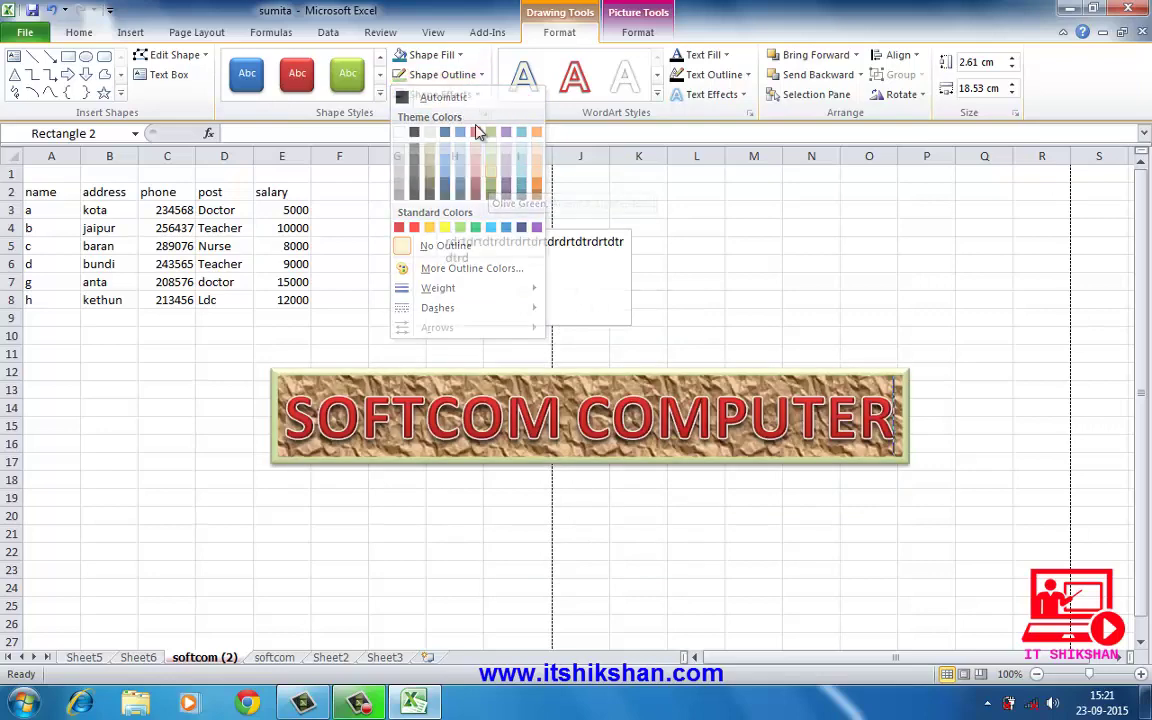
left_click(443, 74)
mouse_move(437, 307)
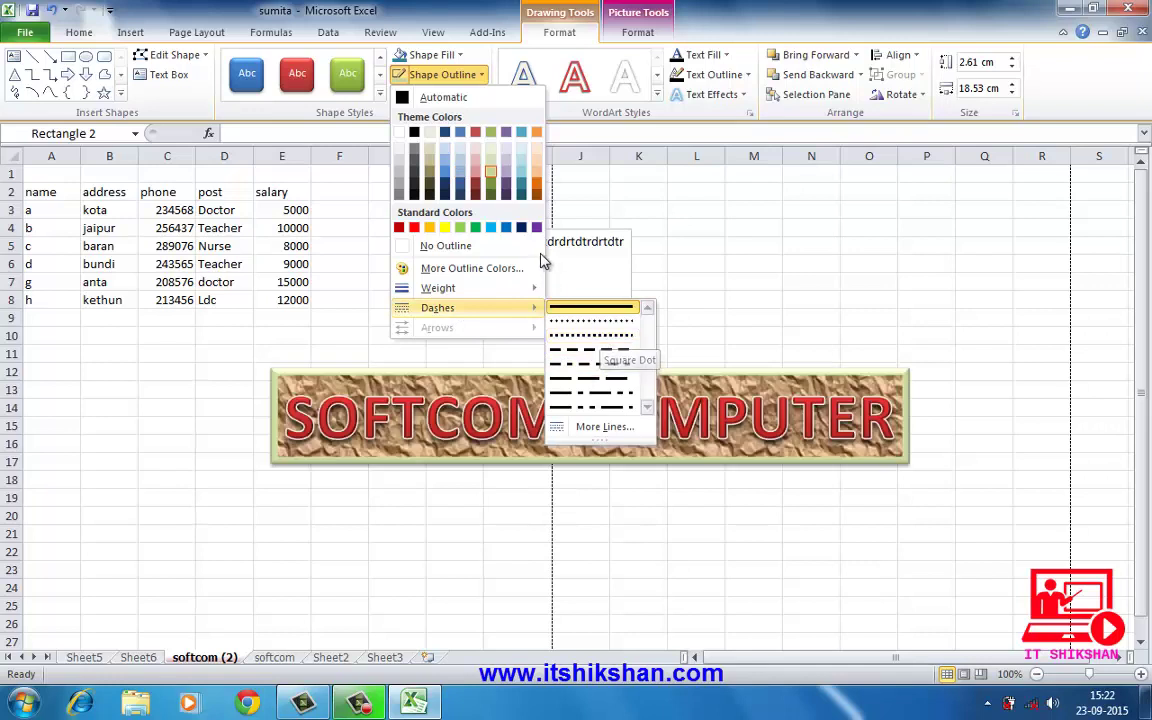
left_click(595, 321)
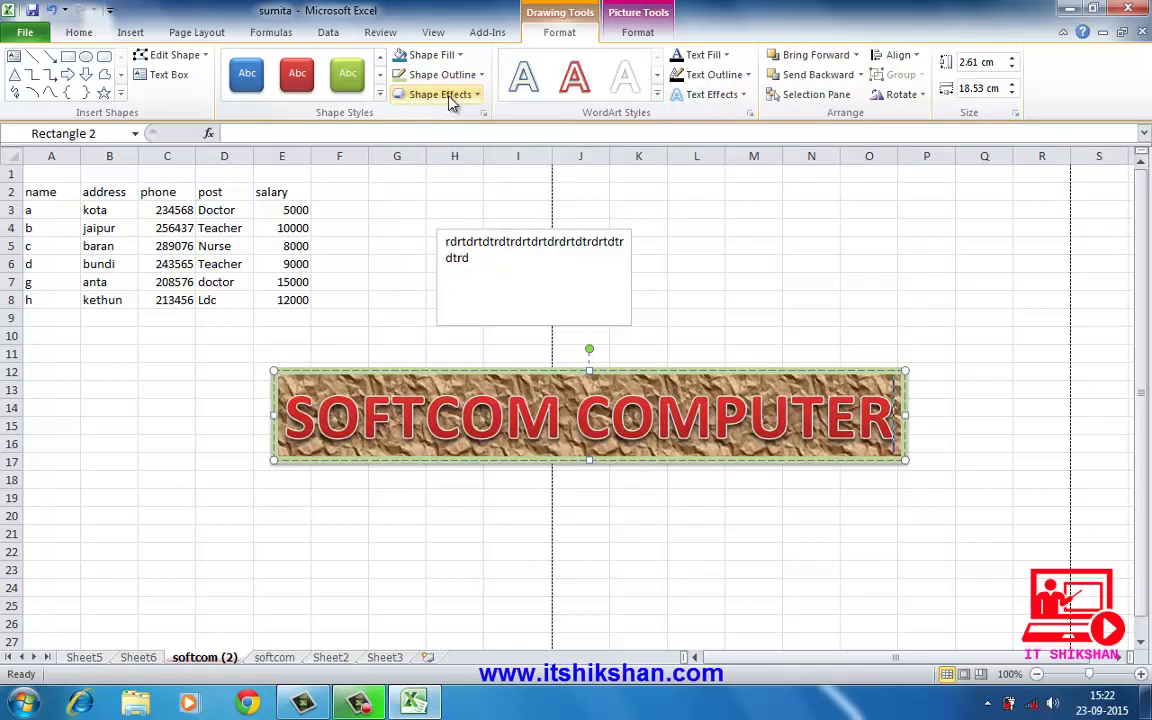
left_click(455, 96)
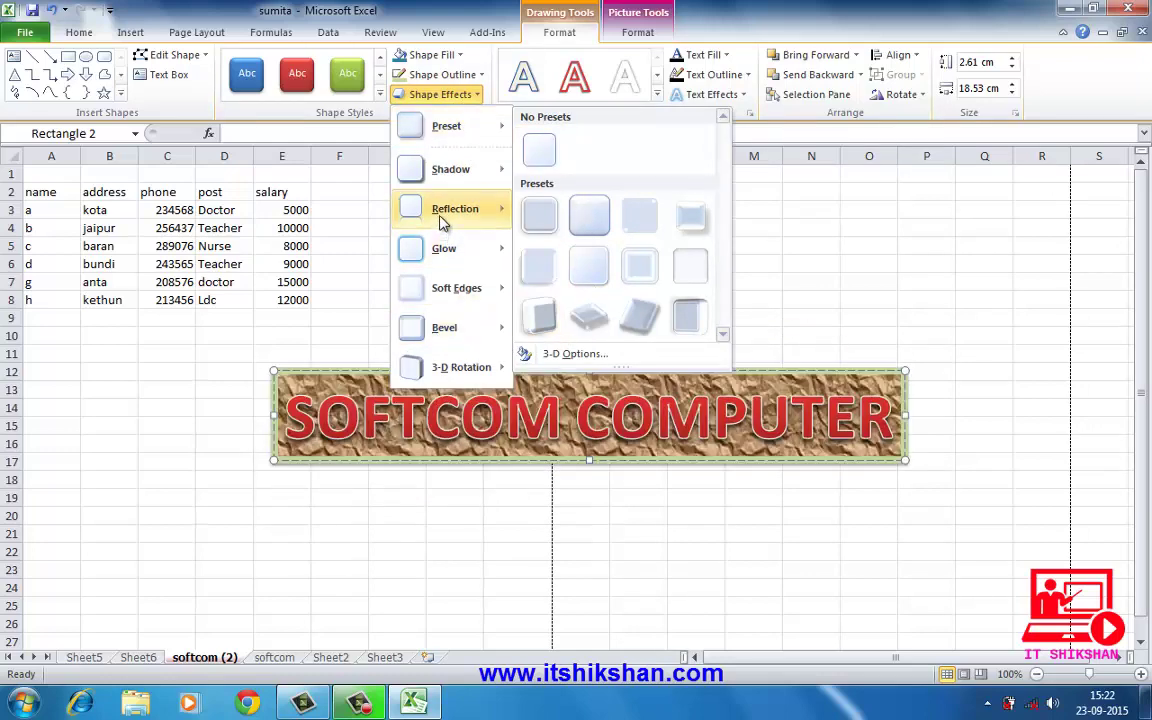
mouse_move(450, 169)
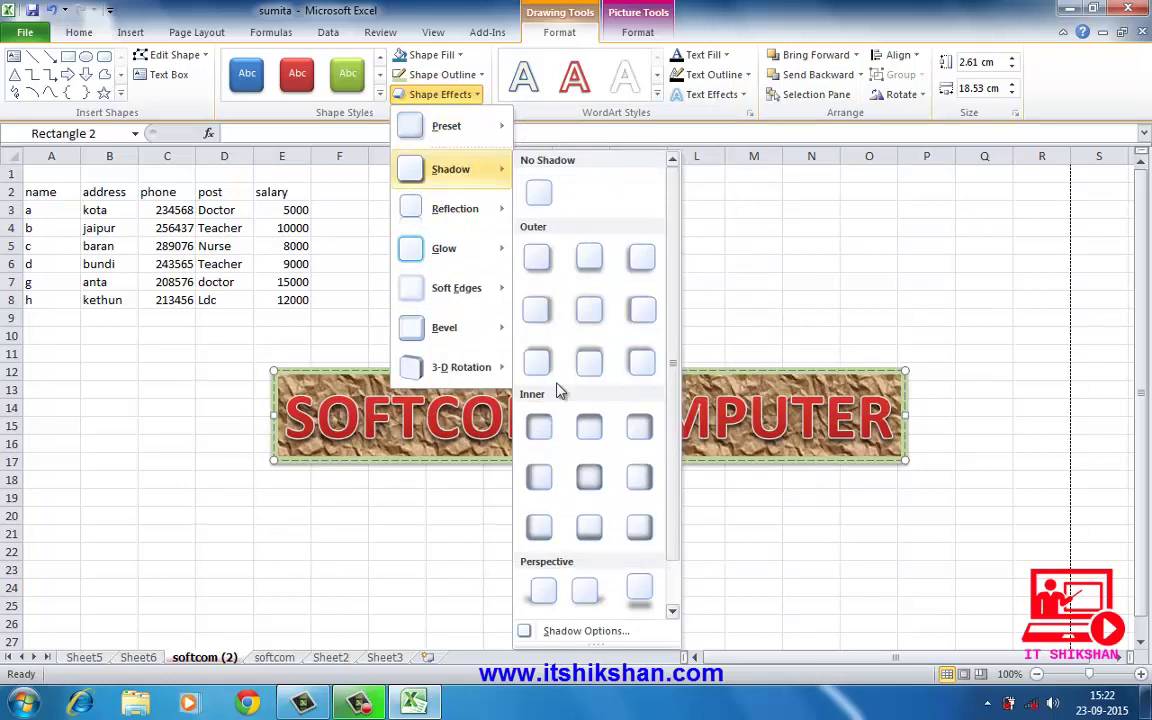
left_click(784, 220)
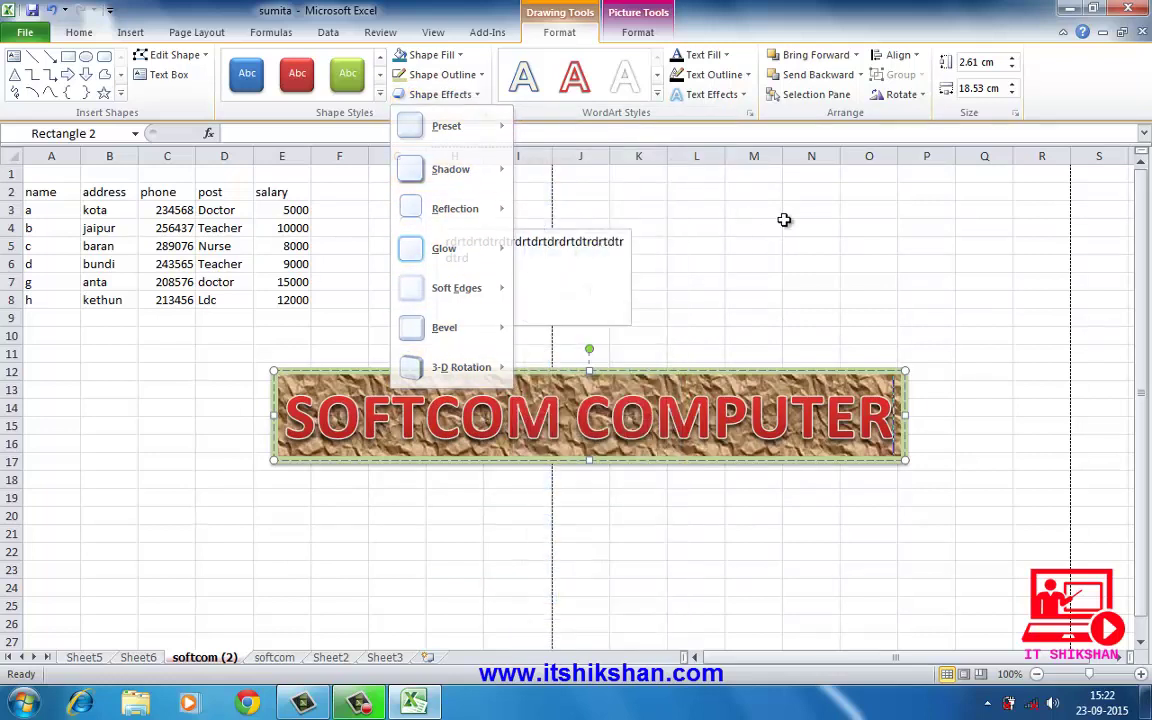
left_click(726, 55)
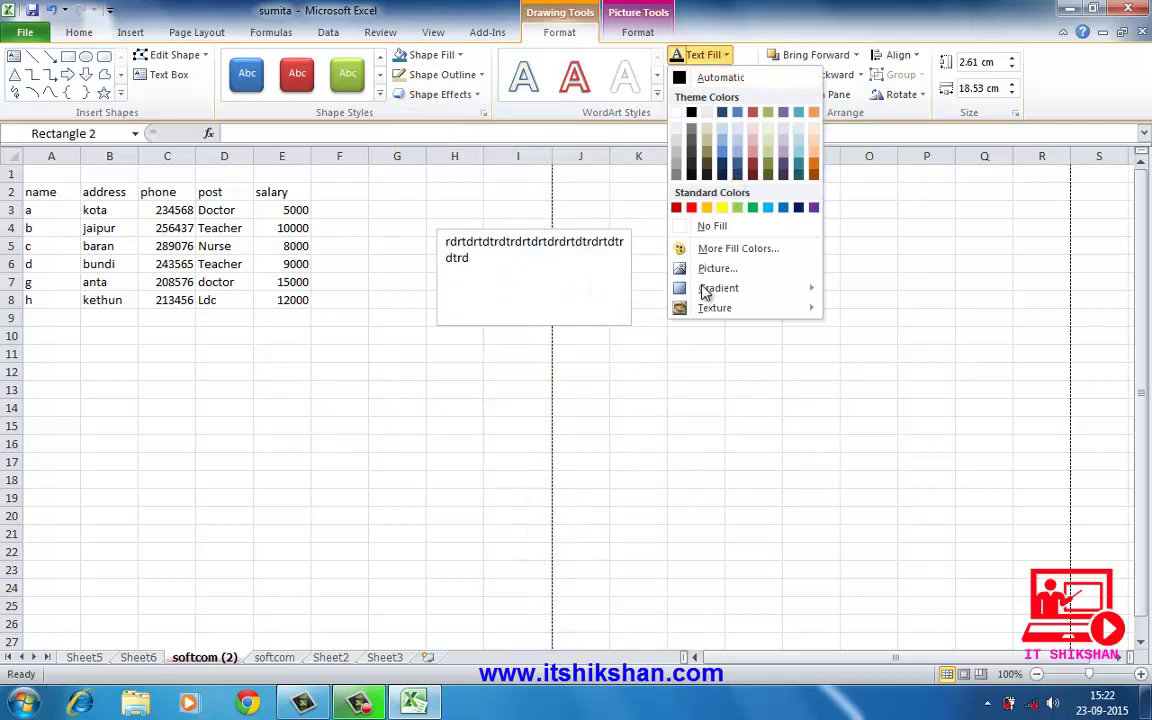
left_click(873, 312)
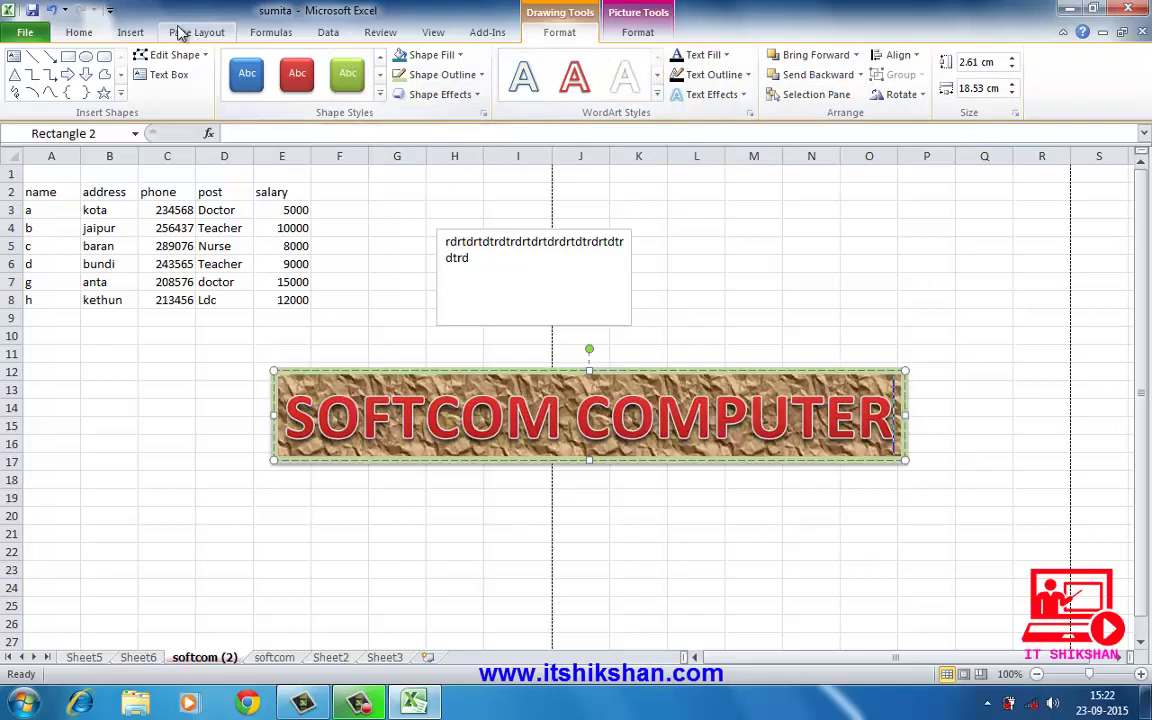
Scroll below the banner and enter GDGFDGFDGFFD in cell A21
left_click(130, 32)
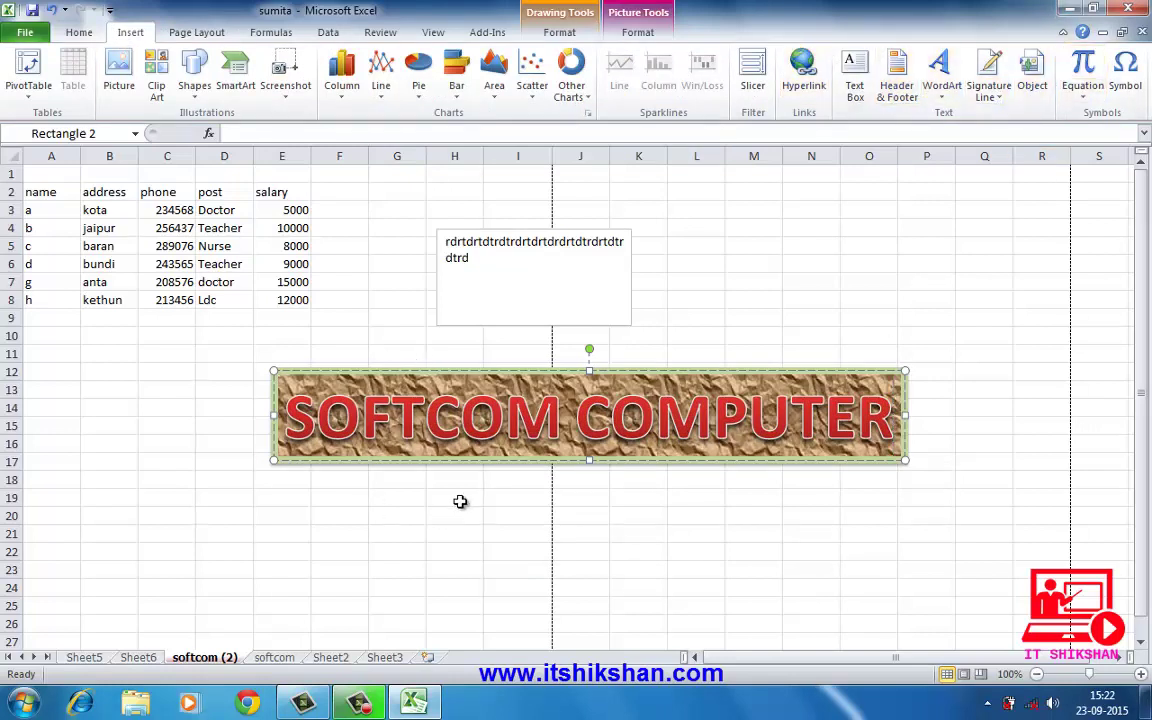
scroll(460, 501, "down", 3)
scroll(391, 381, "down", 1)
left_click(382, 369)
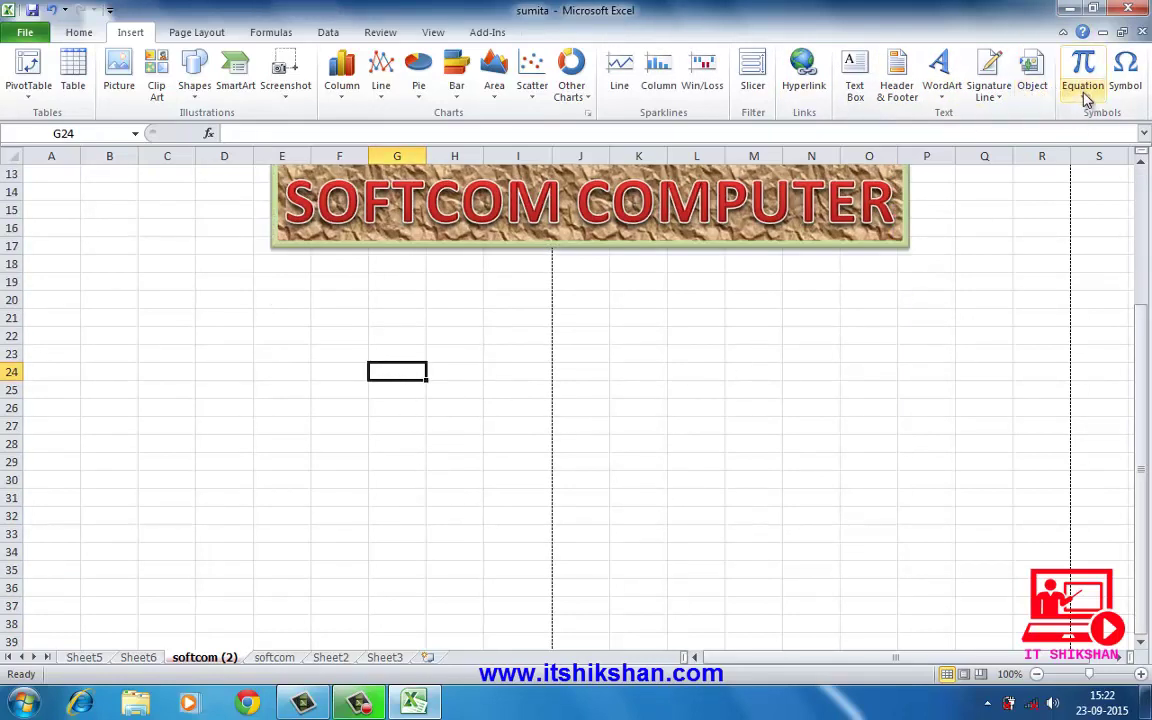
left_click(51, 319)
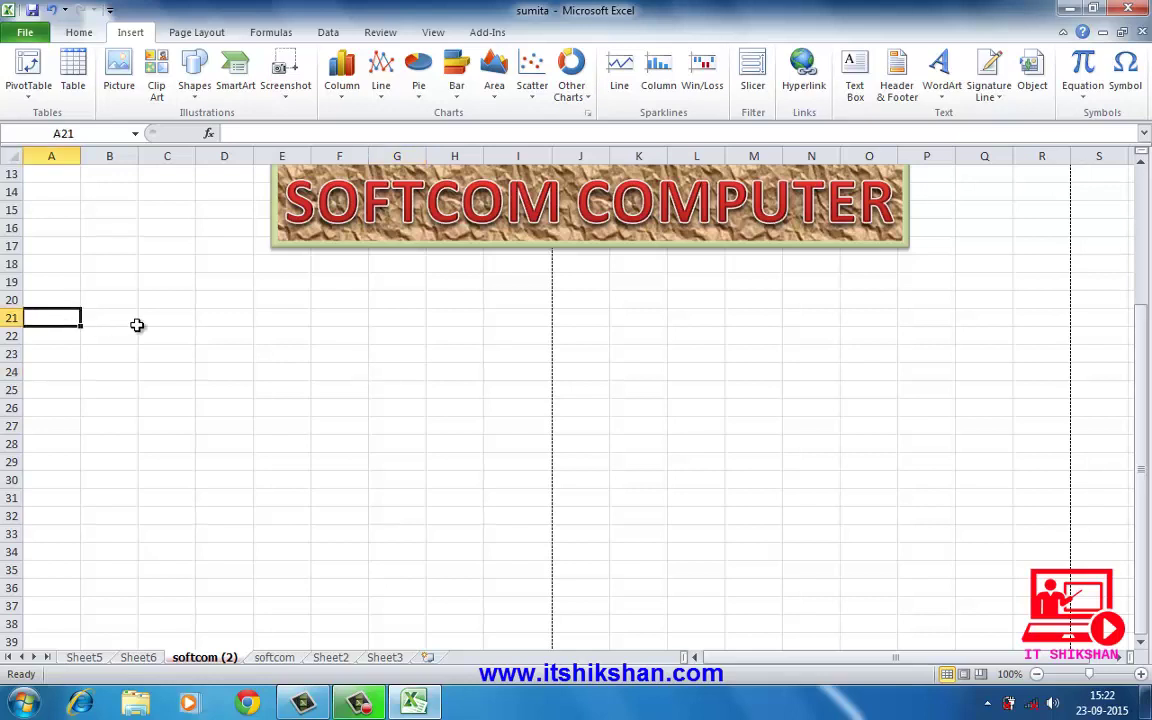
type("GD")
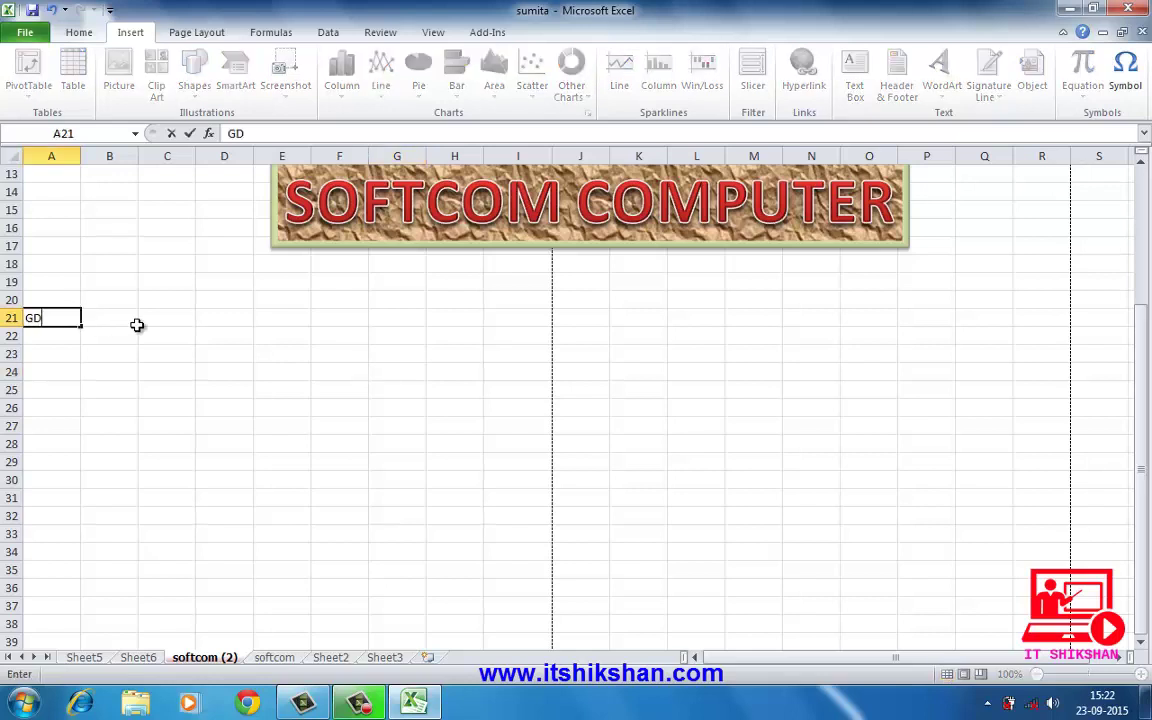
type("GFDGFDGFFD")
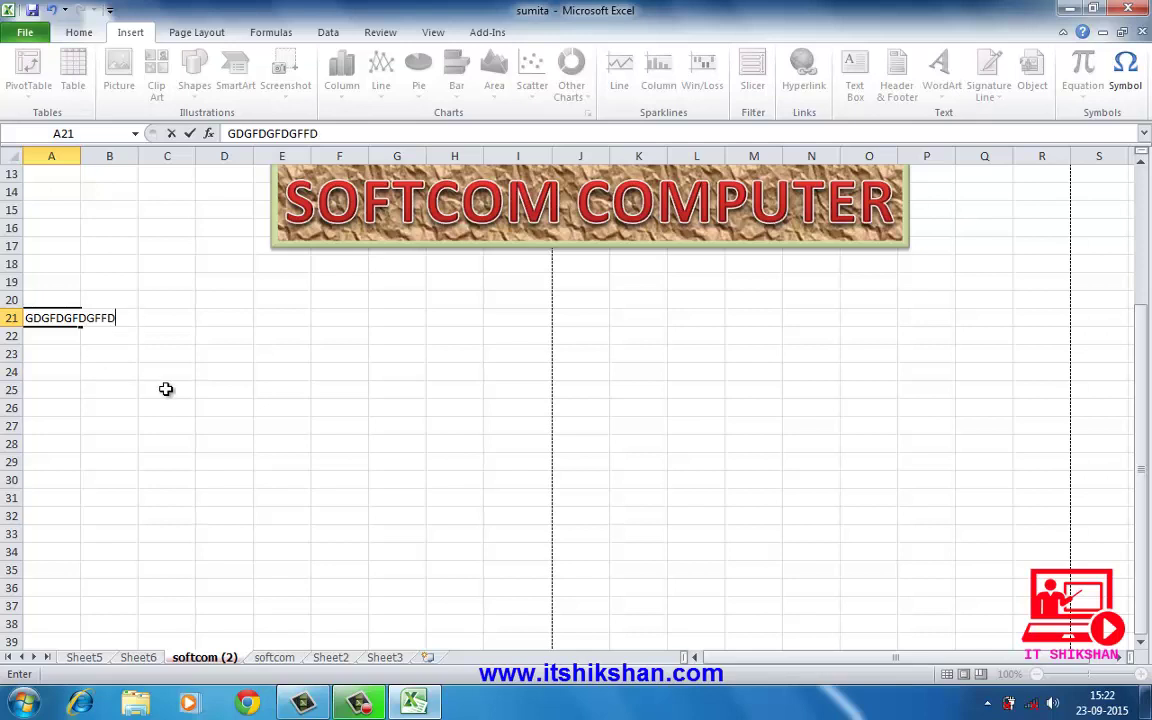
left_click(165, 390)
Replace A21 with YTEDTR, enter FDTRDTR in B21, and bring up the equations gallery
left_click(61, 318)
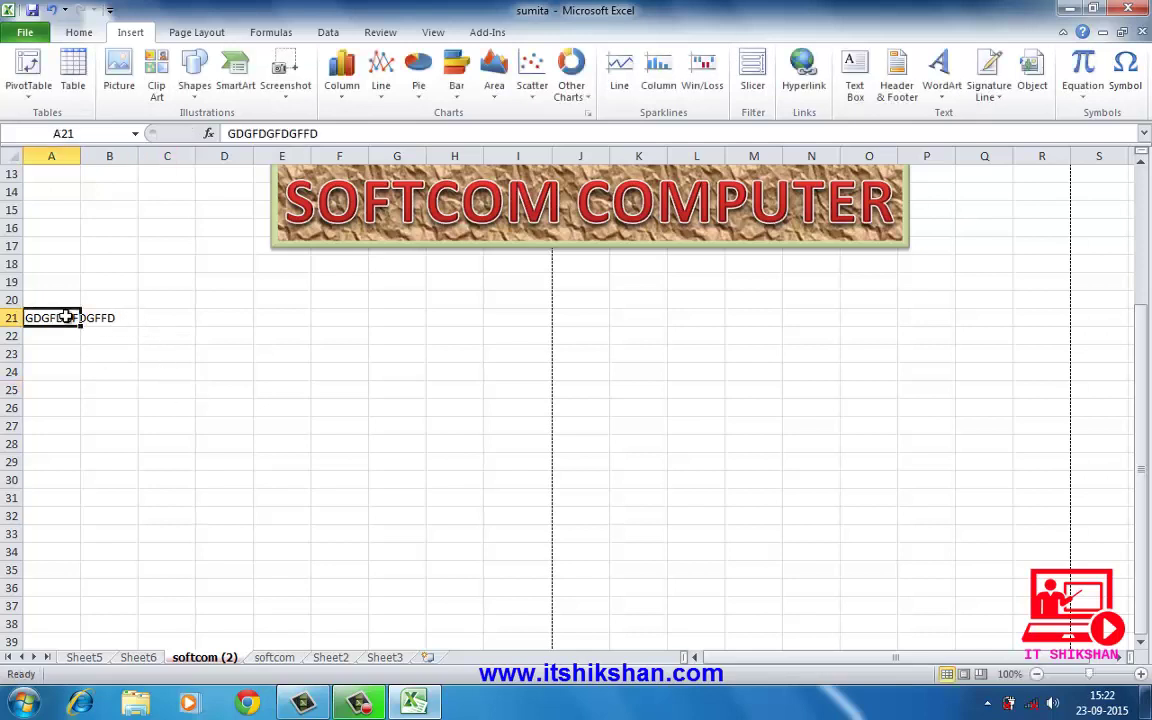
key("Delete")
type("YTEDTR")
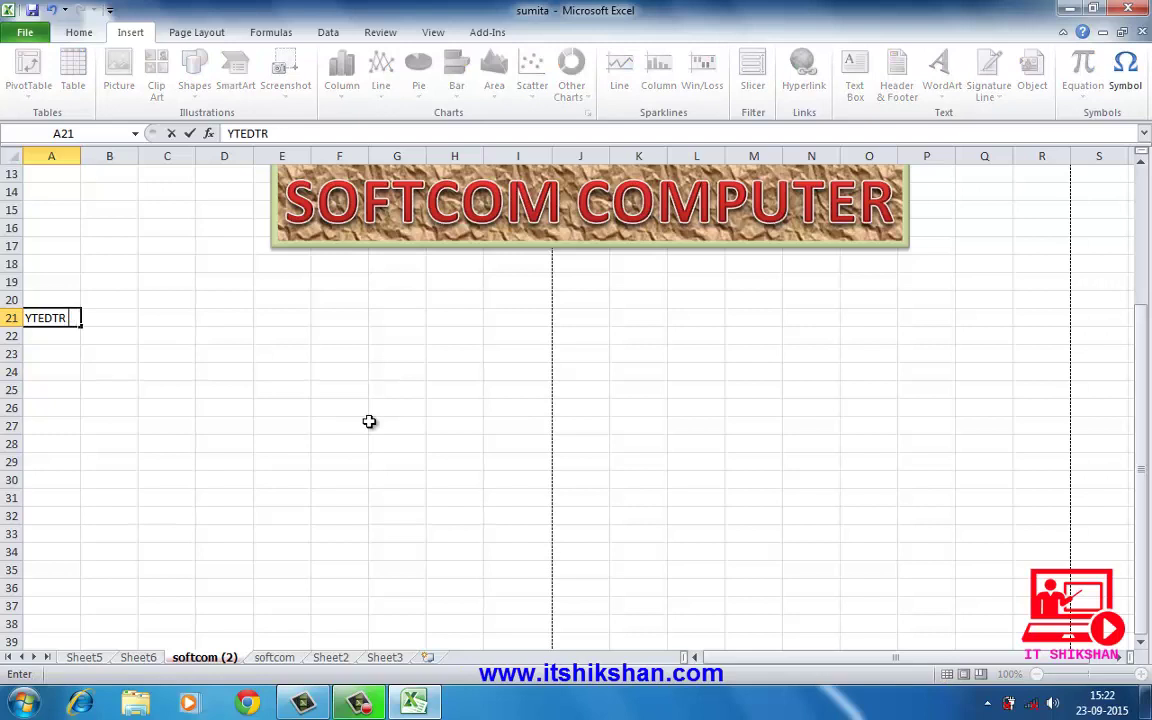
key("Tab")
type("FDTRDTR")
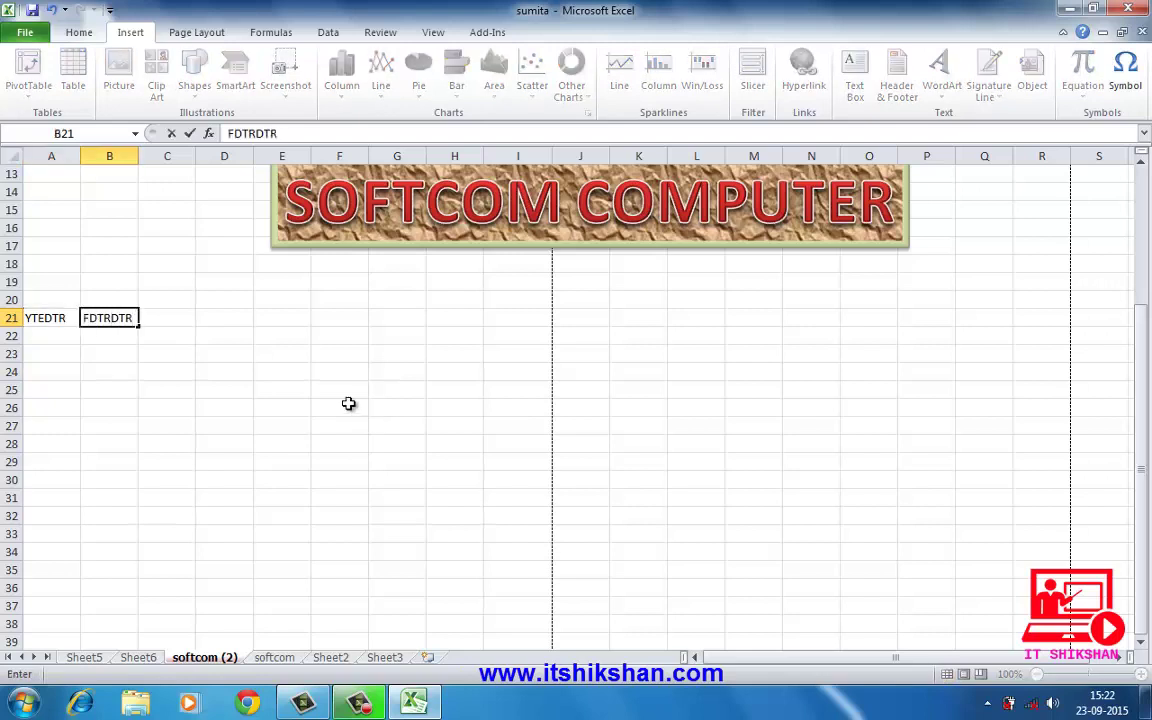
left_click(155, 318)
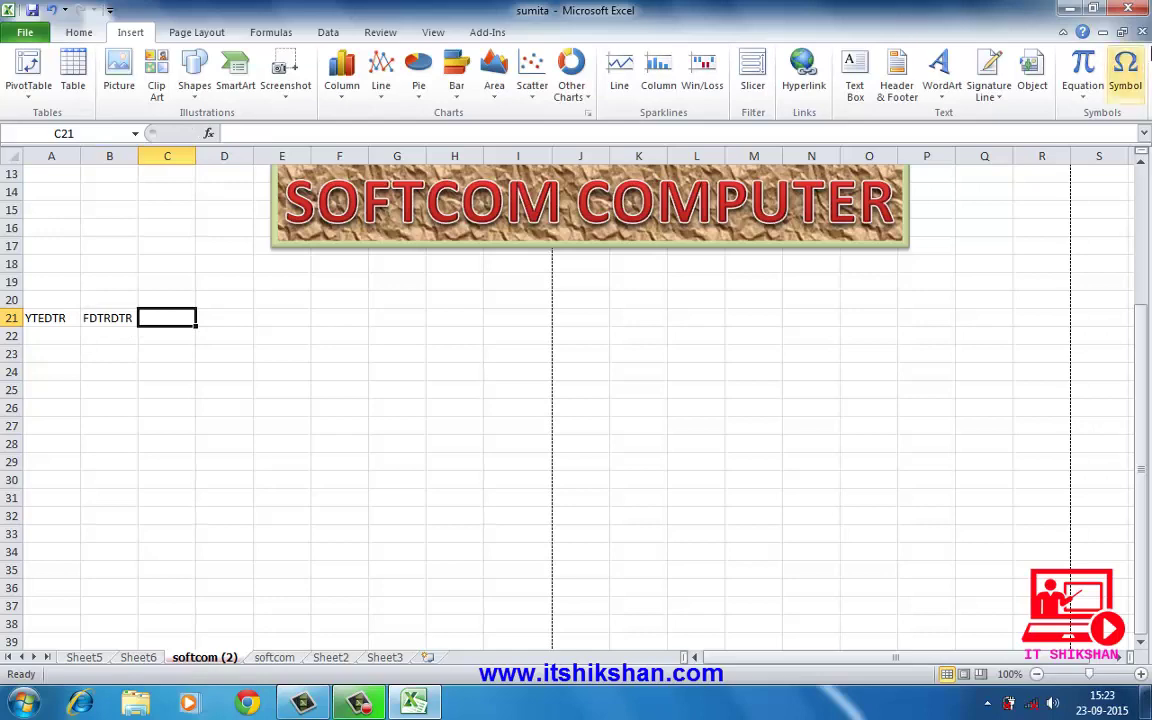
left_click(1083, 88)
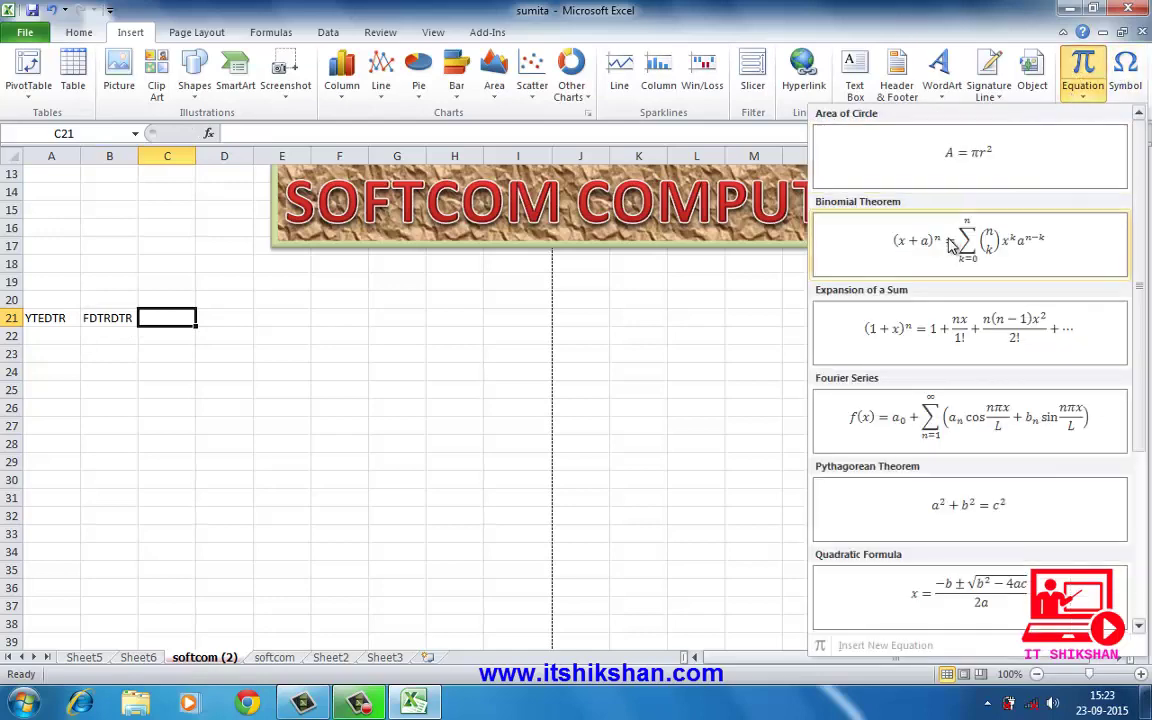
Insert a new equation containing a stacked fraction of 70 over 0
left_click(1080, 70)
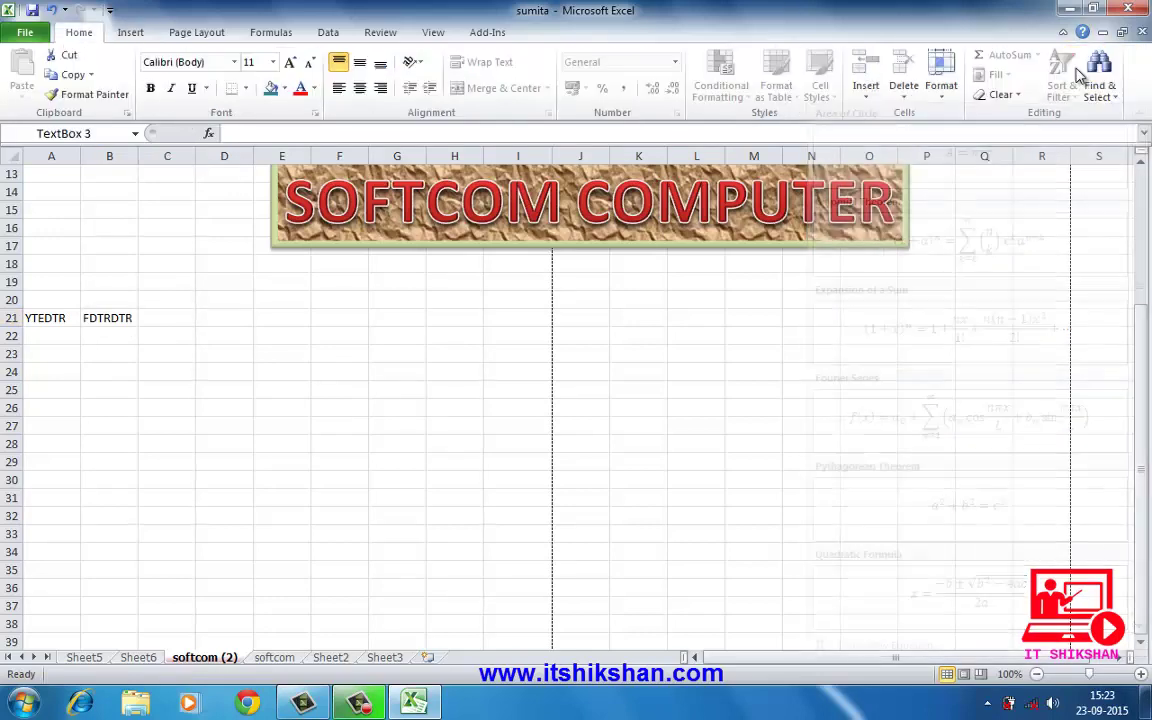
left_click(131, 33)
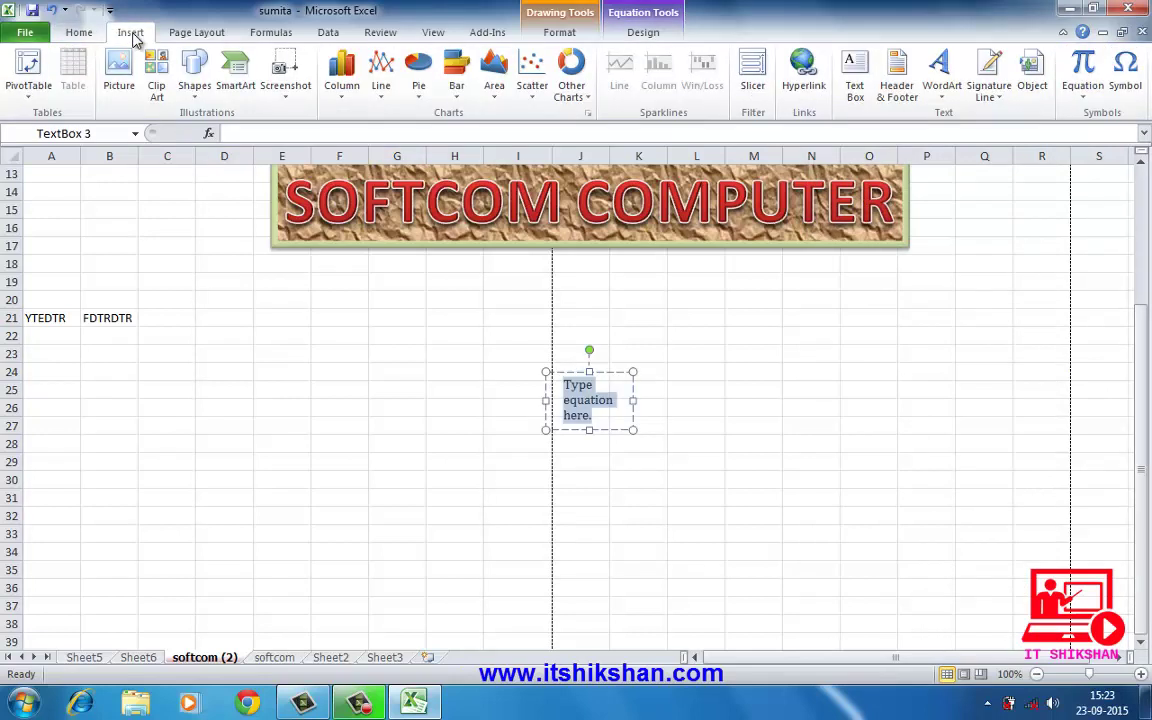
left_click(1080, 80)
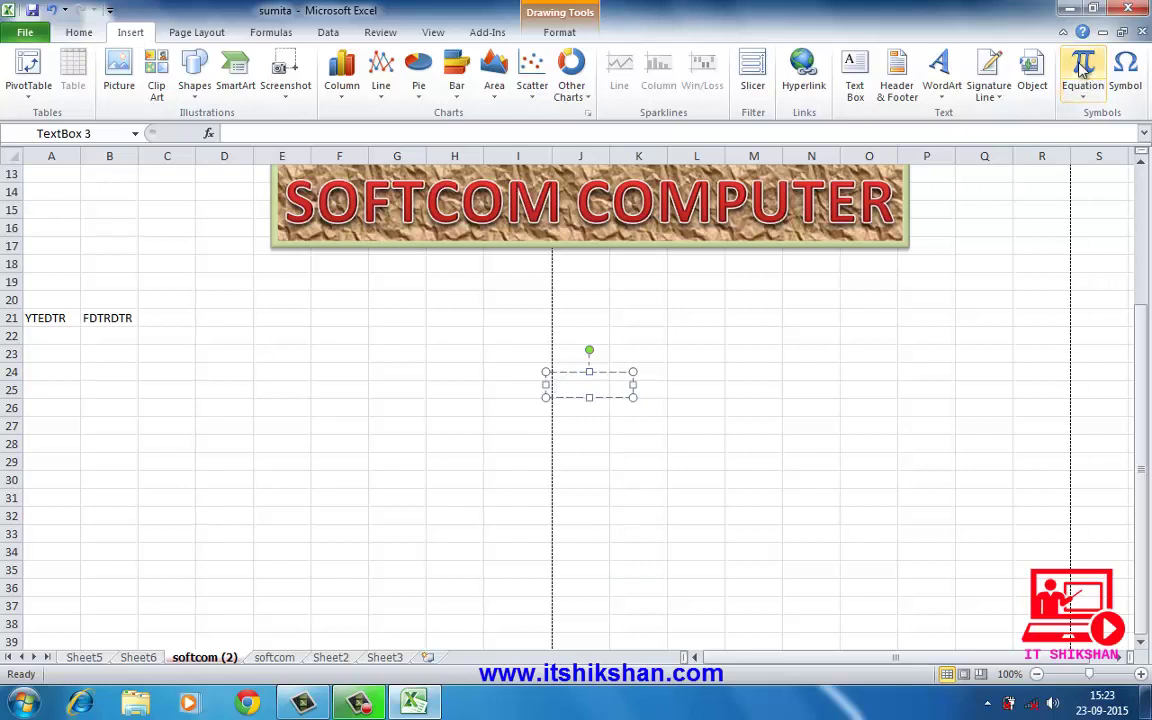
left_click(1082, 68)
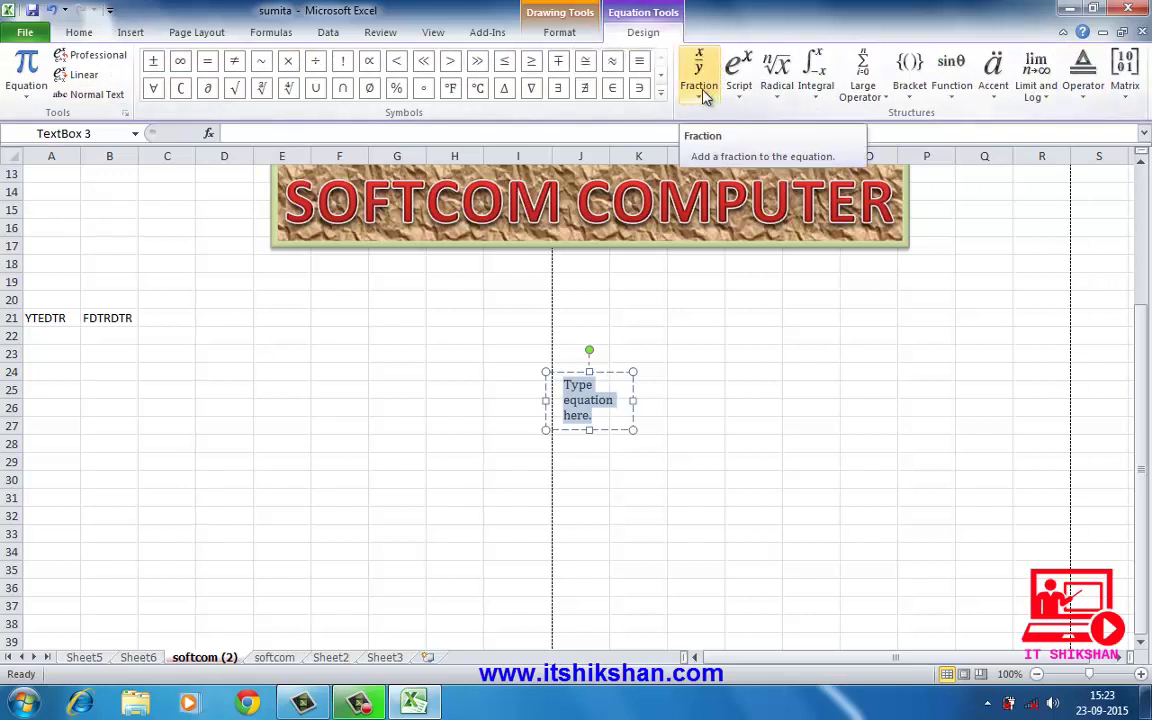
left_click(703, 90)
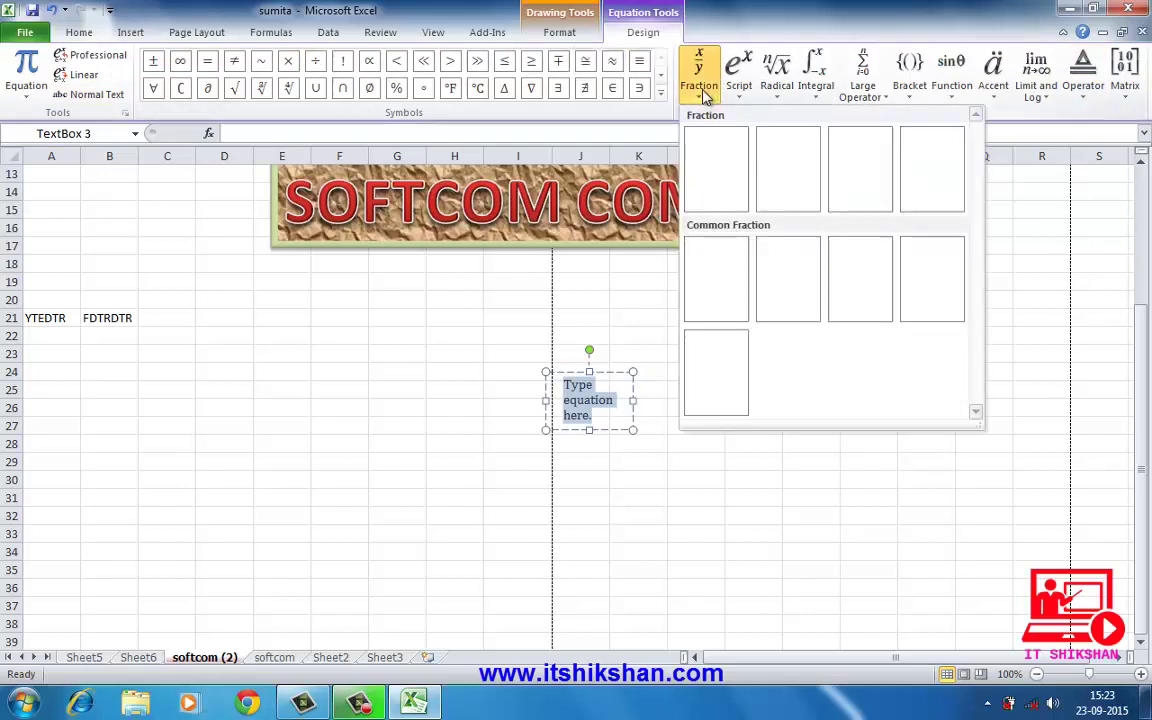
left_click(719, 175)
type("70")
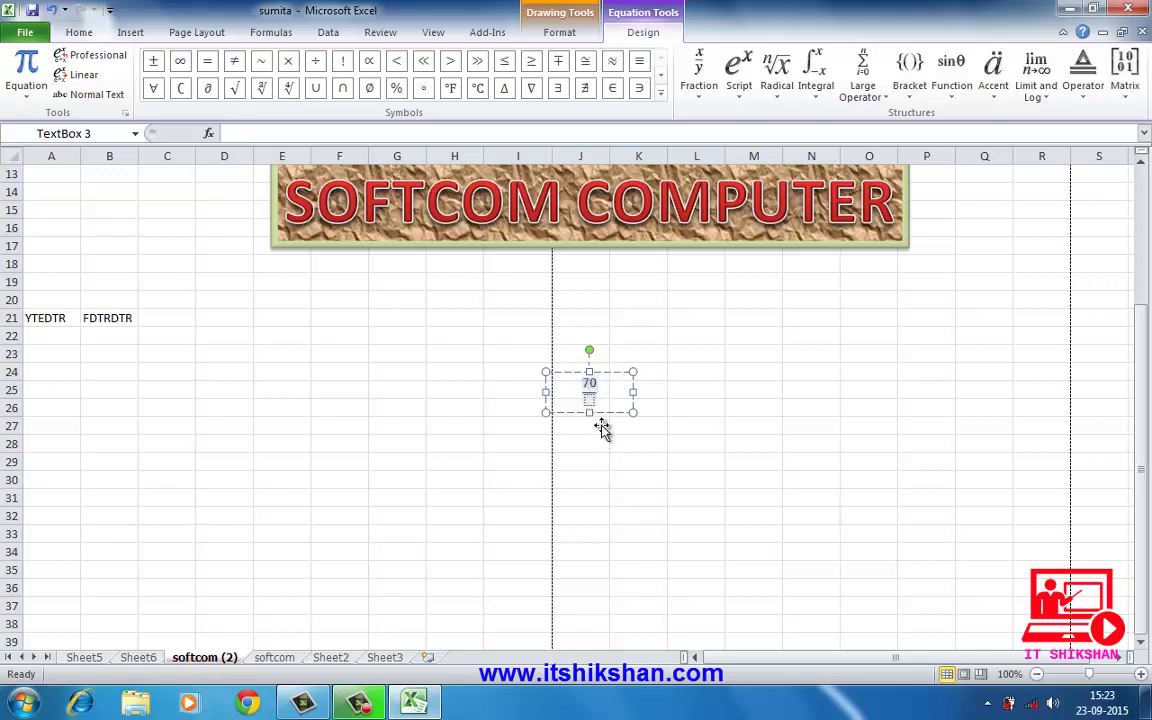
left_click(589, 399)
type("0")
left_click(638, 397)
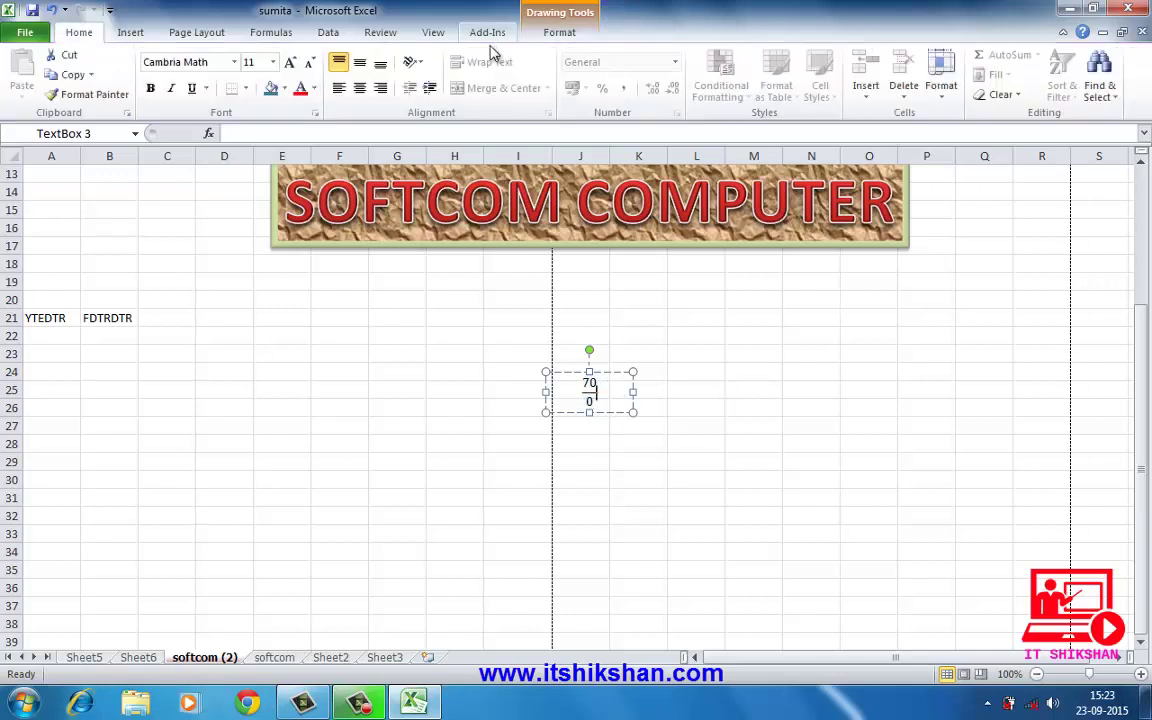
Look through the Format, View and Add-ins tabs, then deselect the equation box
left_click(558, 34)
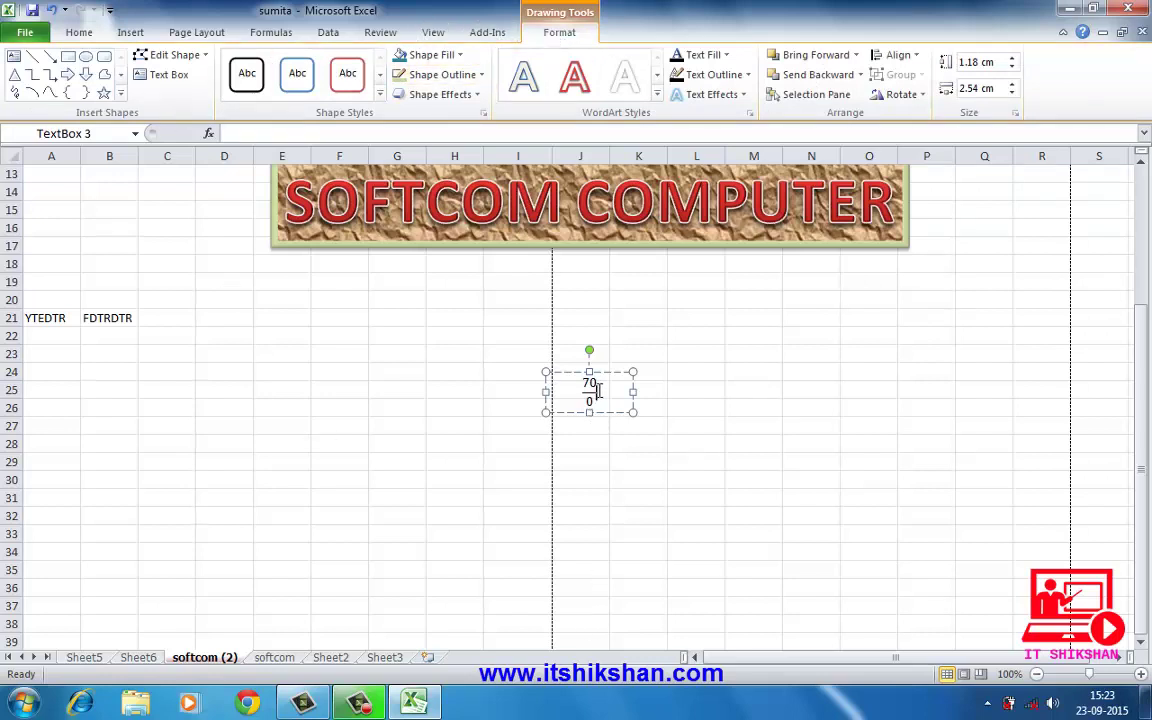
left_click(433, 32)
left_click(490, 34)
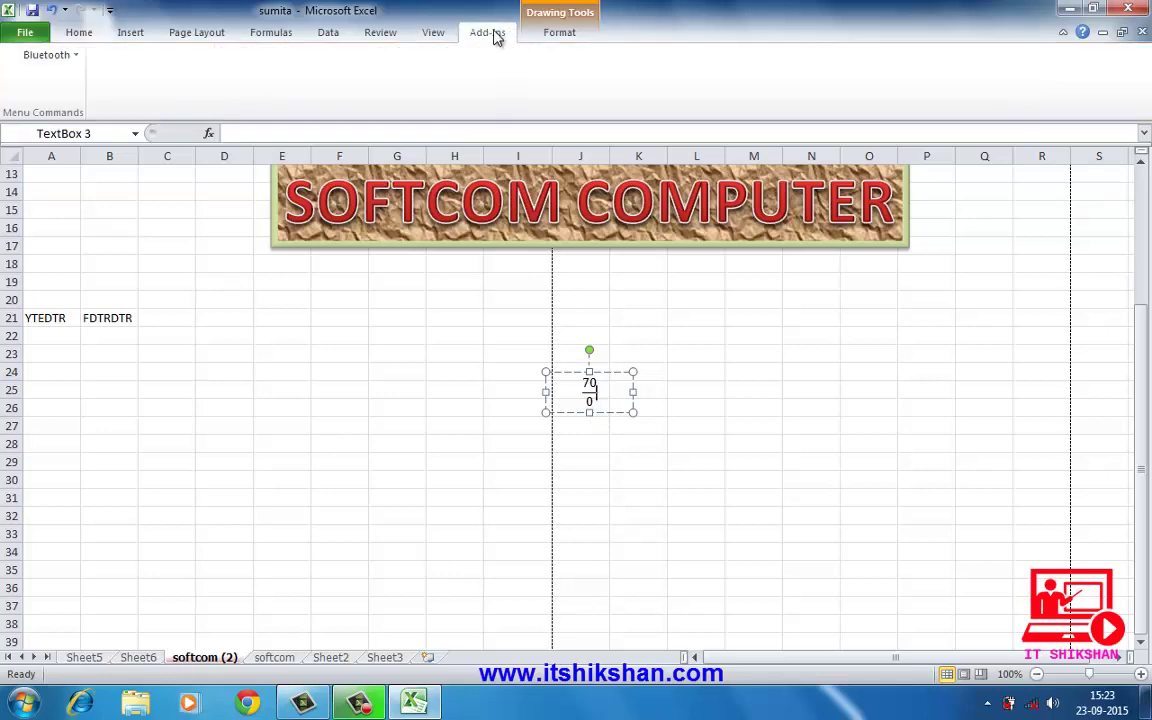
left_click(558, 34)
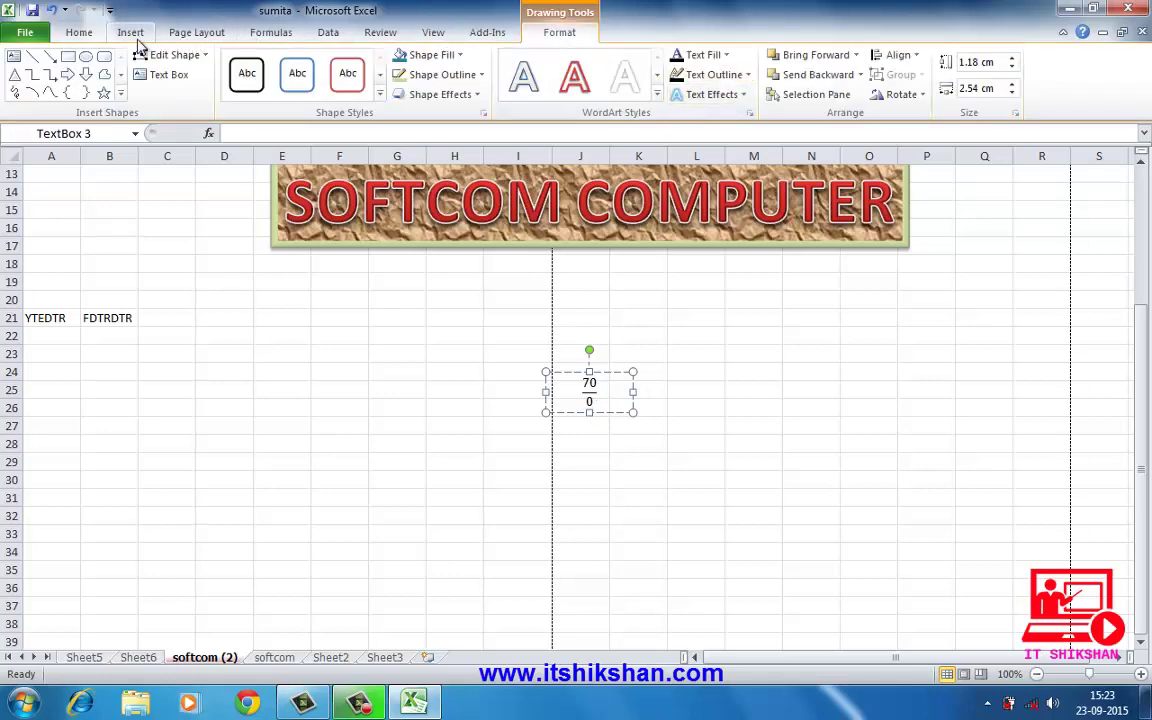
left_click(447, 35)
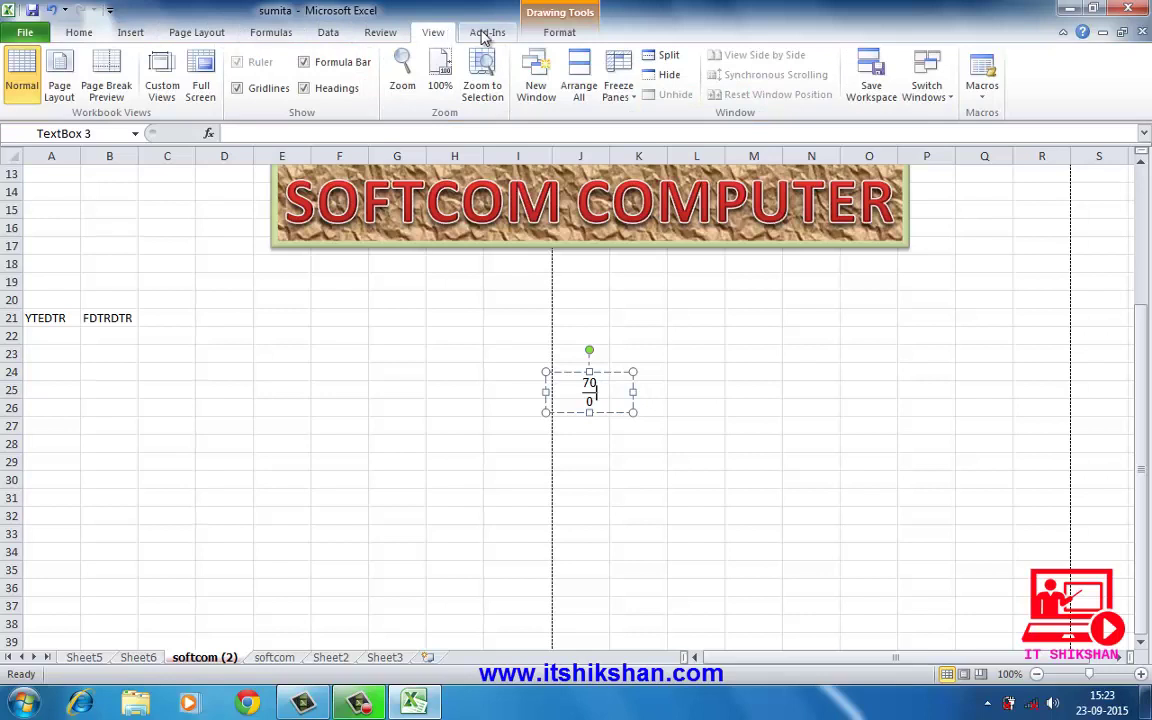
left_click(485, 34)
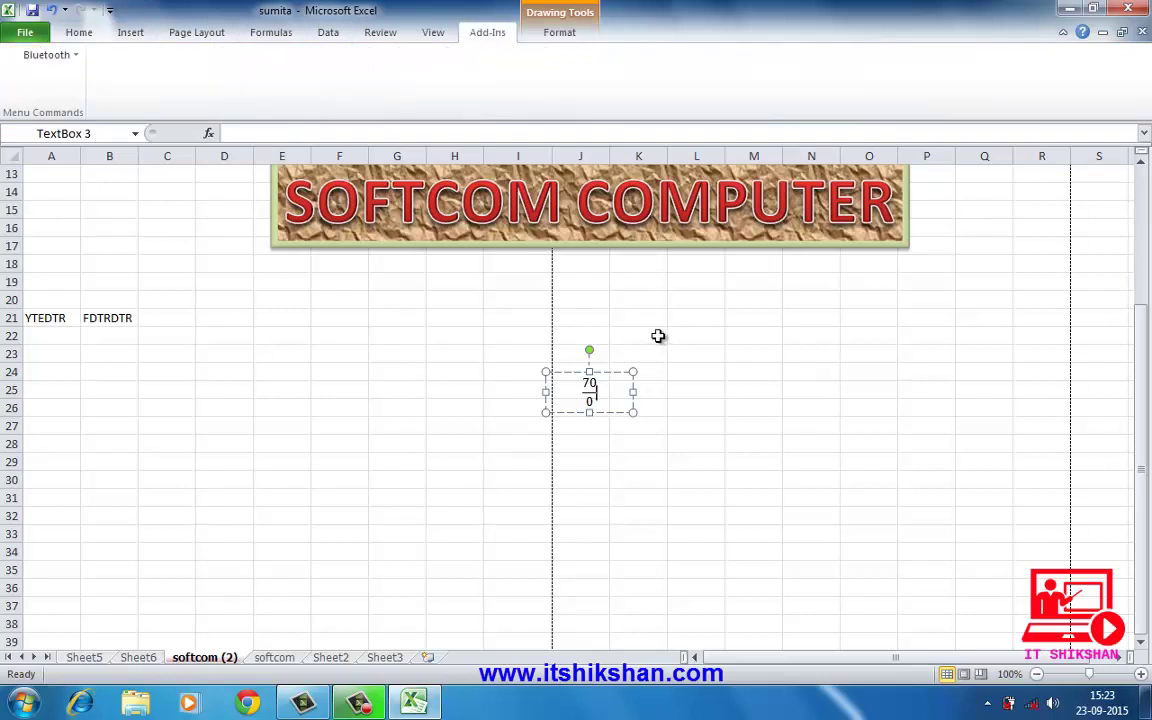
left_click(400, 441)
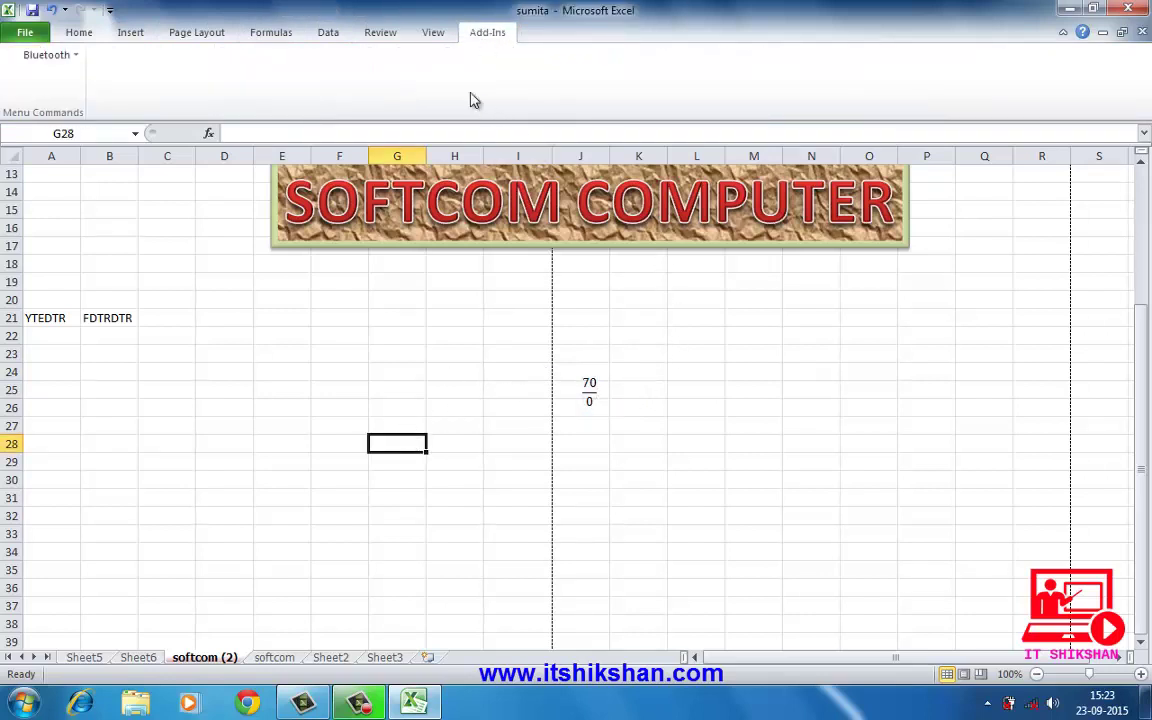
Insert a new equation with two superscript templates, then finish by selecting cell C24
left_click(133, 34)
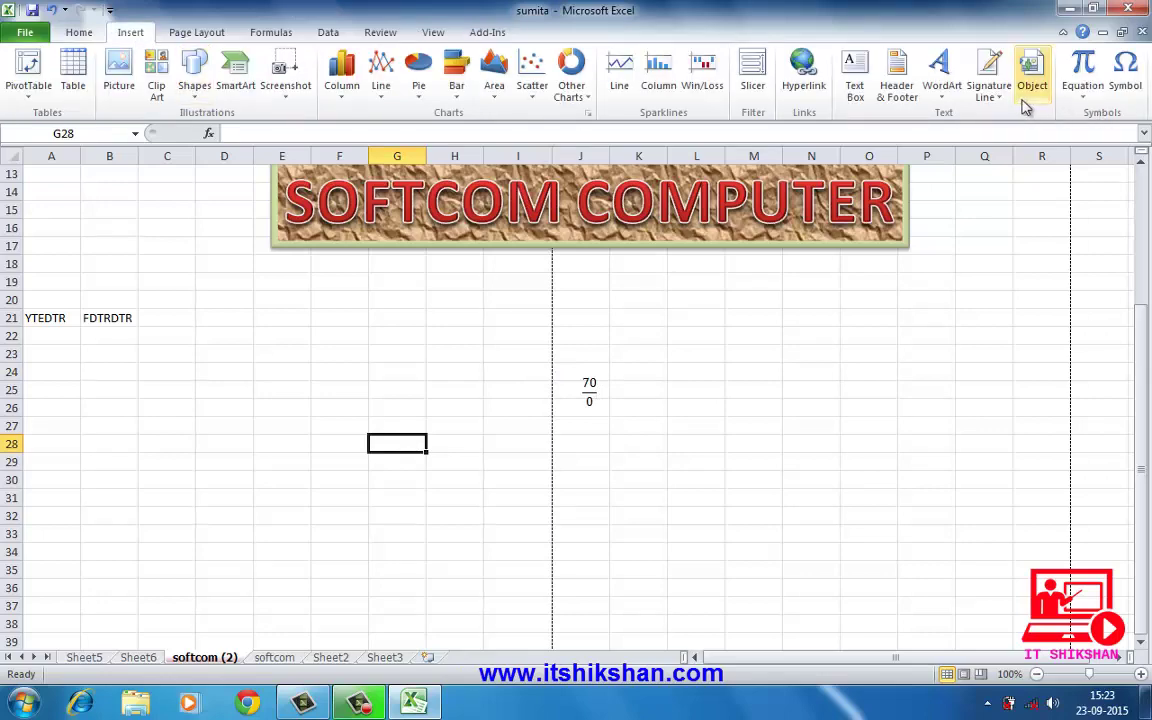
left_click(1088, 94)
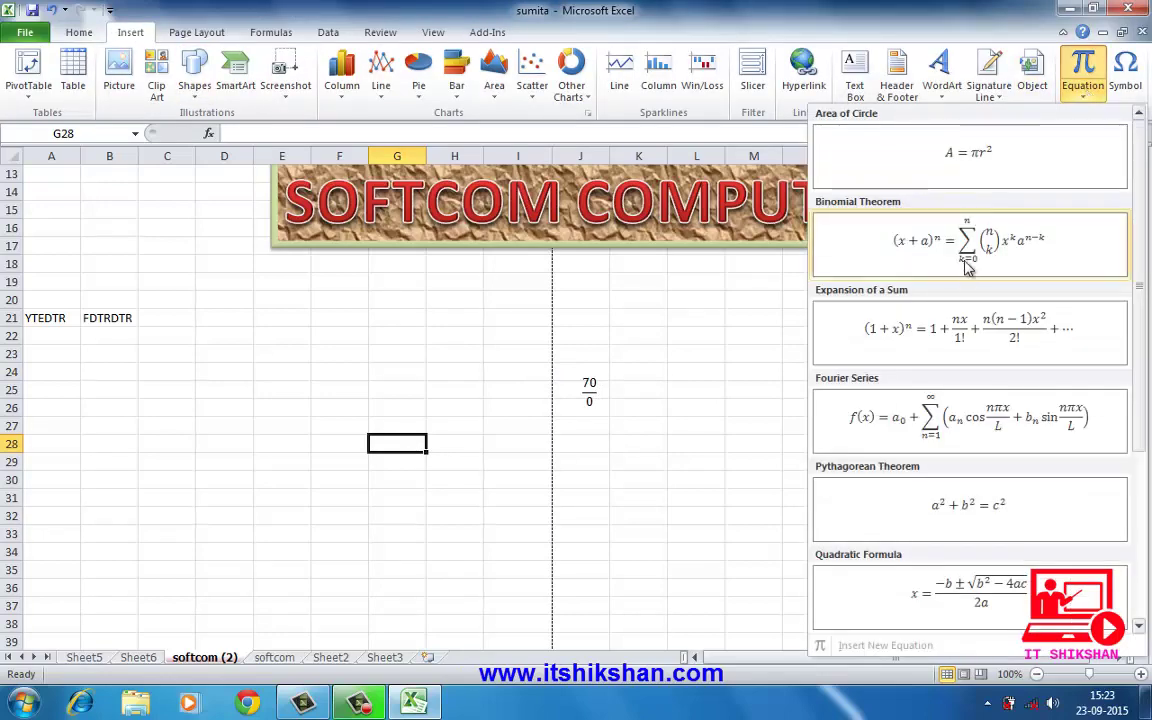
left_click(1082, 64)
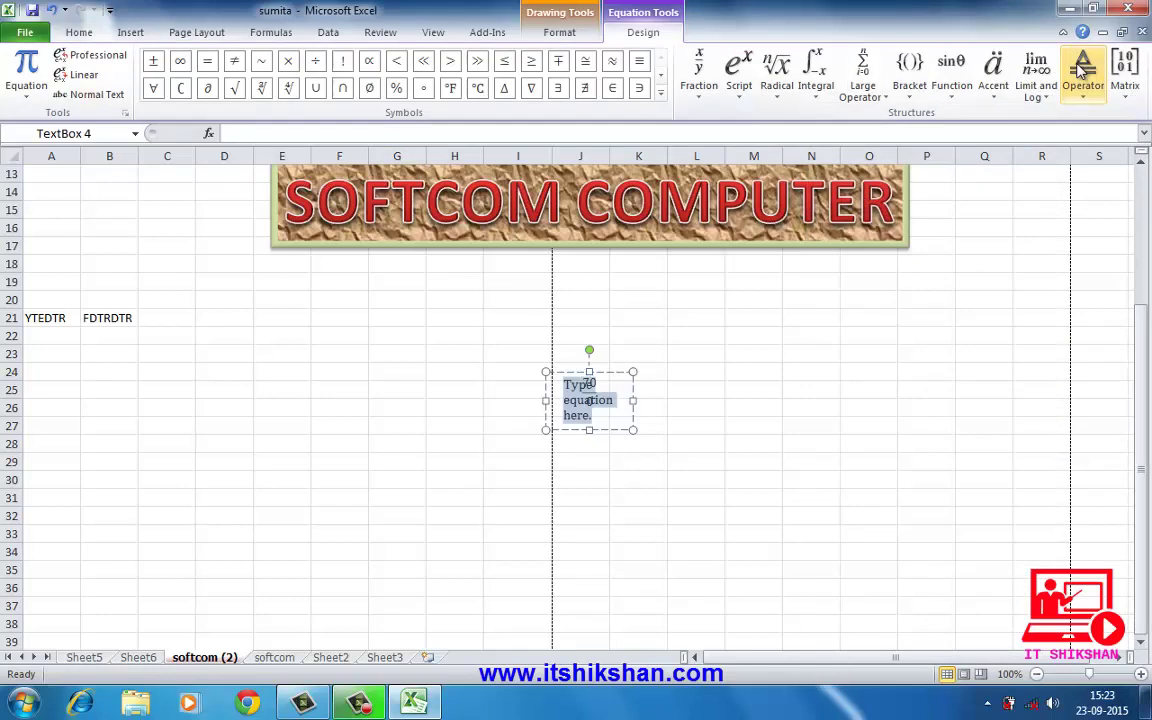
left_click(755, 93)
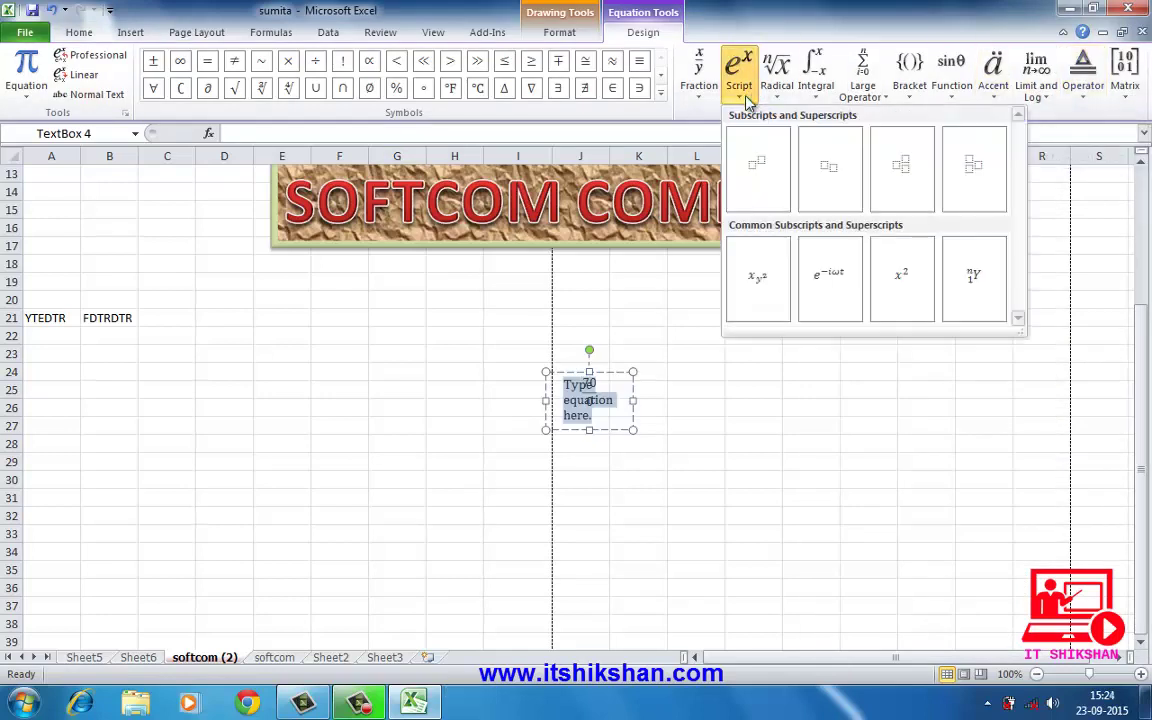
left_click(760, 170)
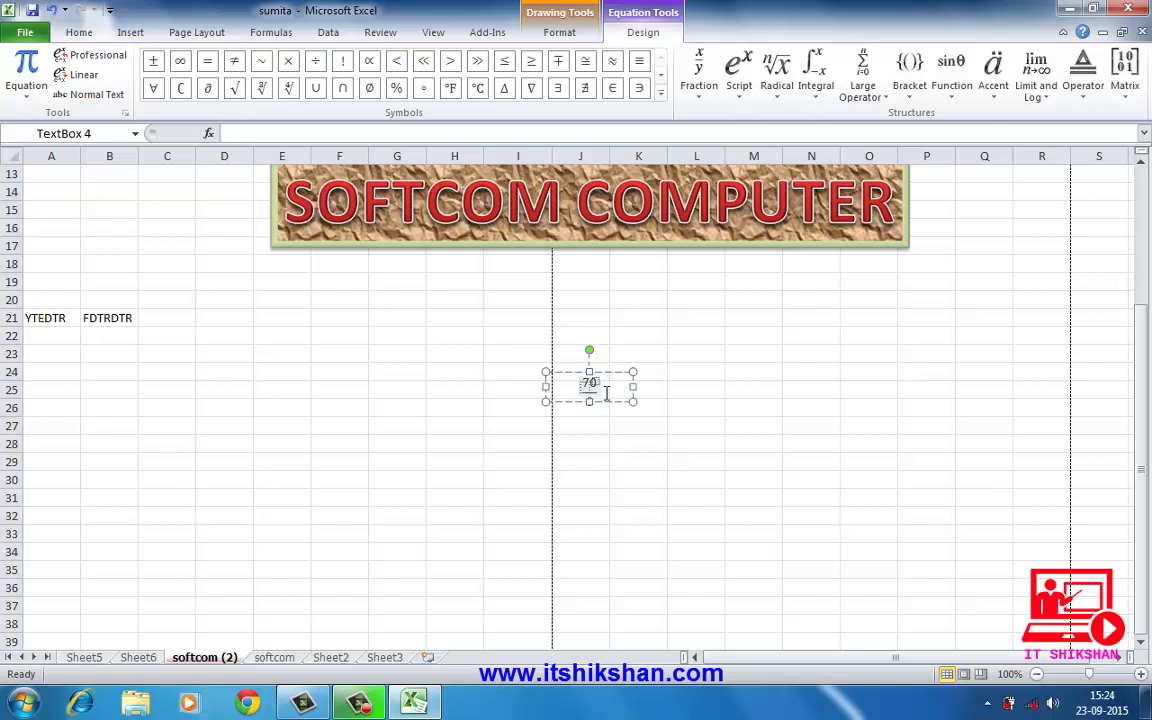
left_click(750, 88)
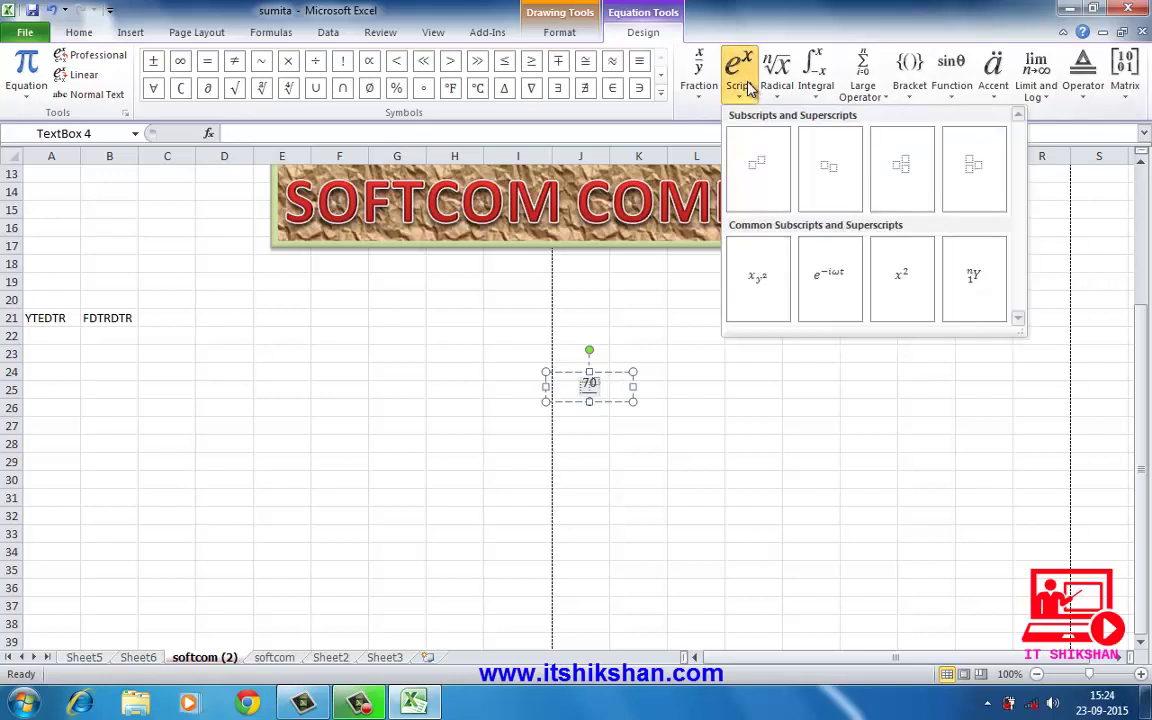
left_click(753, 172)
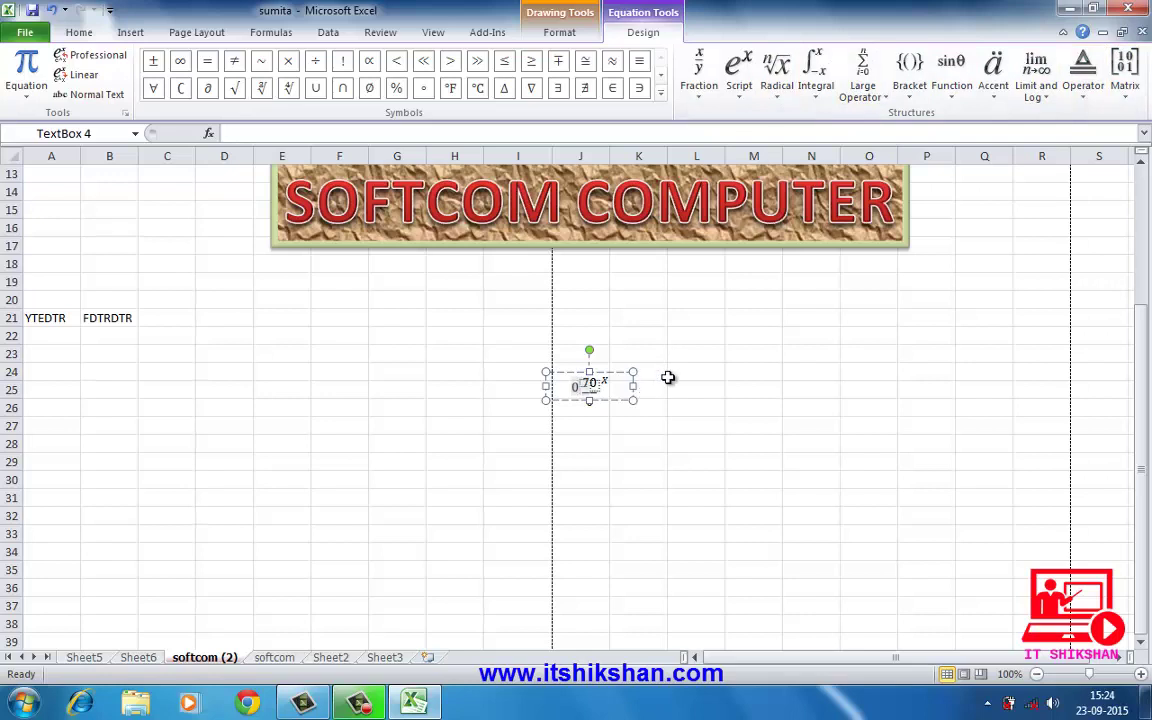
left_click(130, 32)
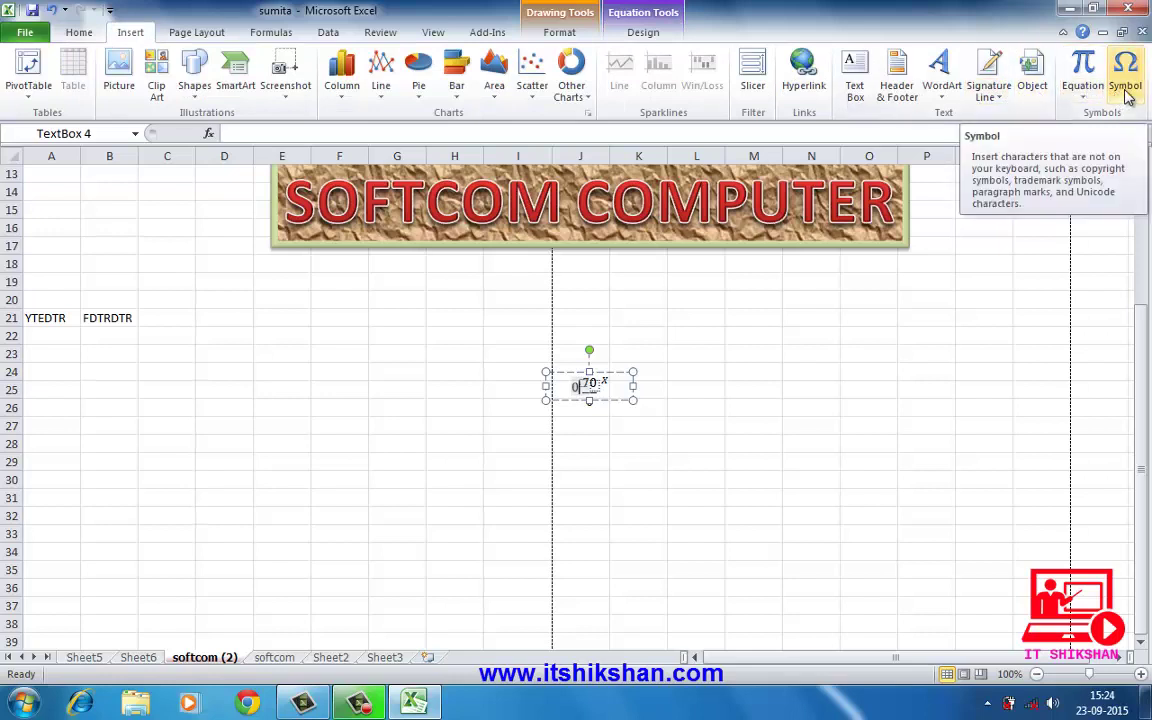
left_click(150, 372)
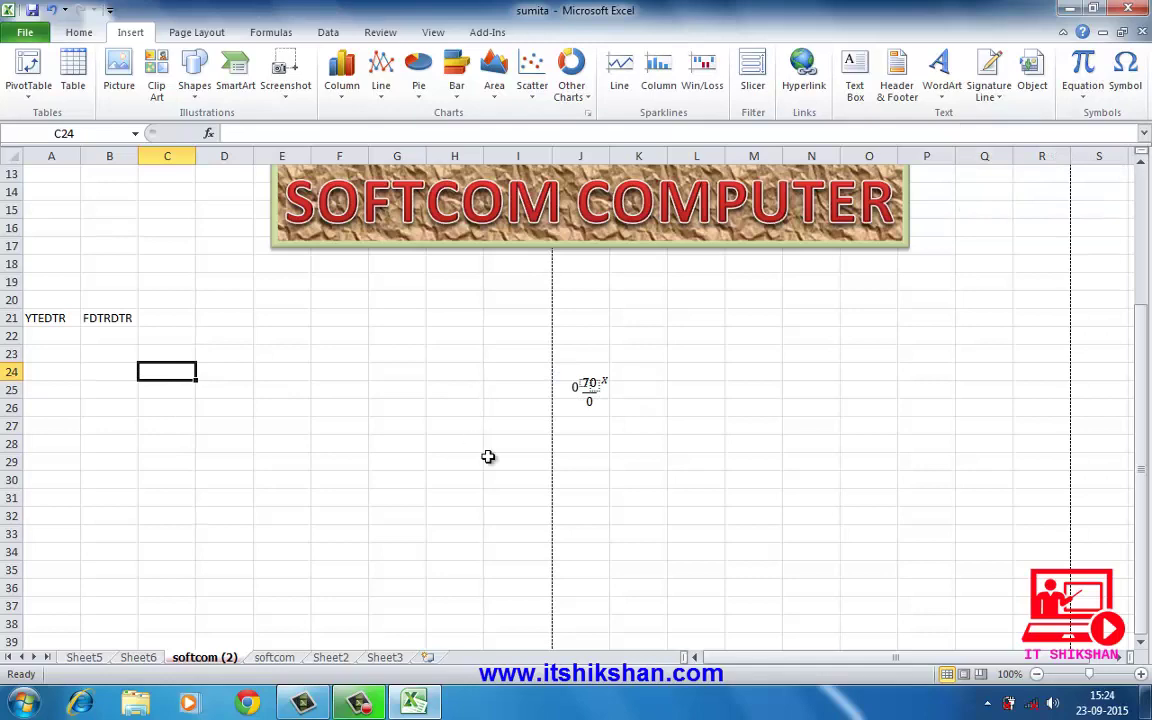
Insert the Wingdings 2 pointing-hand symbol into cell C24
left_click(1127, 85)
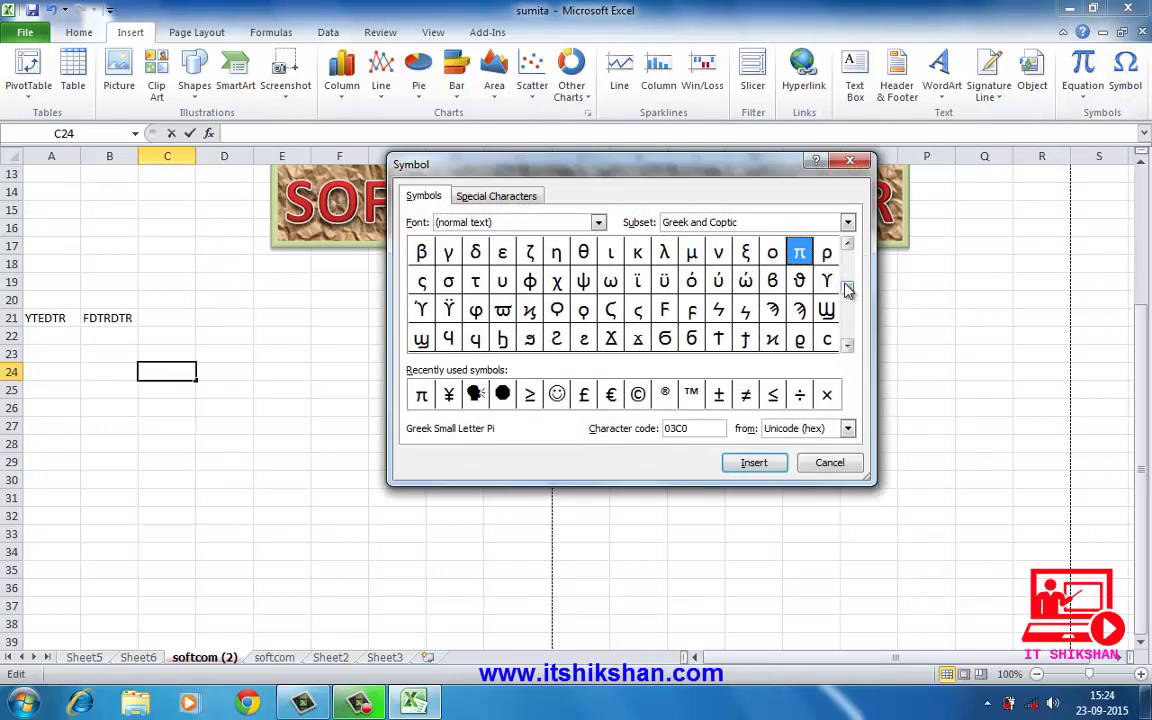
left_click_drag(847, 290, 847, 328)
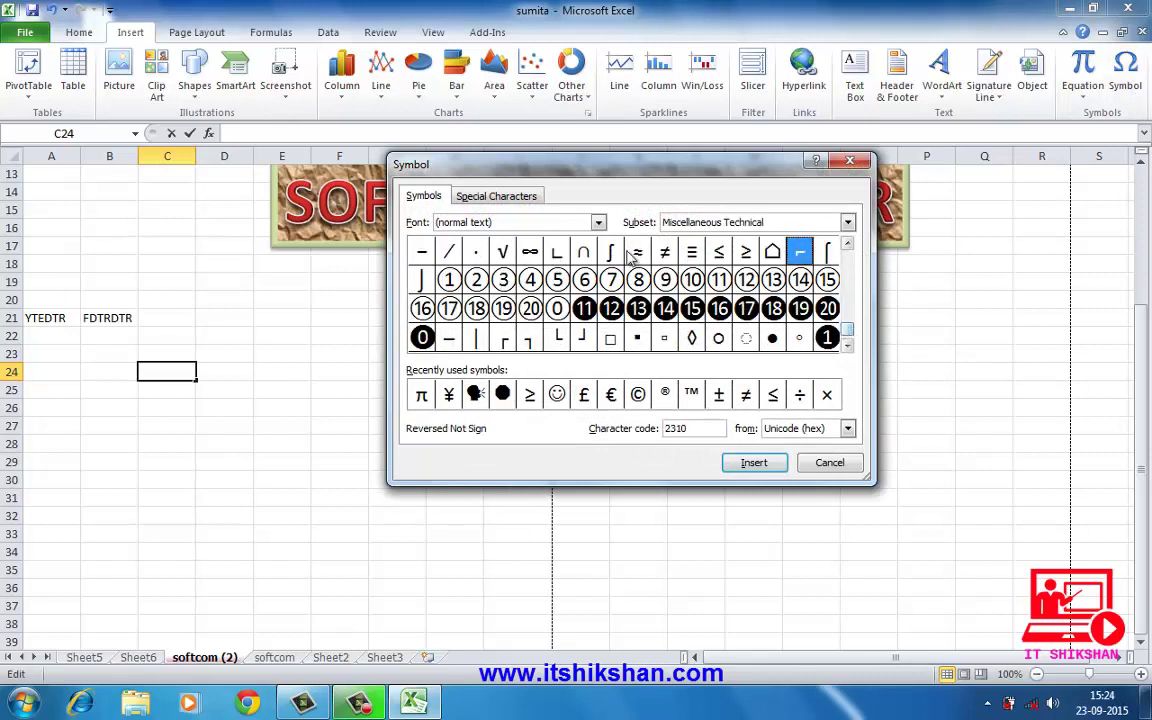
left_click(598, 222)
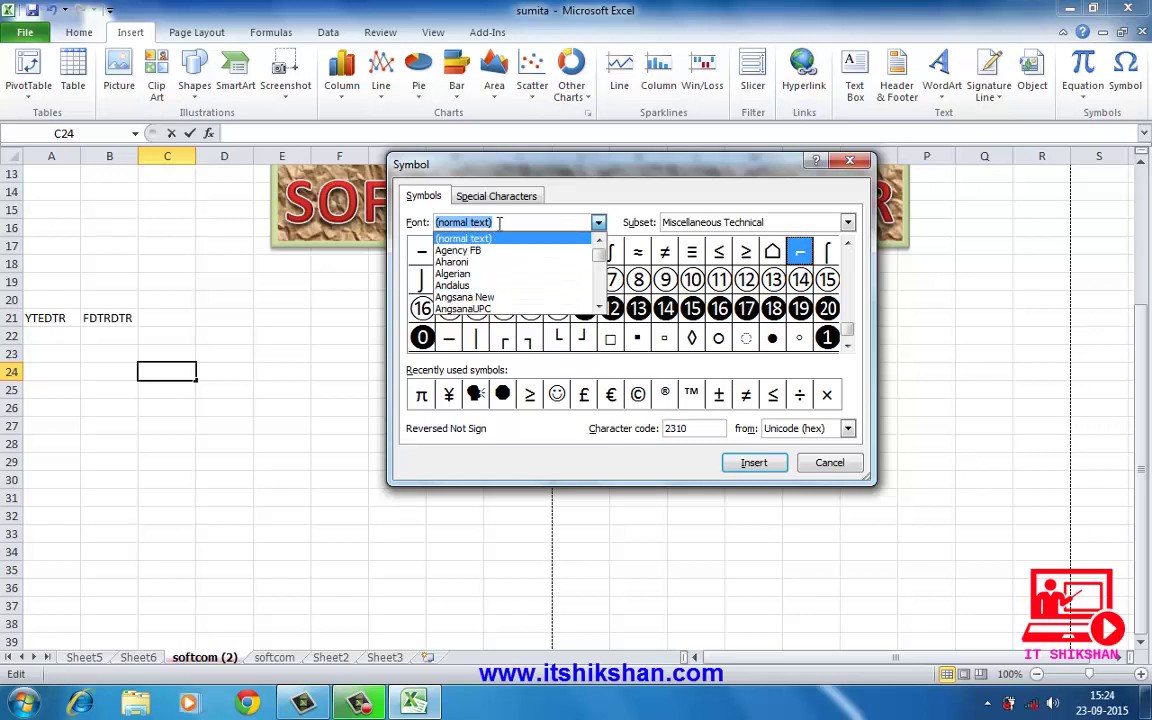
type("W")
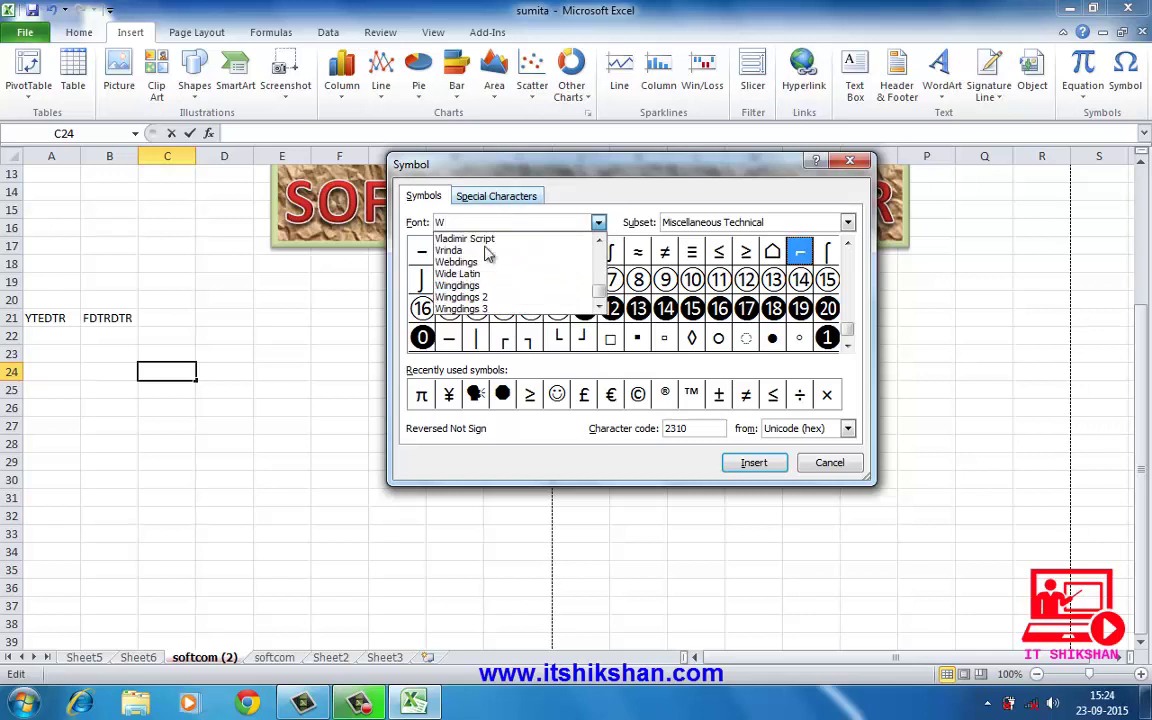
left_click(466, 300)
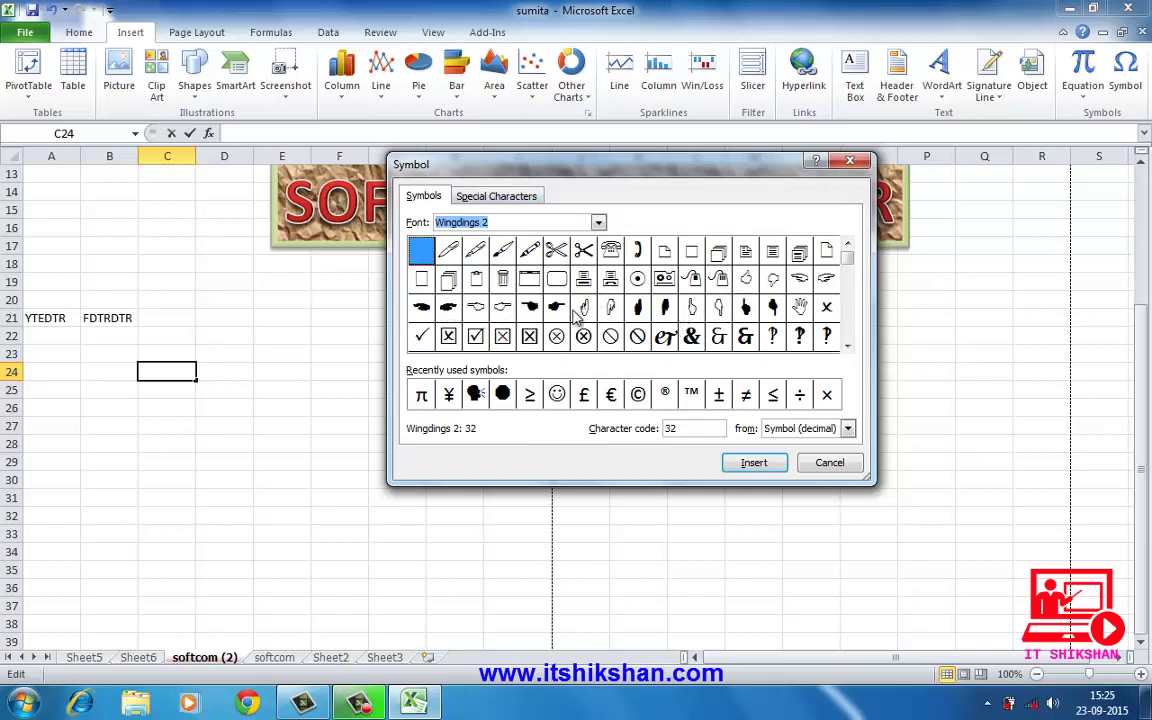
left_click(448, 306)
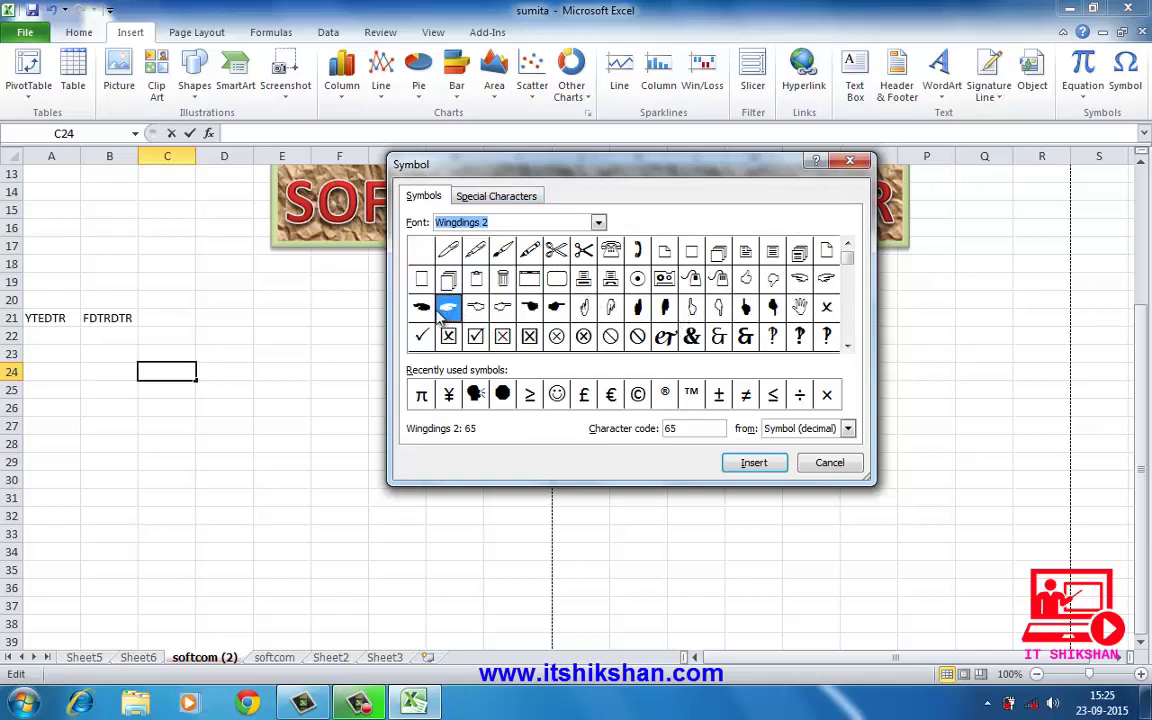
left_click(754, 464)
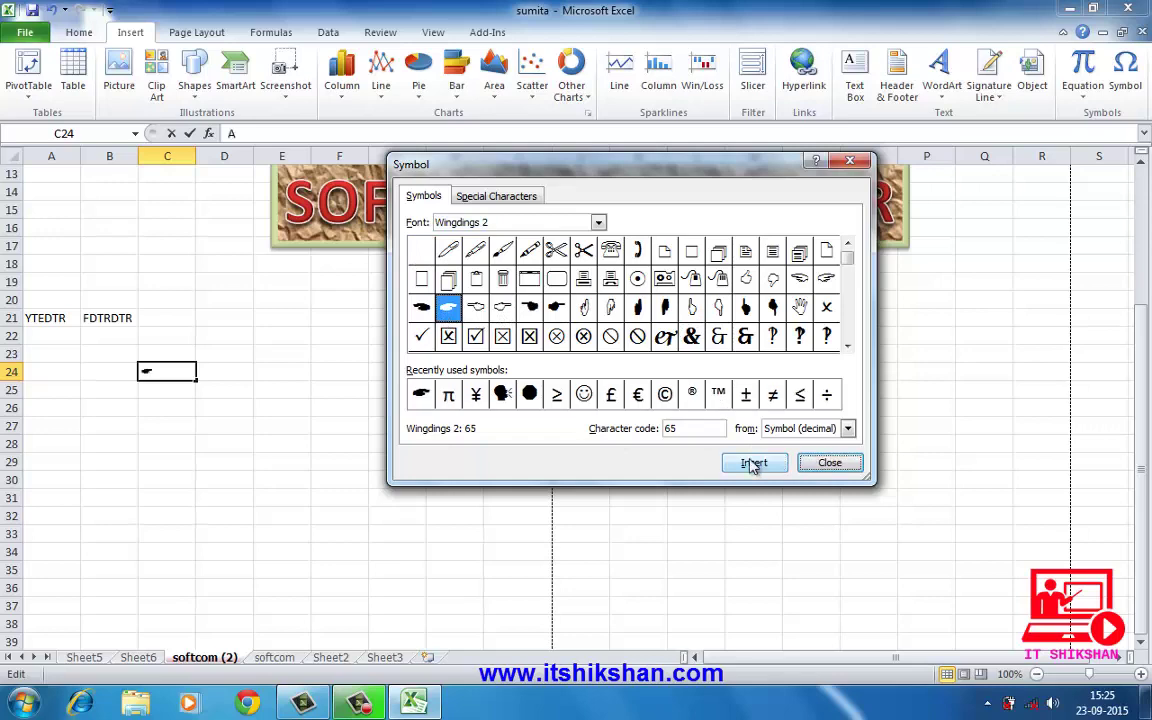
left_click(845, 464)
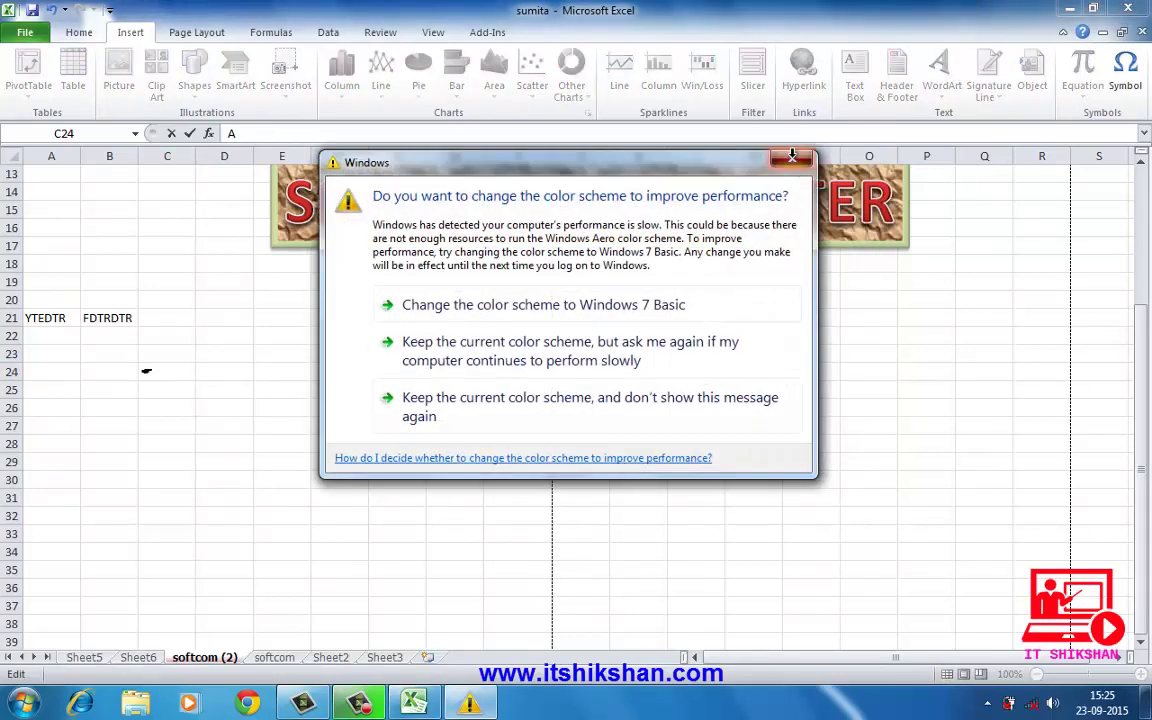
left_click(760, 180)
Type HJGUYGYUGYUGIUGIUHGUIGUIGHUIHGIU after the symbol and commit the entry
type("HJGUYGYUGYU")
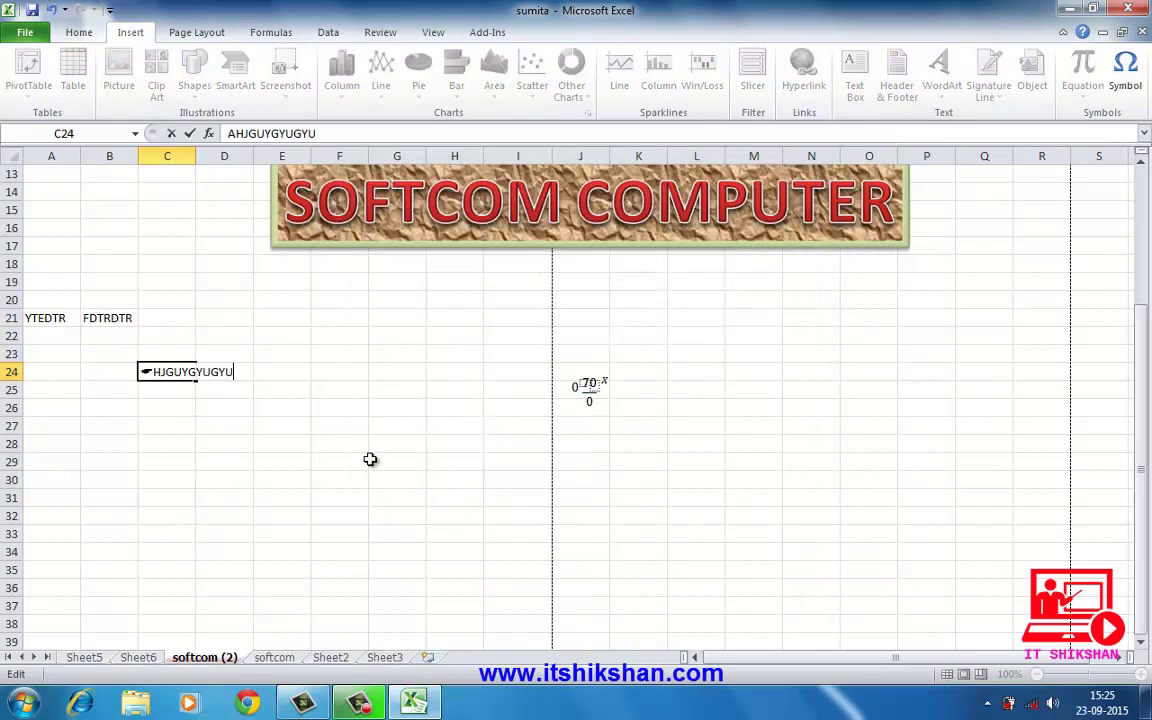
type("GIUGIUHGUIGUIGHUIHGIU")
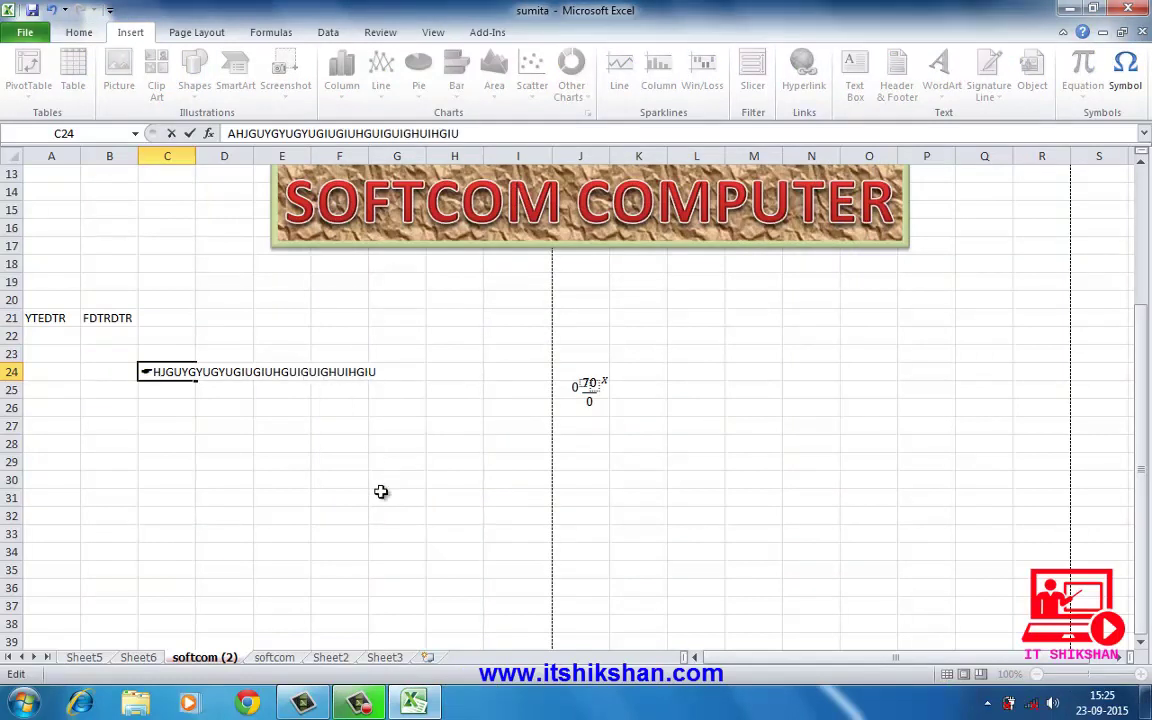
left_click(282, 479)
left_click(165, 389)
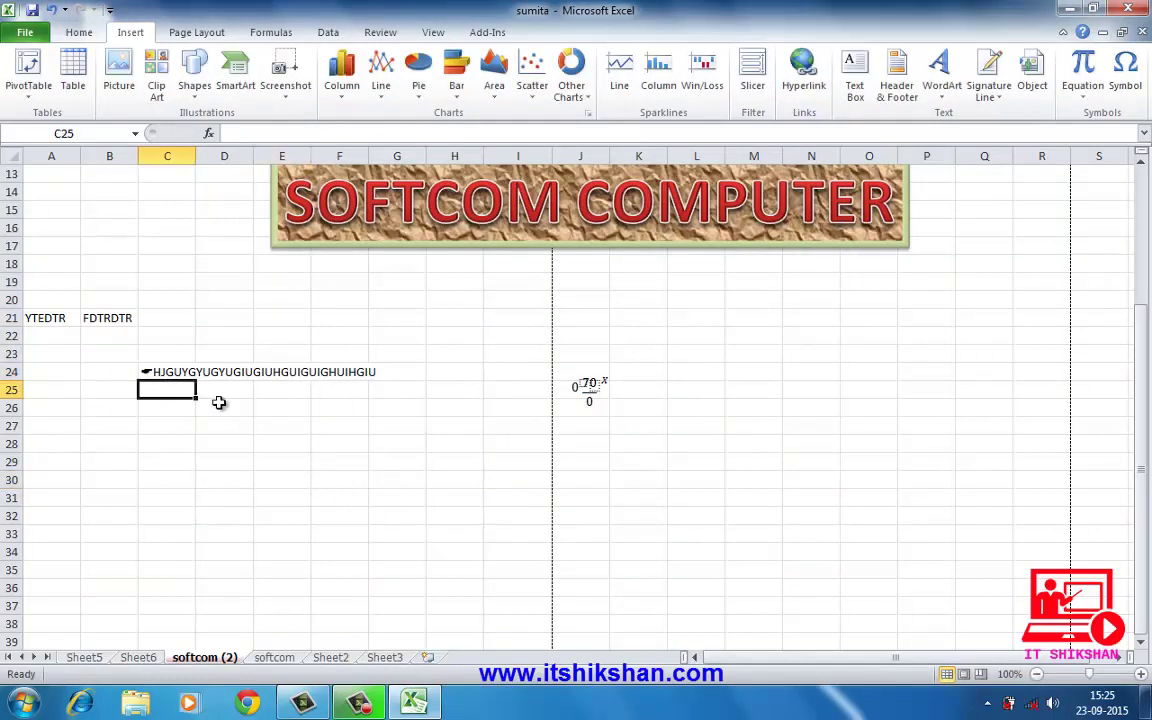
Fill C25 with a Wingdings 2 hand symbol followed by UYGF7YTFYTGY6T78T87T8YT7YY, then open Page Layout
left_click(1133, 97)
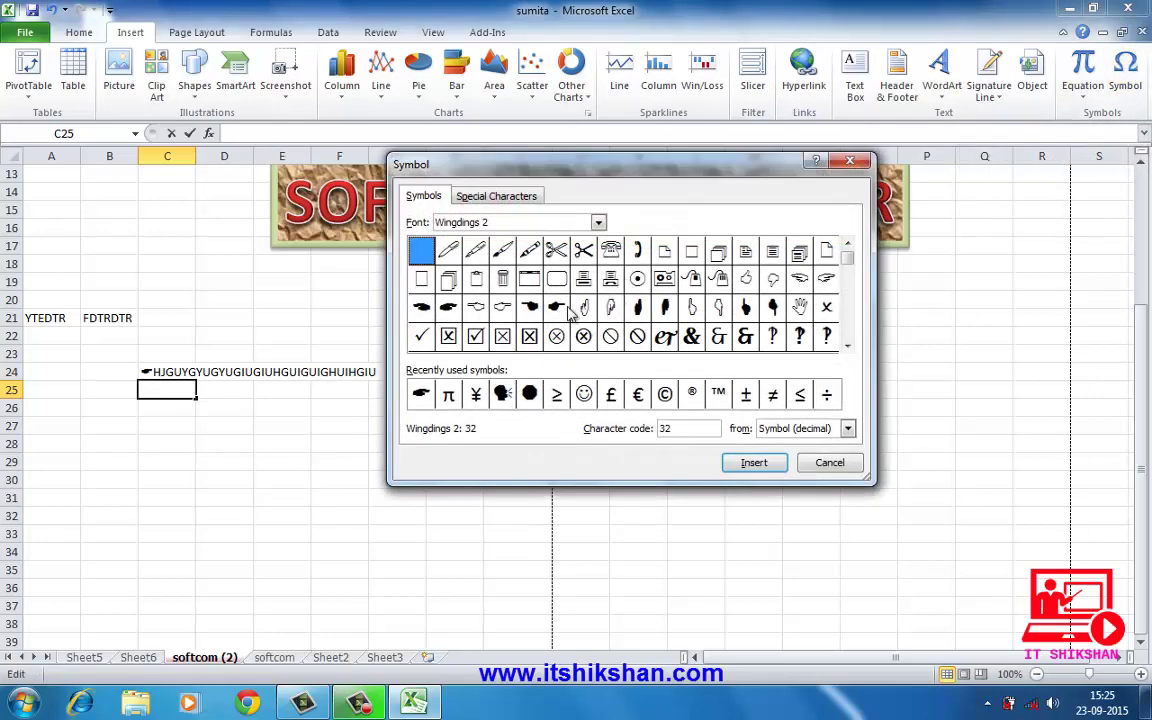
left_click(584, 307)
left_click(755, 463)
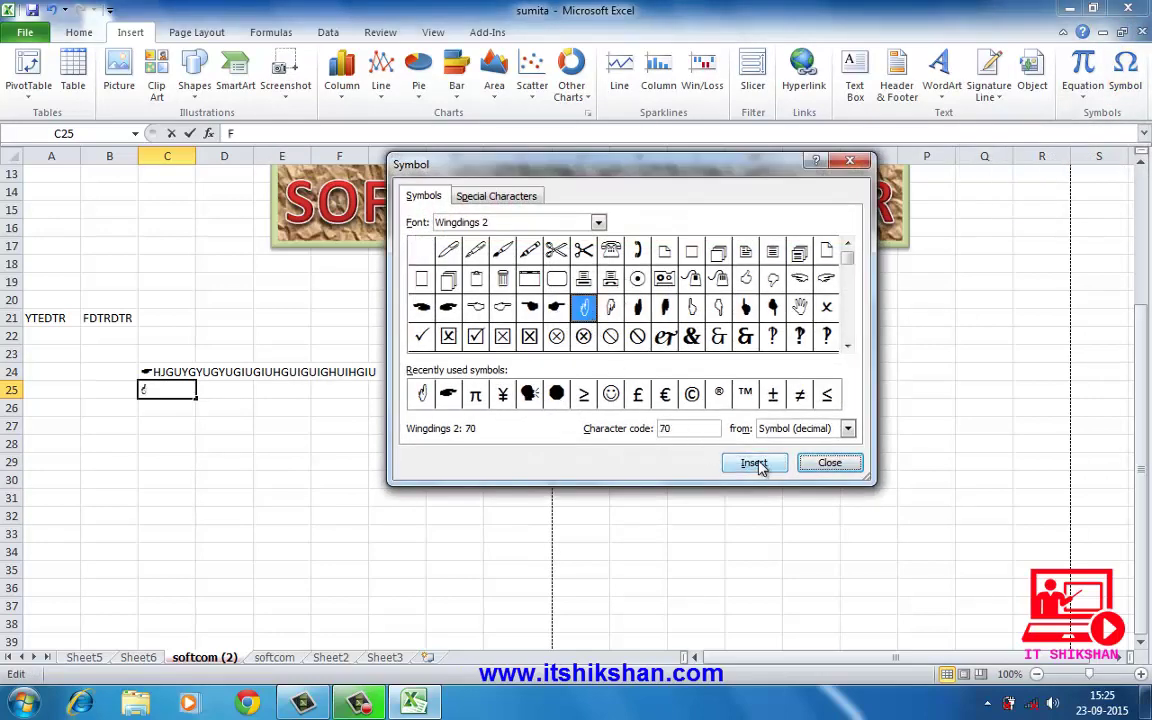
left_click(830, 463)
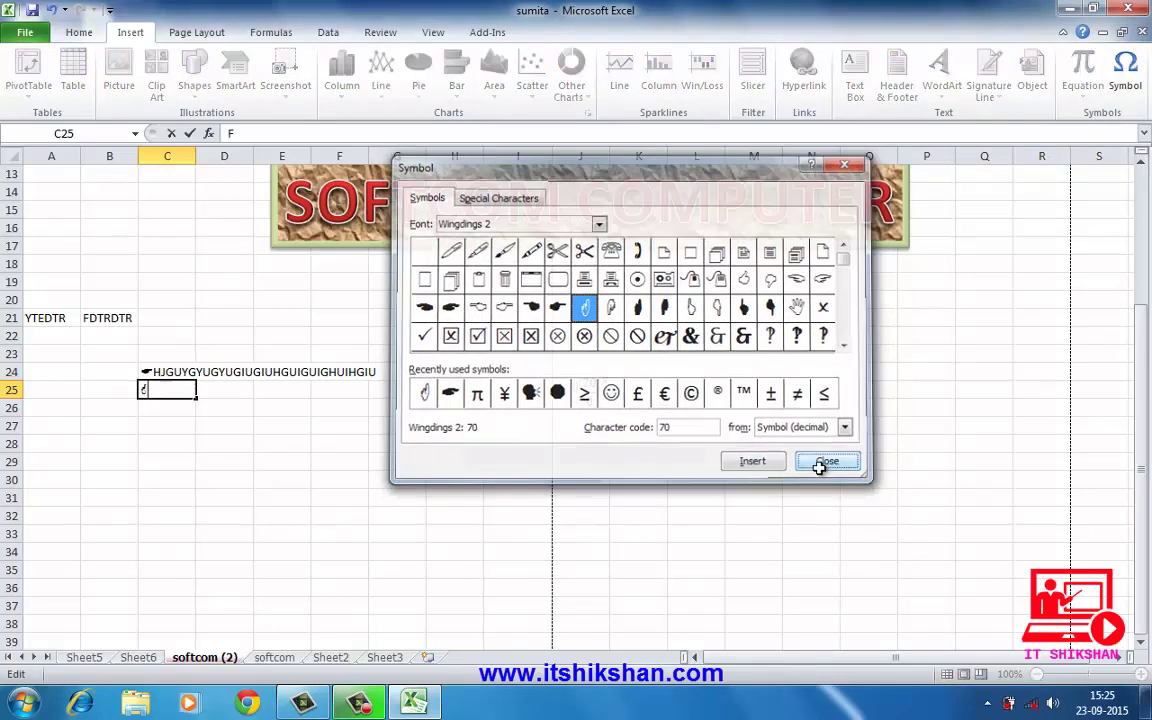
type("UYGF7YTFYTGY6T78T87T8YT7YY")
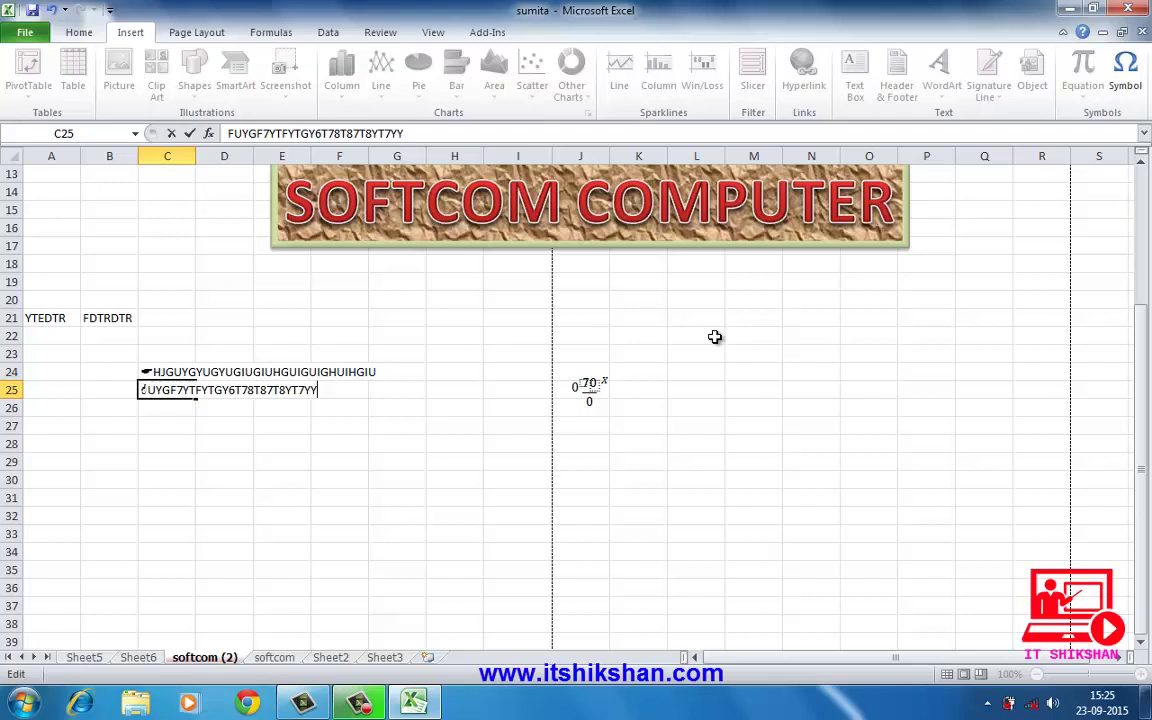
left_click(710, 335)
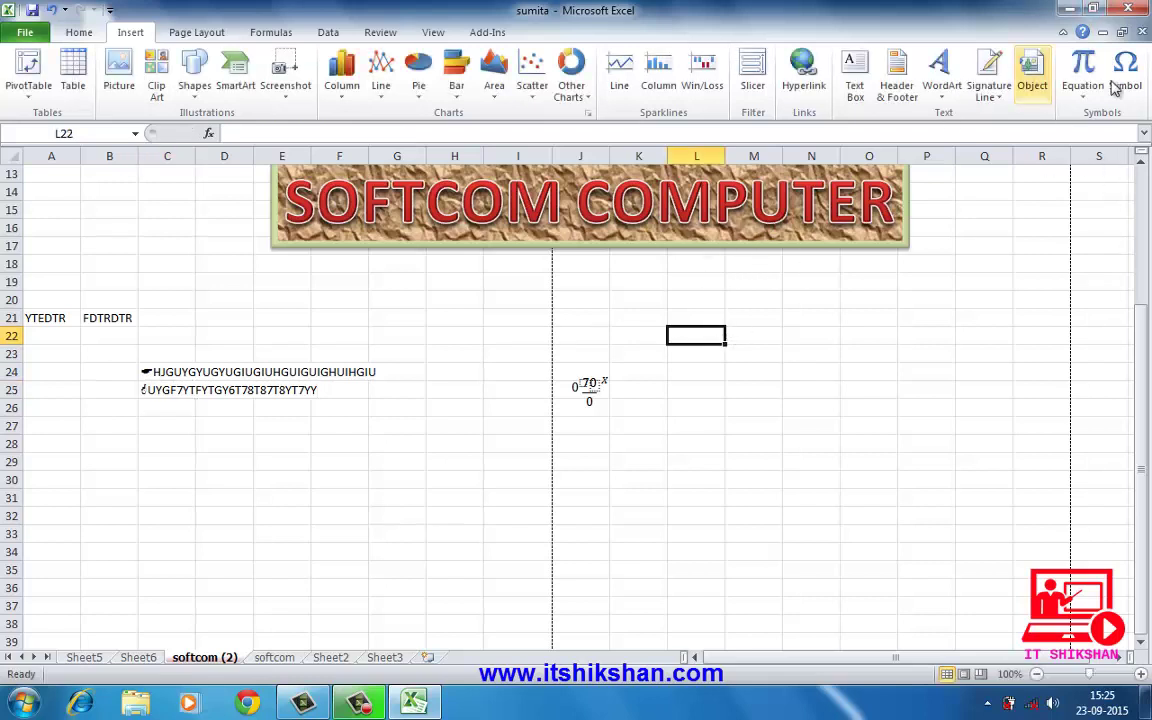
left_click(185, 37)
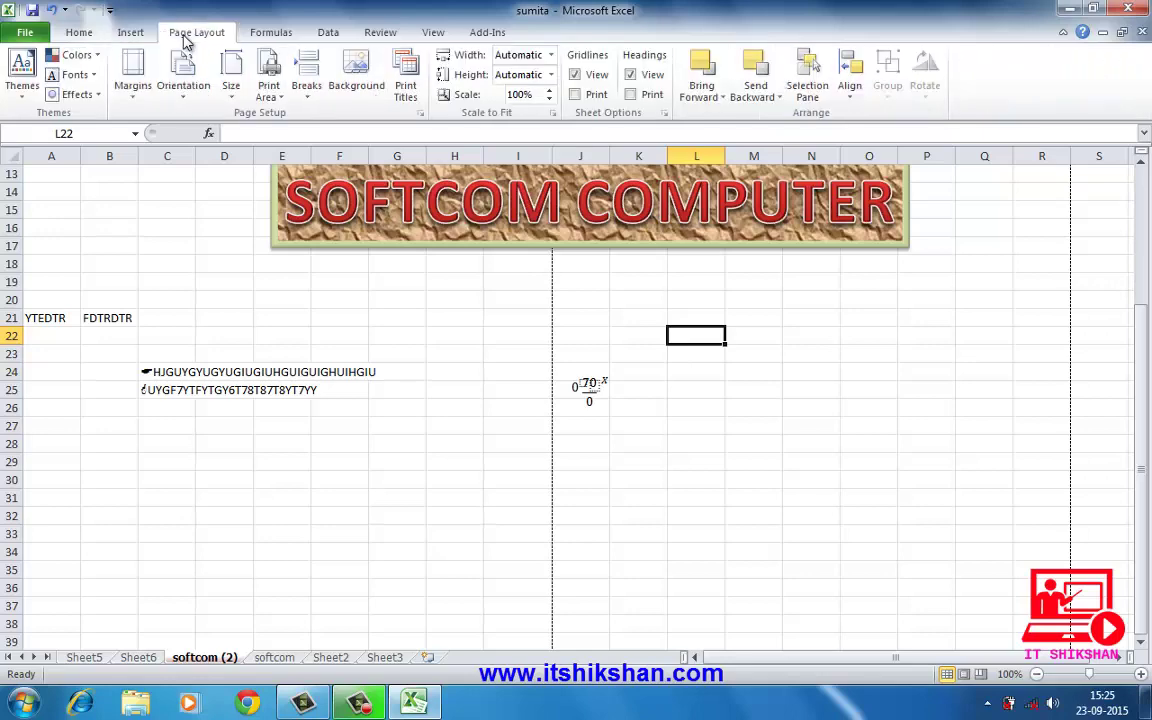